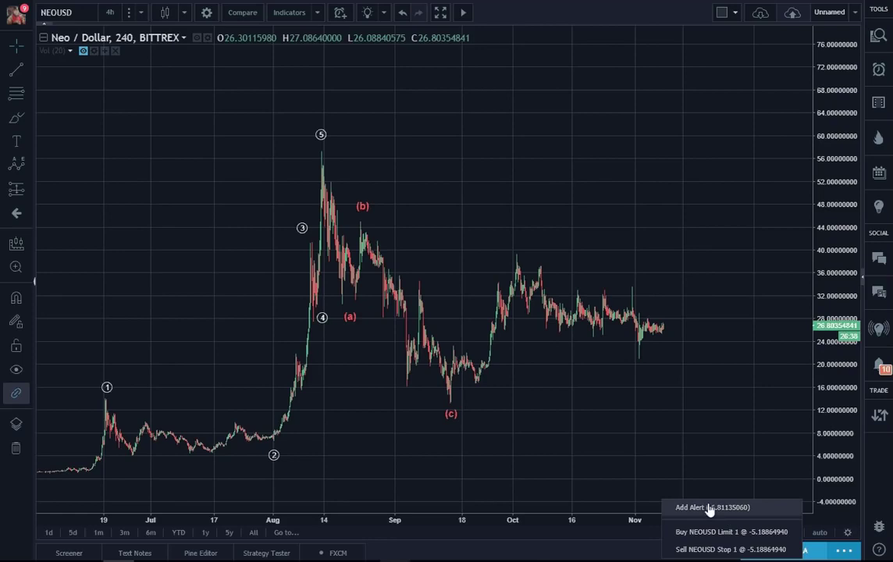
{"action": "left_click", "coordinate": [730, 425]}
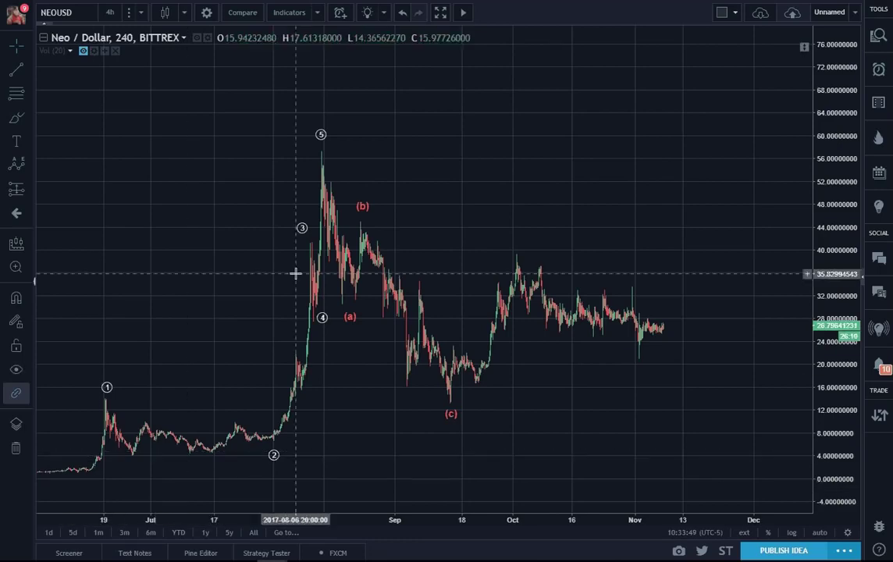
{"action": "left_click_drag", "start_coordinate": [180, 384], "coordinate": [562, 373]}
{"action": "left_click_drag", "start_coordinate": [379, 357], "coordinate": [100, 361]}
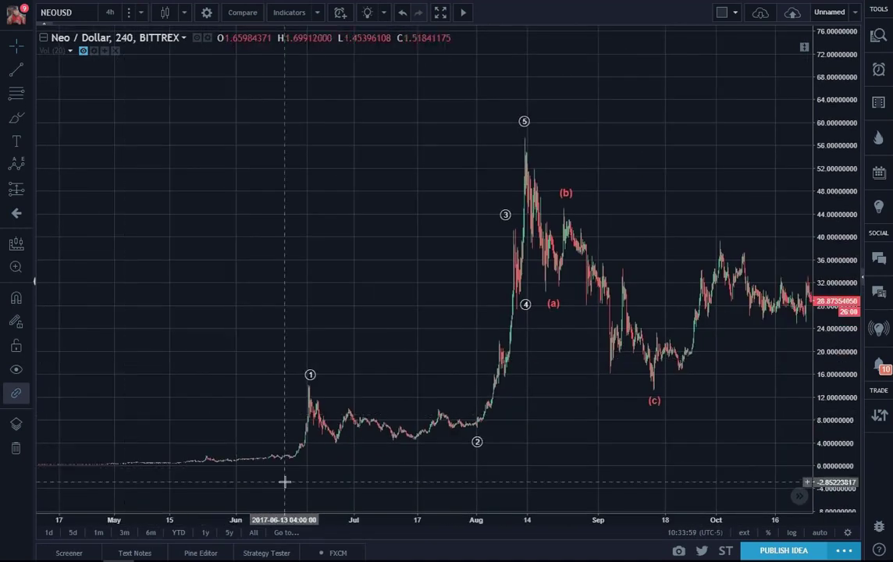
{"action": "left_click_drag", "start_coordinate": [527, 454], "coordinate": [424, 455]}
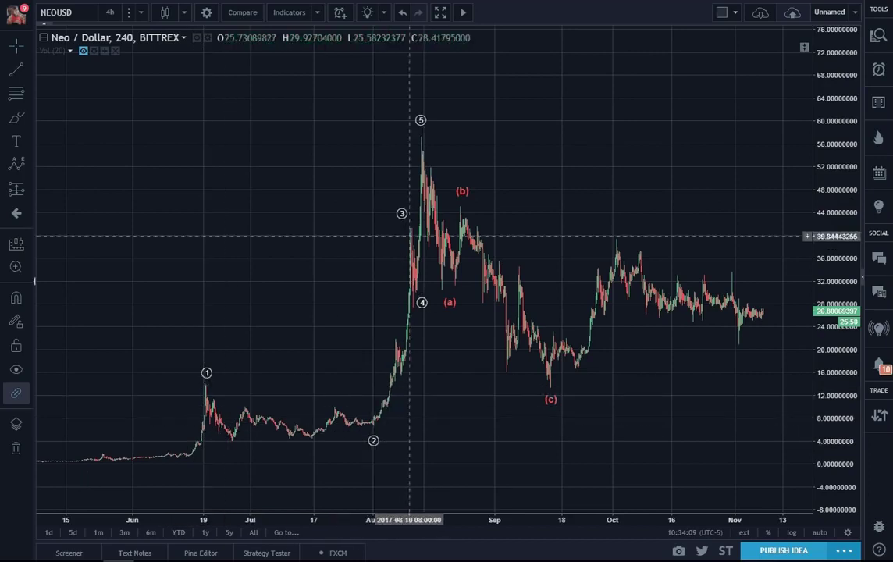
Step: Fine-tune points 5 and 2 of the white impulse wave against the mid-August high and the early-August low
{"action": "left_click", "coordinate": [422, 124]}
{"action": "left_click", "coordinate": [513, 161]}
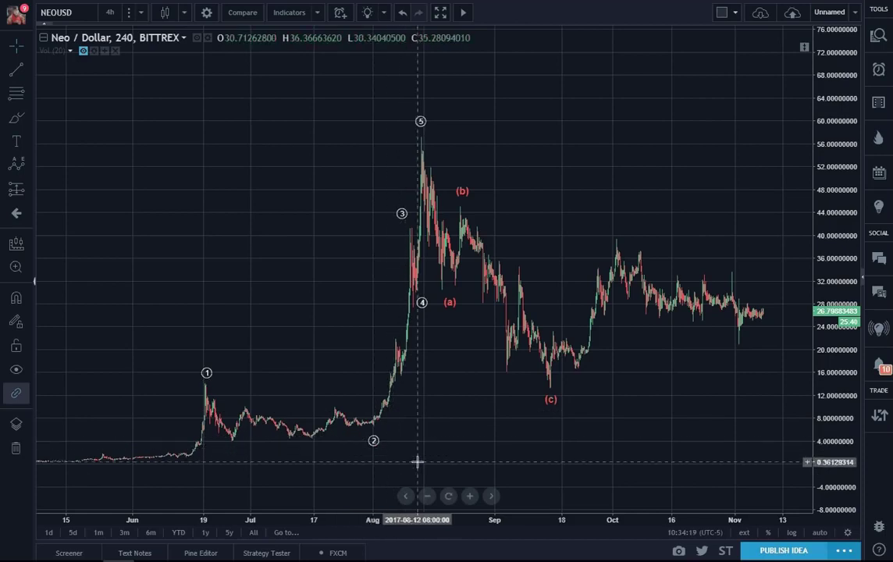
{"action": "left_click", "coordinate": [372, 439]}
{"action": "mouse_move", "coordinate": [372, 439]}
{"action": "left_mouse_down"}
{"action": "mouse_move", "coordinate": [315, 448]}
{"action": "mouse_move", "coordinate": [374, 433]}
{"action": "left_mouse_up"}
{"action": "left_click", "coordinate": [425, 432]}
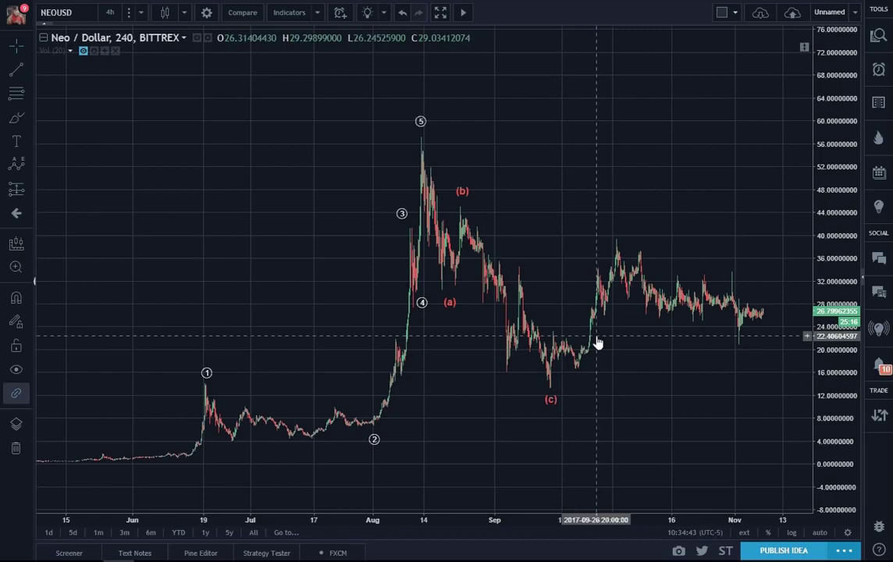
Step: Move point (a) of the red correction wave to the first low after the August peak and lower point (b) to the following high
{"action": "left_click_drag", "start_coordinate": [608, 357], "coordinate": [508, 376]}
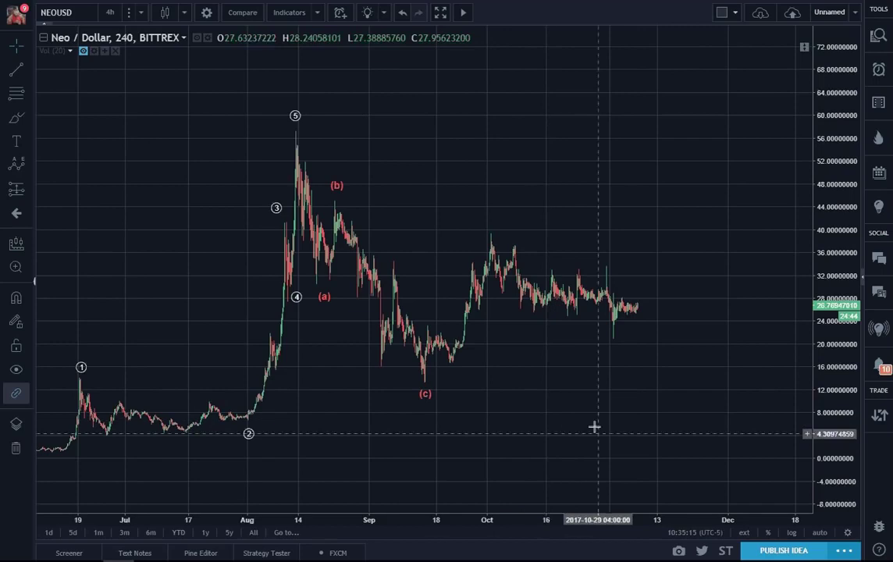
{"action": "left_click", "coordinate": [322, 297]}
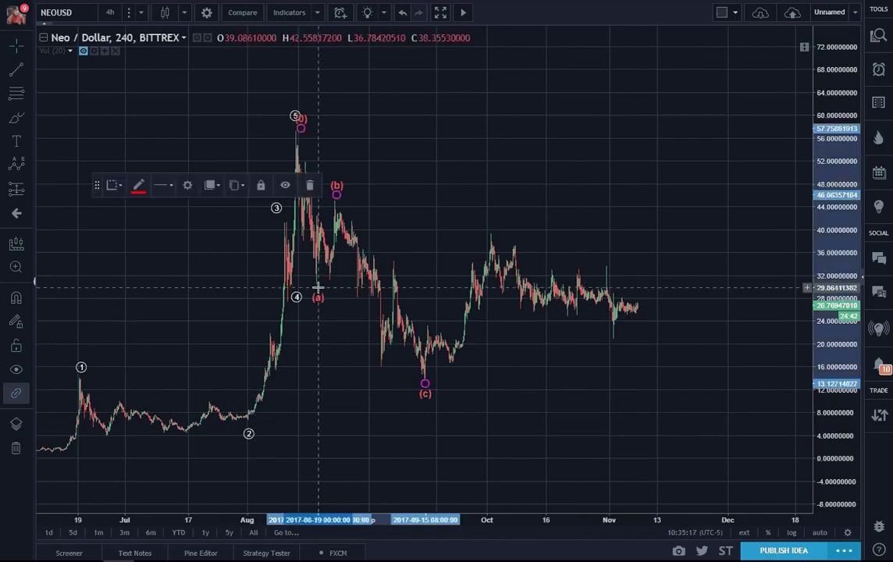
{"action": "left_click", "coordinate": [113, 383]}
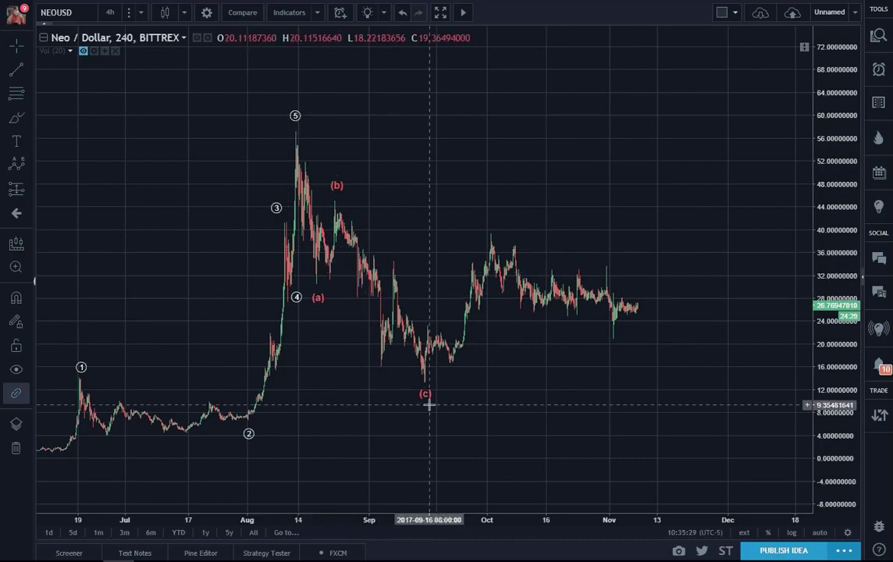
{"action": "left_click", "coordinate": [336, 195]}
{"action": "left_click", "coordinate": [335, 193]}
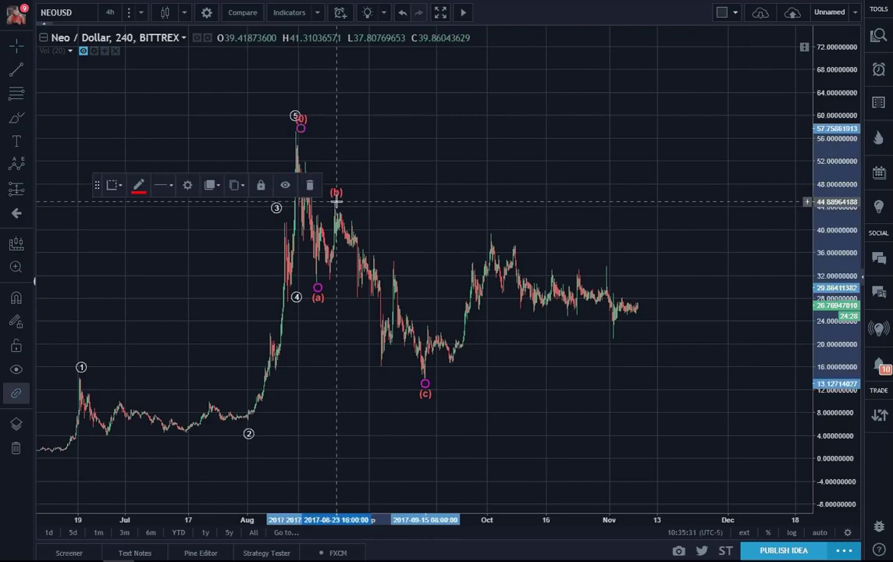
{"action": "left_click", "coordinate": [422, 231]}
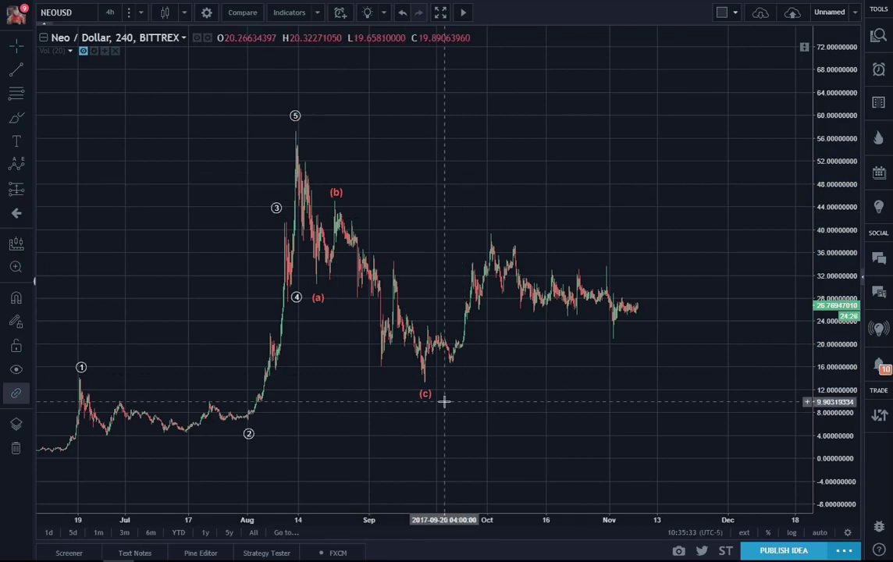
Step: Draw a cyan Elliott Impulse Wave (12345) from the mid-September low to the early-October high and hide its connecting lines
{"action": "left_click_drag", "start_coordinate": [522, 409], "coordinate": [529, 419]}
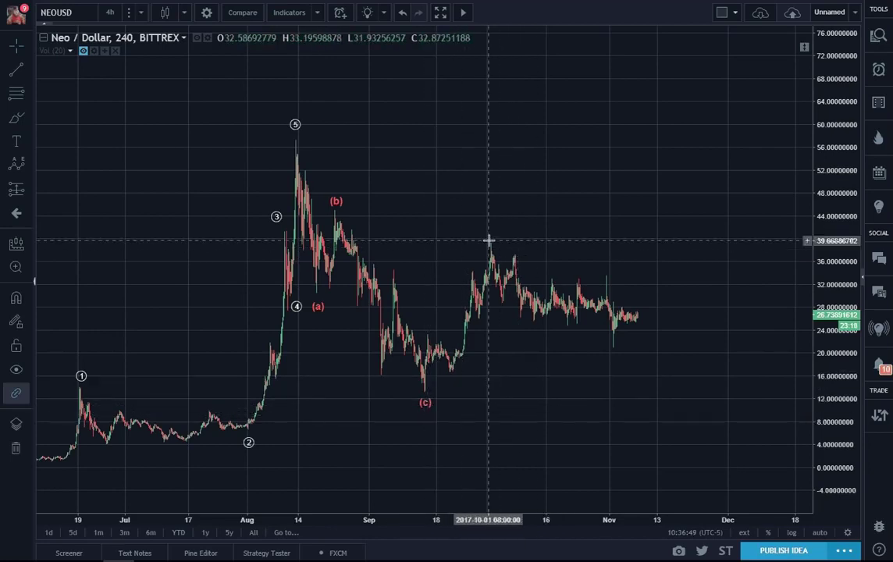
{"action": "left_click", "coordinate": [29, 167]}
{"action": "left_click", "coordinate": [88, 308]}
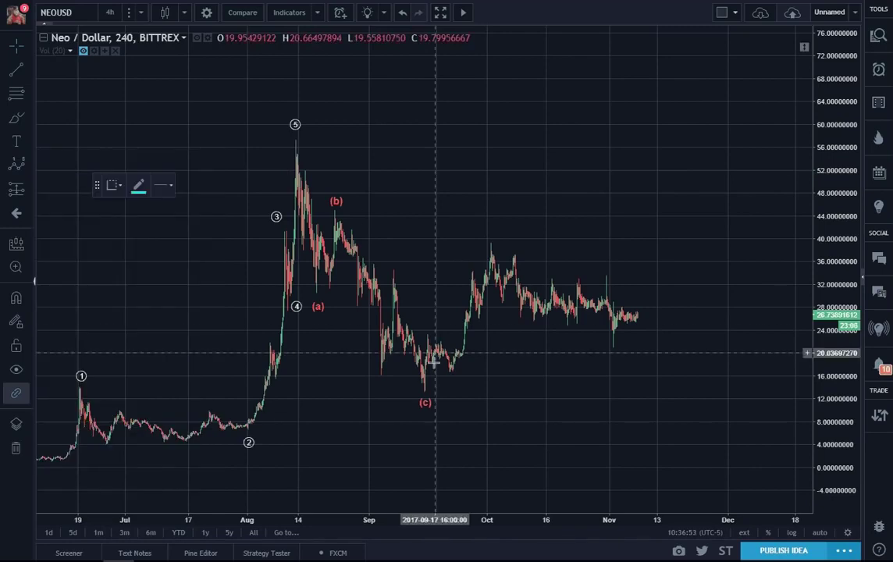
{"action": "left_click", "coordinate": [422, 388]}
{"action": "left_click", "coordinate": [426, 335]}
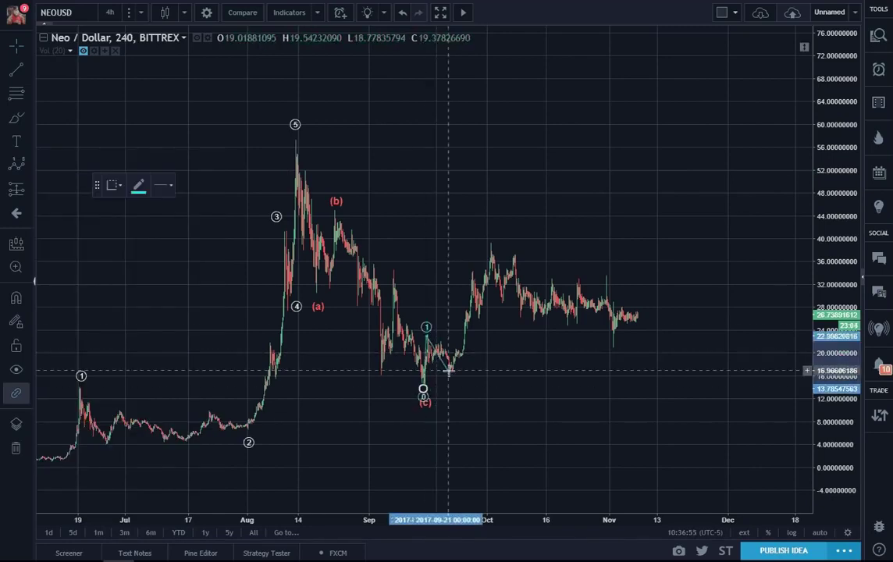
{"action": "left_click", "coordinate": [451, 375]}
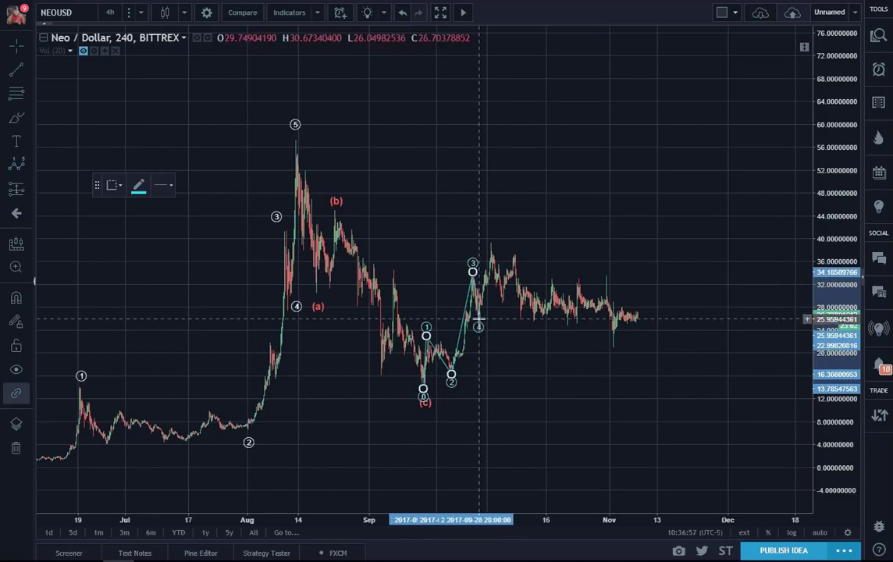
{"action": "left_click", "coordinate": [485, 240]}
{"action": "double_click", "coordinate": [486, 240]}
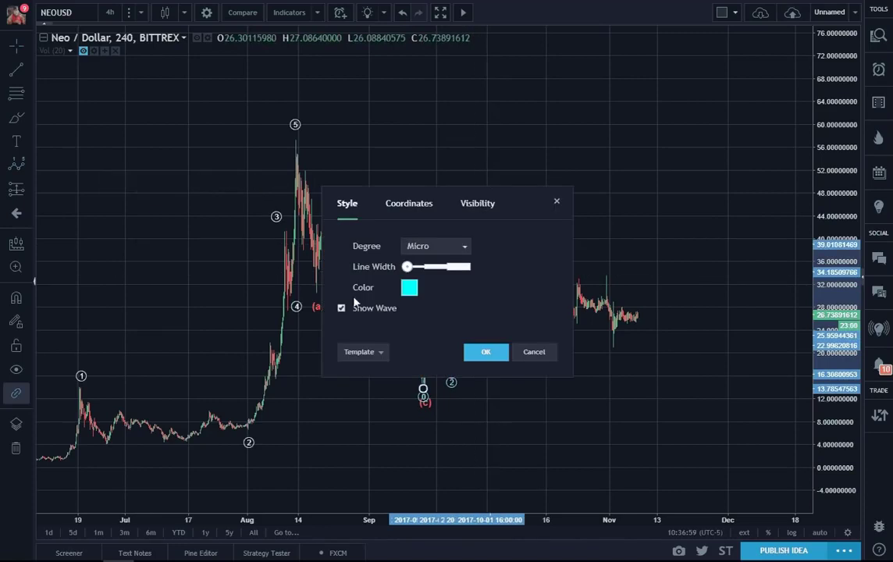
{"action": "left_click", "coordinate": [485, 354]}
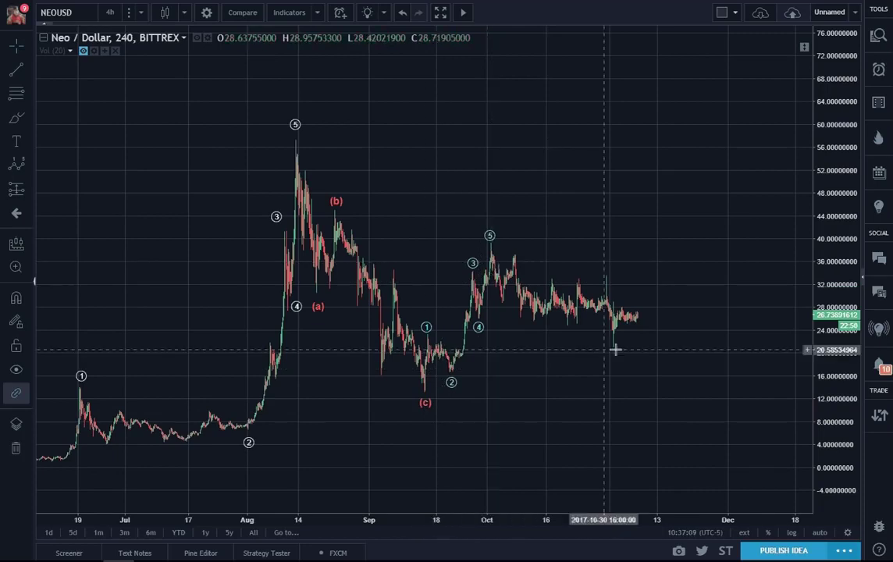
{"action": "left_click_drag", "start_coordinate": [676, 359], "coordinate": [653, 360]}
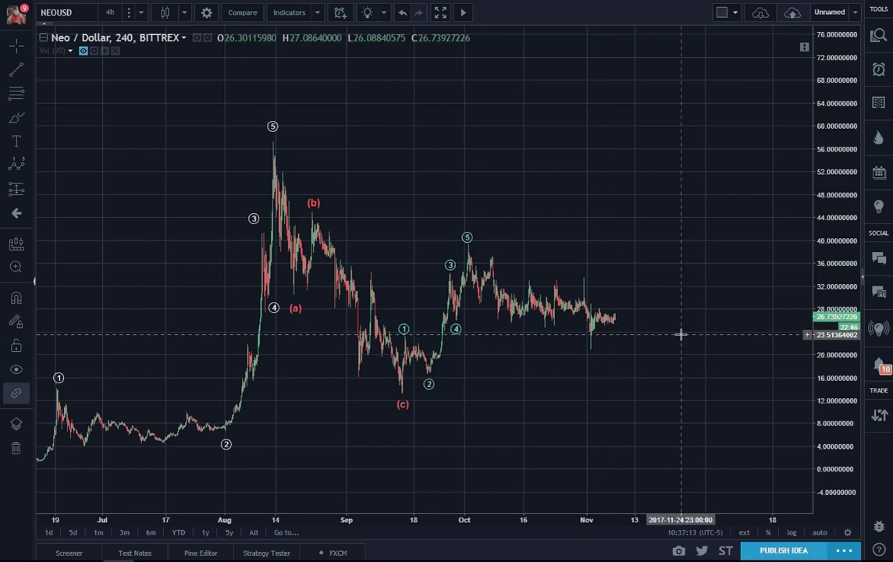
{"action": "left_click_drag", "start_coordinate": [828, 394], "coordinate": [828, 374]}
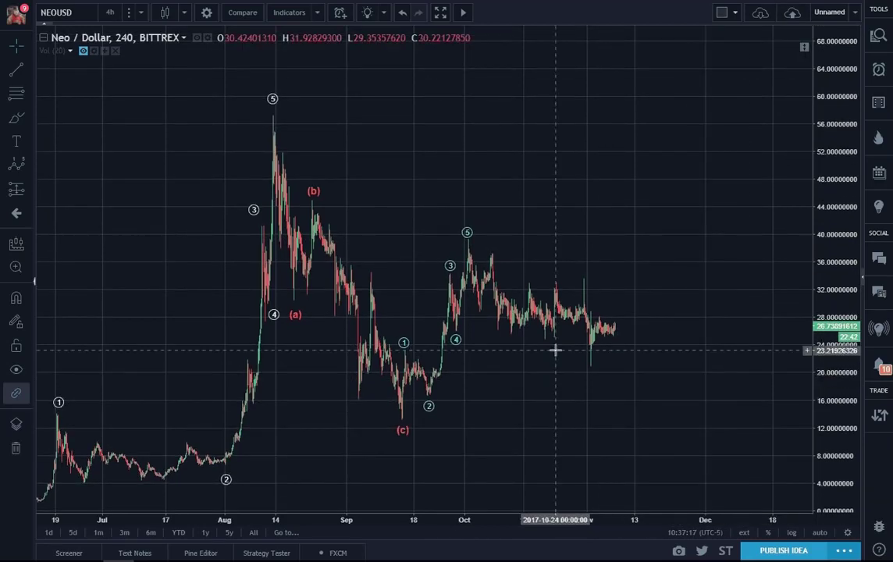
{"action": "left_click_drag", "start_coordinate": [507, 391], "coordinate": [574, 381]}
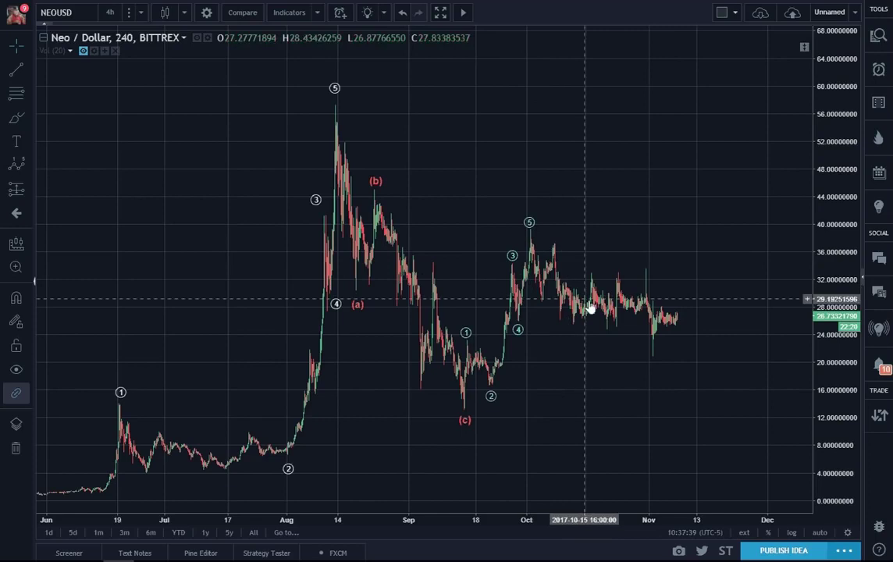
{"action": "left_click_drag", "start_coordinate": [739, 370], "coordinate": [697, 377]}
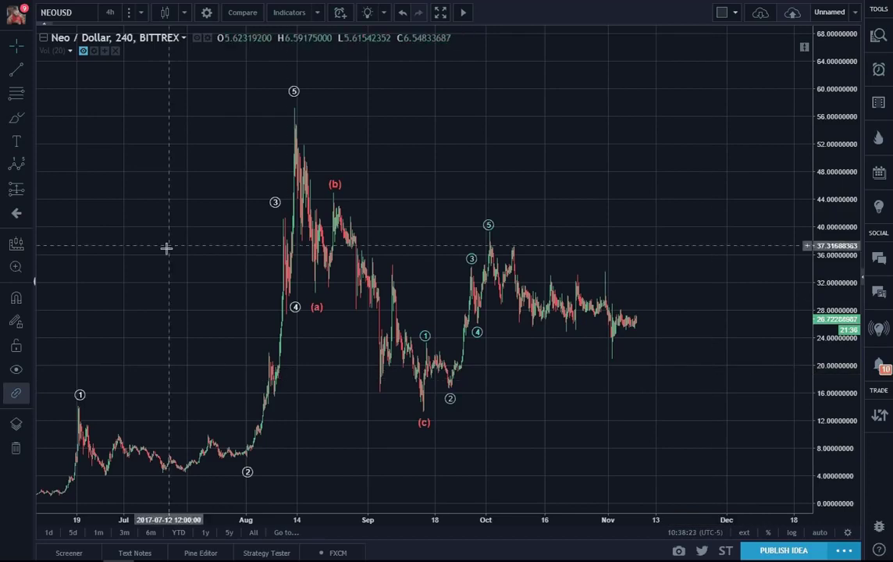
Step: Draw a red Elliott Double Combo Wave (WXY) from the early-October high to the mid-October low and move point Y closer to that low
{"action": "left_click", "coordinate": [29, 167]}
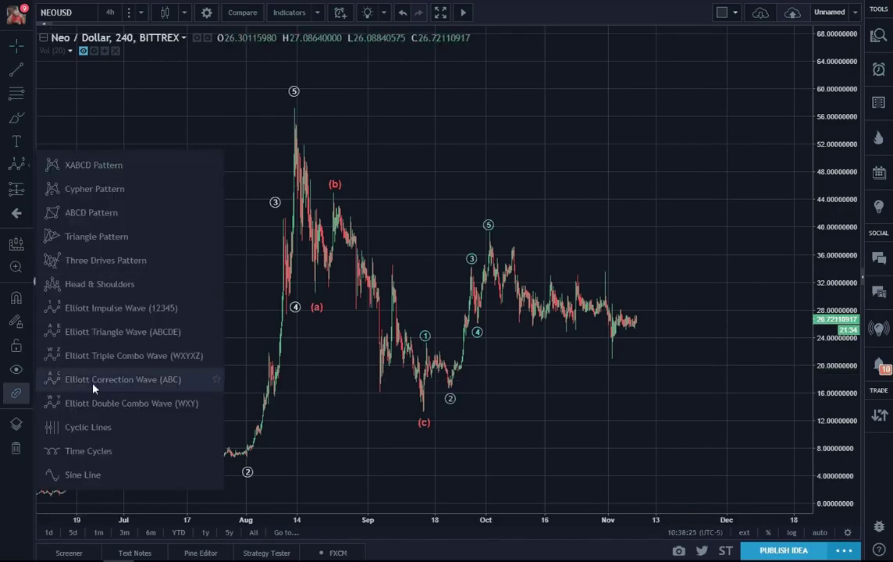
{"action": "left_click", "coordinate": [131, 404]}
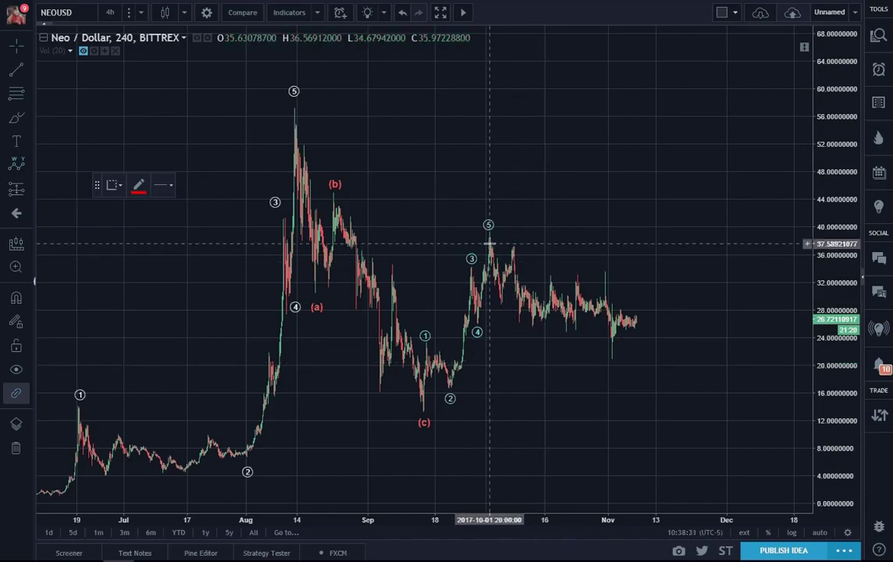
{"action": "left_click_drag", "start_coordinate": [830, 383], "coordinate": [763, 338]}
{"action": "scroll", "coordinate": [636, 355], "scroll_direction": "up", "scroll_amount": 3}
{"action": "scroll", "coordinate": [564, 382], "scroll_direction": "up", "scroll_amount": 1}
{"action": "left_click_drag", "start_coordinate": [564, 383], "coordinate": [754, 365]}
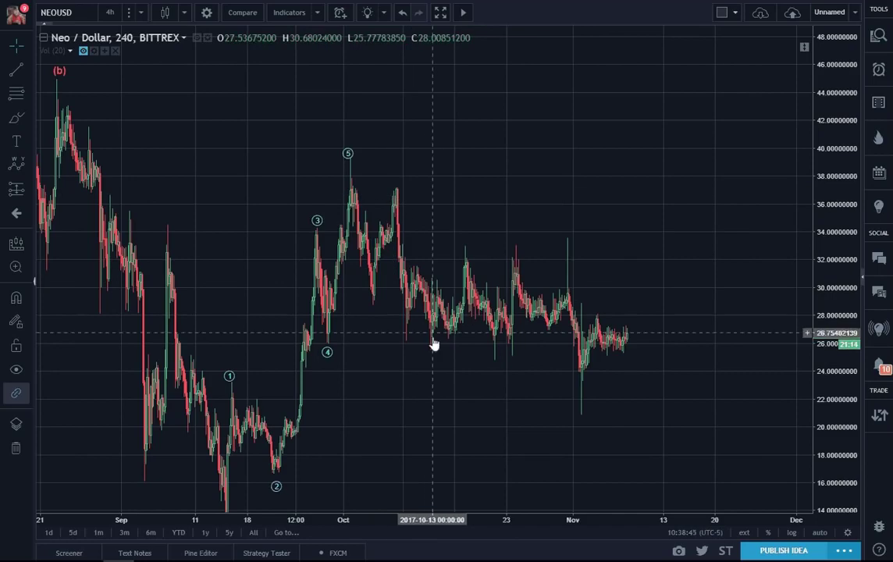
{"action": "left_click", "coordinate": [15, 166]}
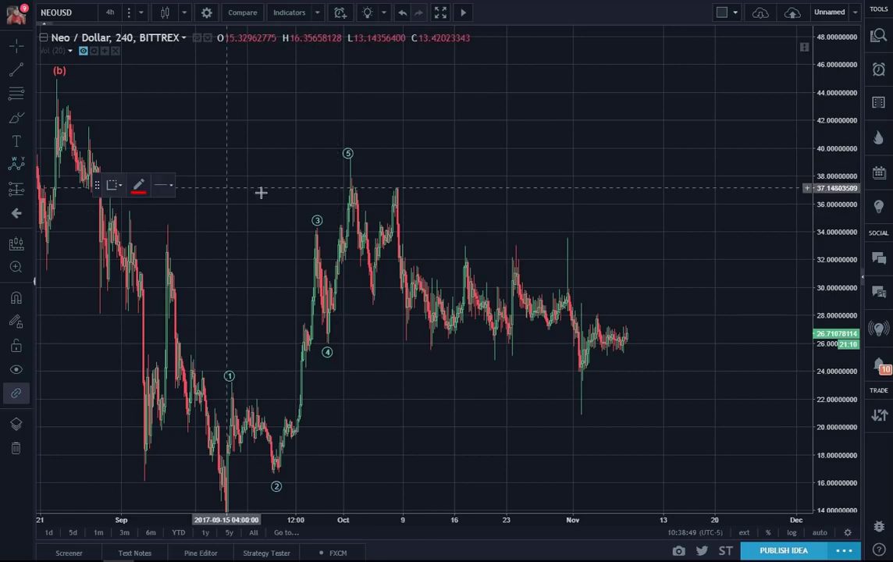
{"action": "left_click", "coordinate": [349, 184]}
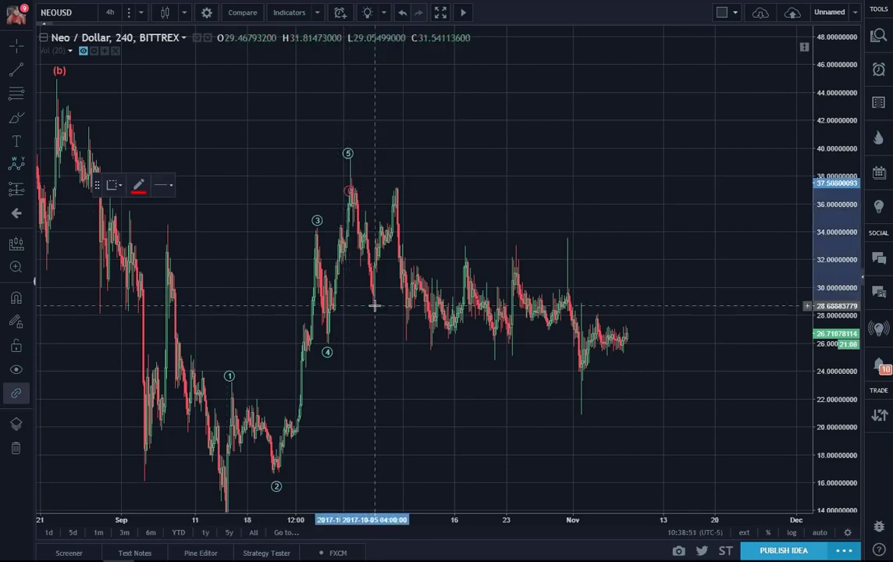
{"action": "left_click", "coordinate": [382, 306]}
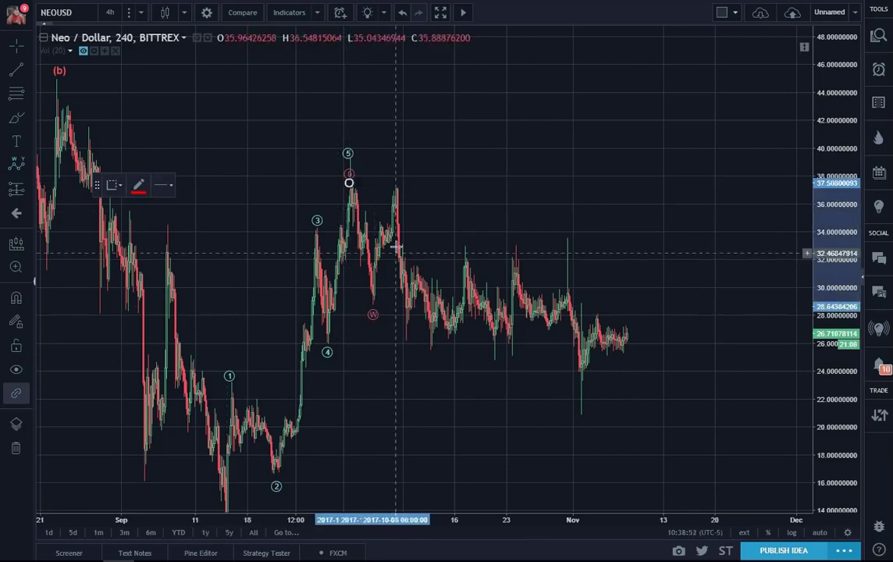
{"action": "left_click", "coordinate": [394, 187]}
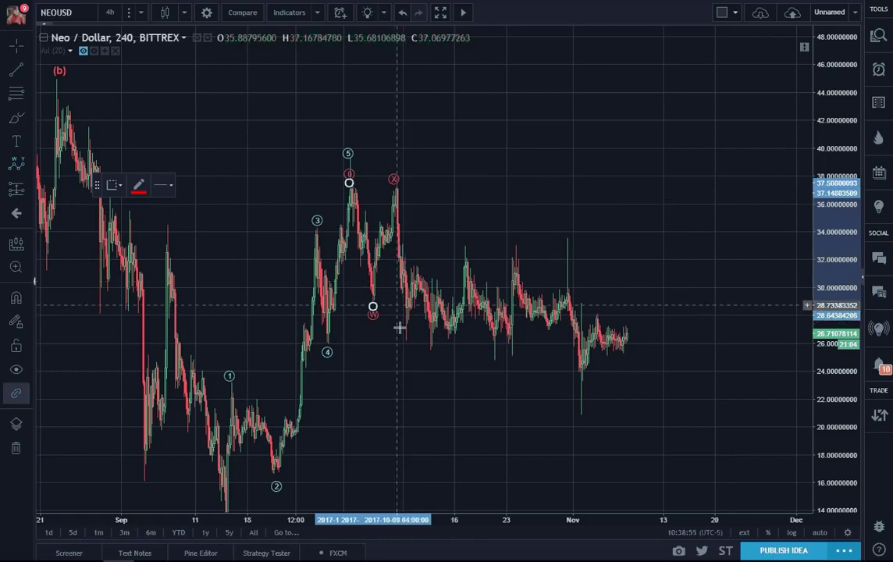
{"action": "left_click", "coordinate": [431, 352]}
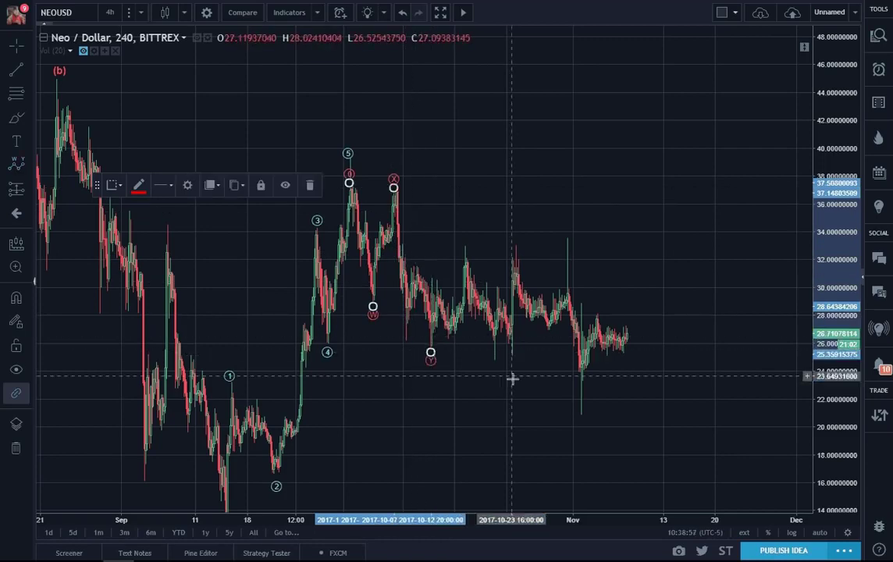
{"action": "left_click", "coordinate": [490, 416]}
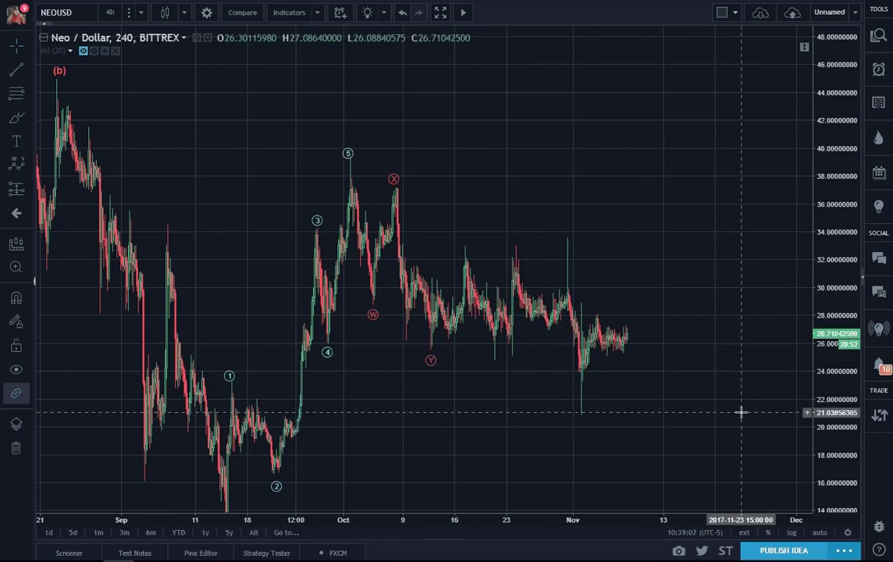
{"action": "left_click", "coordinate": [433, 358]}
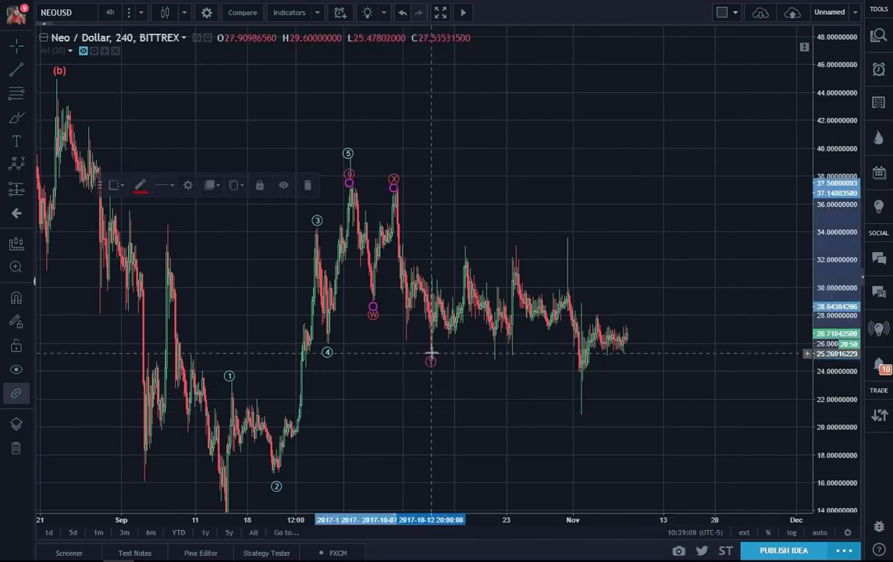
{"action": "left_click", "coordinate": [465, 373]}
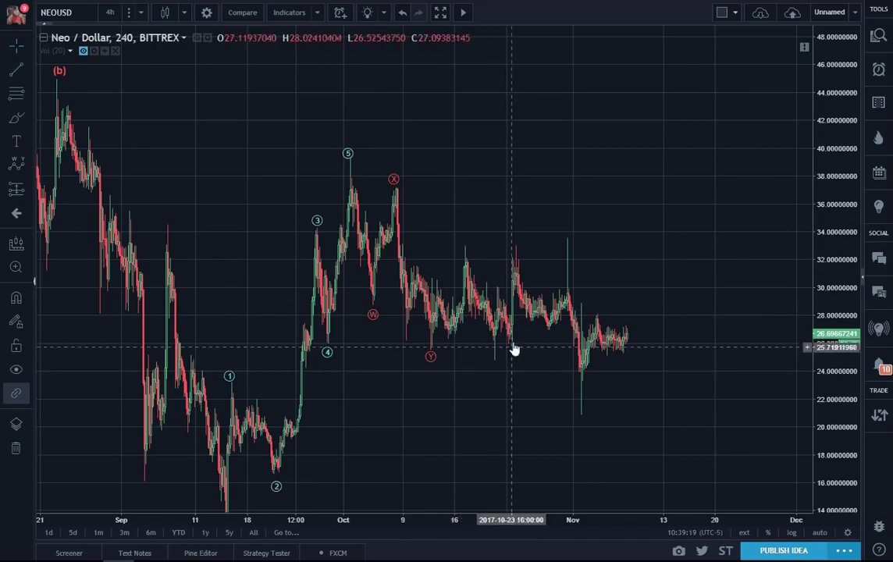
{"action": "left_click", "coordinate": [16, 164]}
{"action": "left_click", "coordinate": [138, 187]}
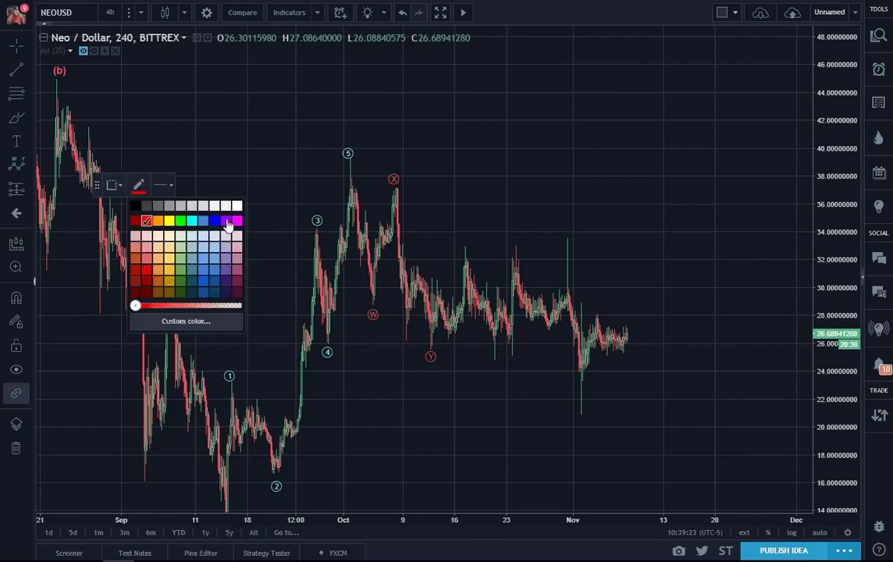
{"action": "left_click", "coordinate": [228, 222]}
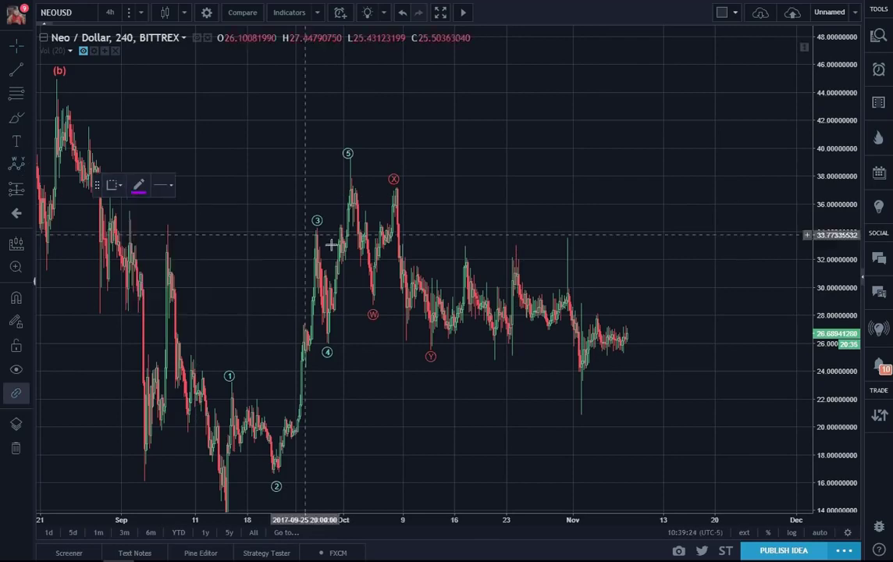
{"action": "left_click", "coordinate": [464, 257]}
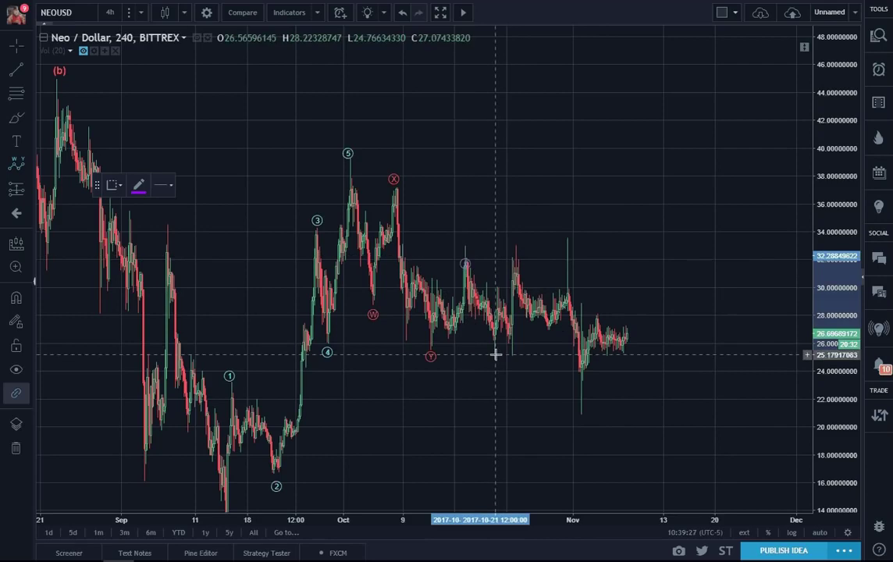
{"action": "key", "text": "Escape"}
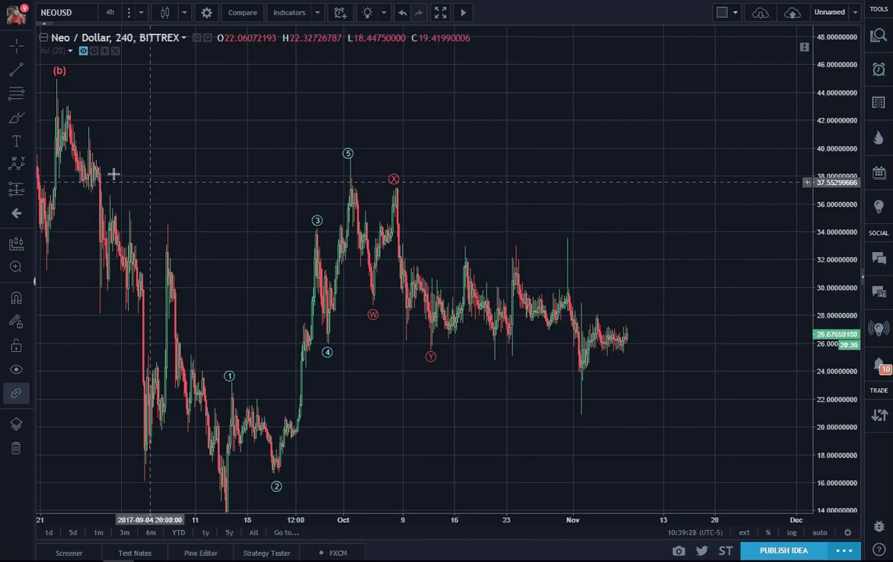
Step: Draw a purple Elliott Double Combo Wave (WXY) from the mid-October low to the 24 October high
{"action": "left_click", "coordinate": [15, 166]}
{"action": "left_click", "coordinate": [429, 355]}
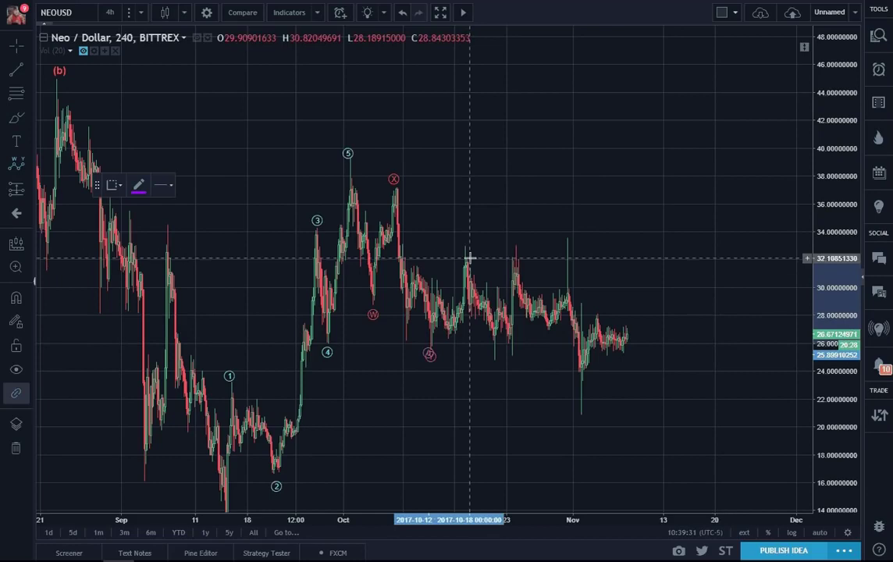
{"action": "left_click", "coordinate": [464, 249]}
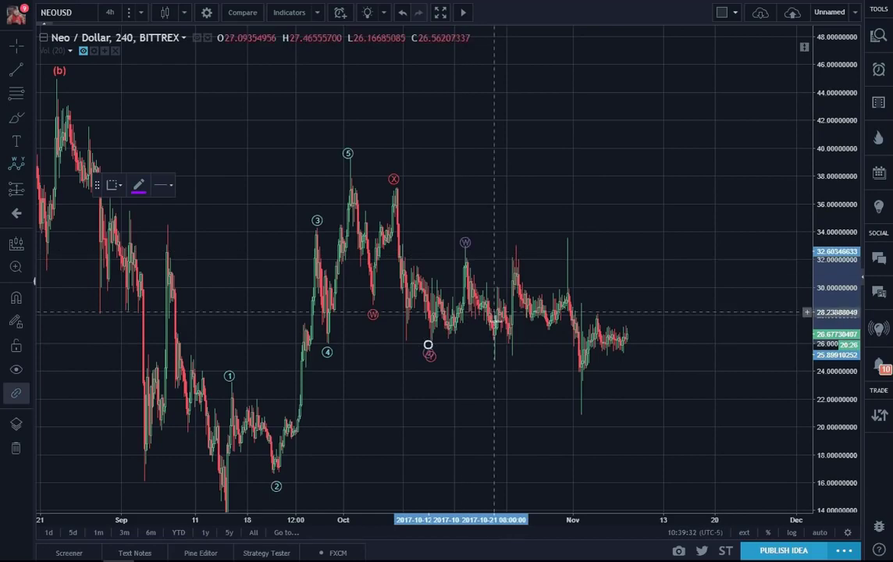
{"action": "left_click", "coordinate": [493, 360]}
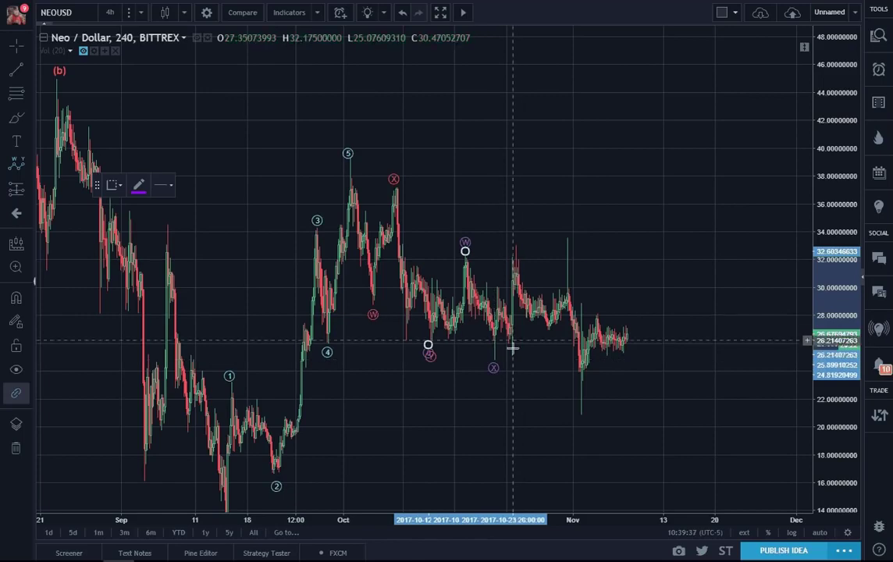
{"action": "left_click", "coordinate": [517, 244]}
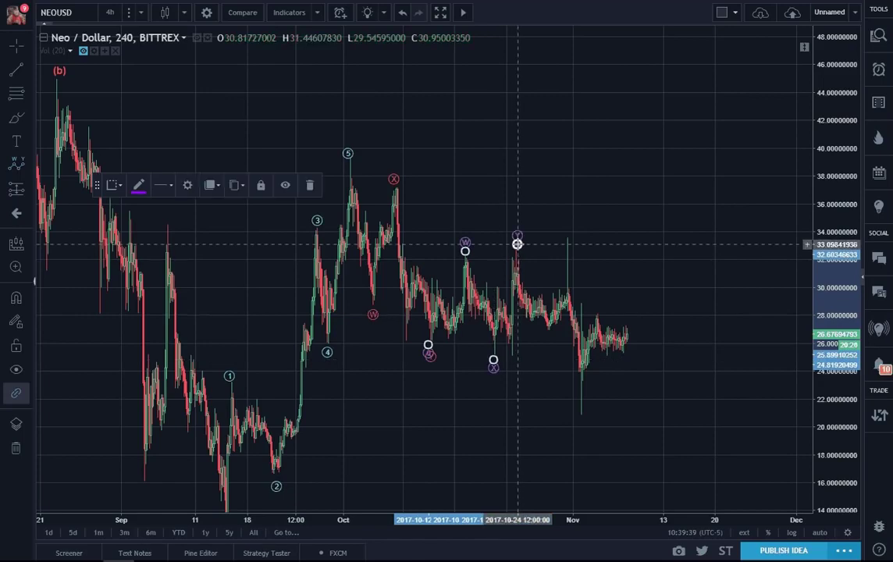
{"action": "left_click", "coordinate": [648, 239]}
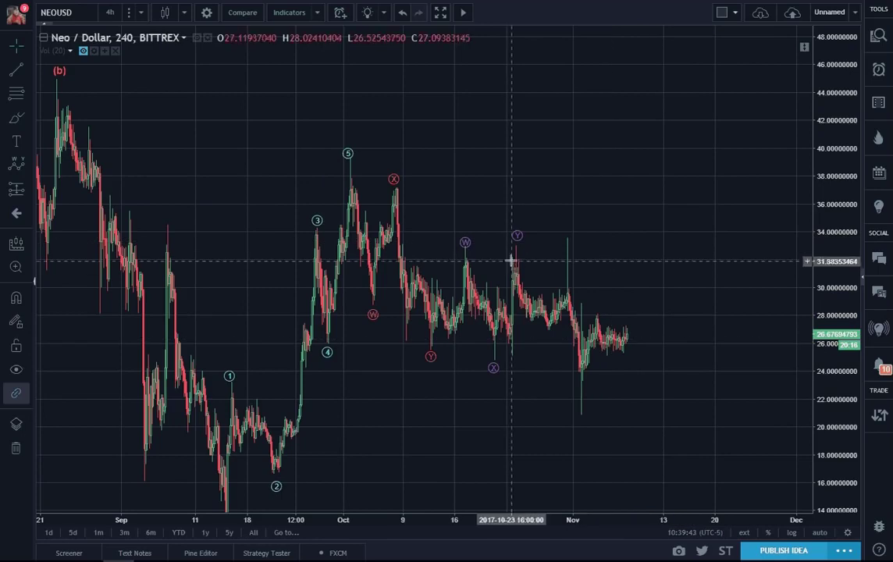
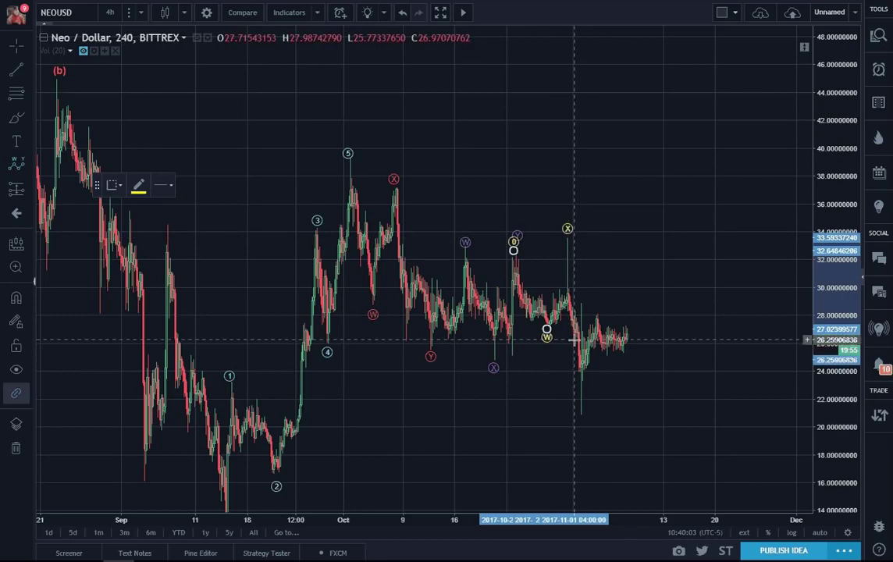
Step: Draw a yellow Elliott Double Combo Wave (WXY) from the 24 October high to the early-November low
{"action": "left_click", "coordinate": [582, 414]}
{"action": "left_click", "coordinate": [662, 414]}
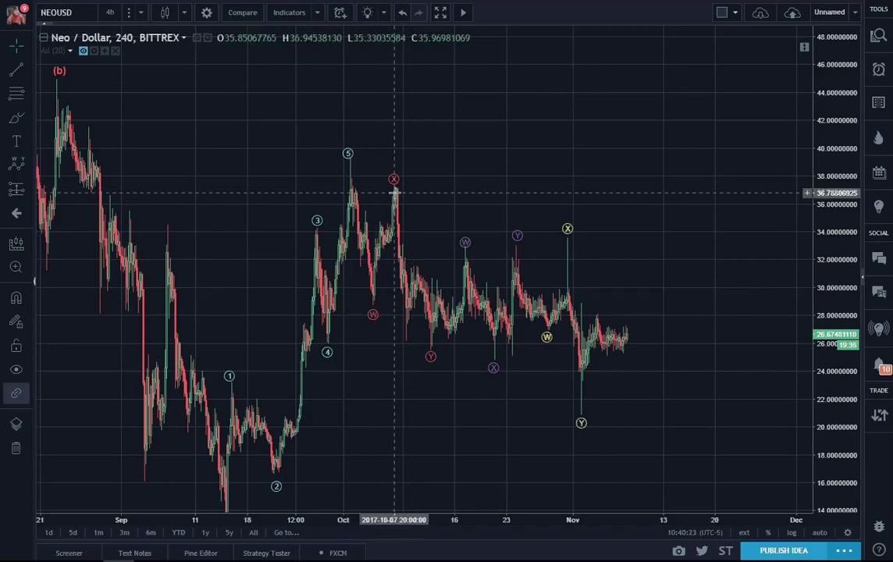
{"action": "left_click", "coordinate": [373, 320]}
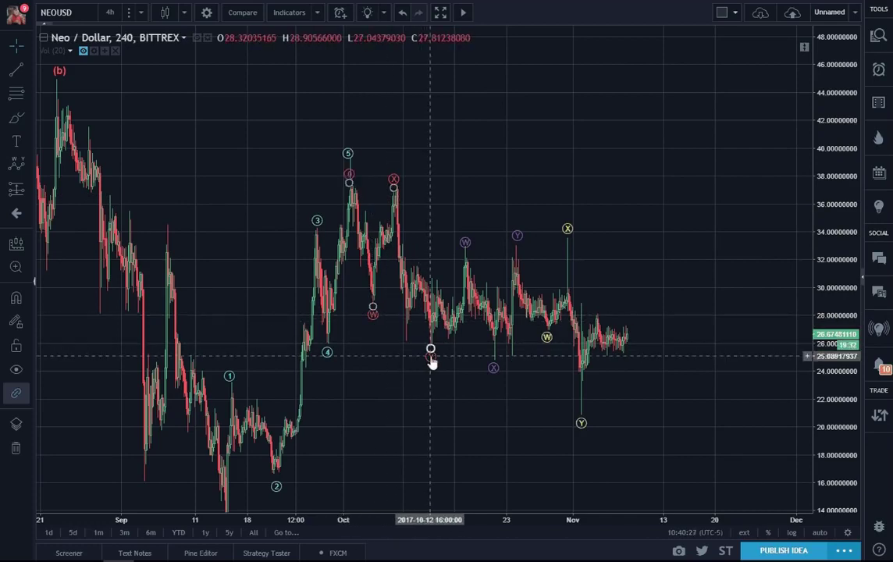
Step: Add a red text label "X" just below the circled red Y at the mid-October low
{"action": "left_click", "coordinate": [14, 140]}
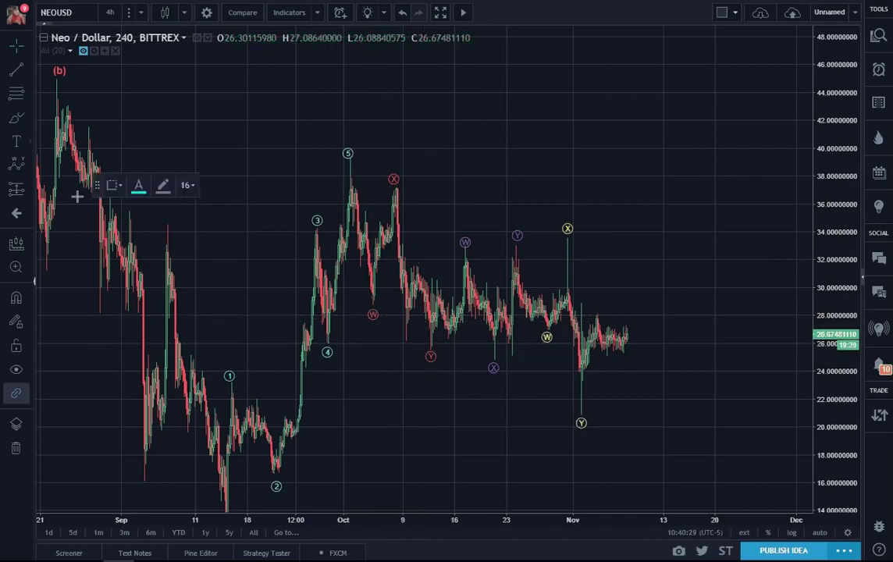
{"action": "left_click", "coordinate": [139, 188]}
{"action": "left_click", "coordinate": [146, 222]}
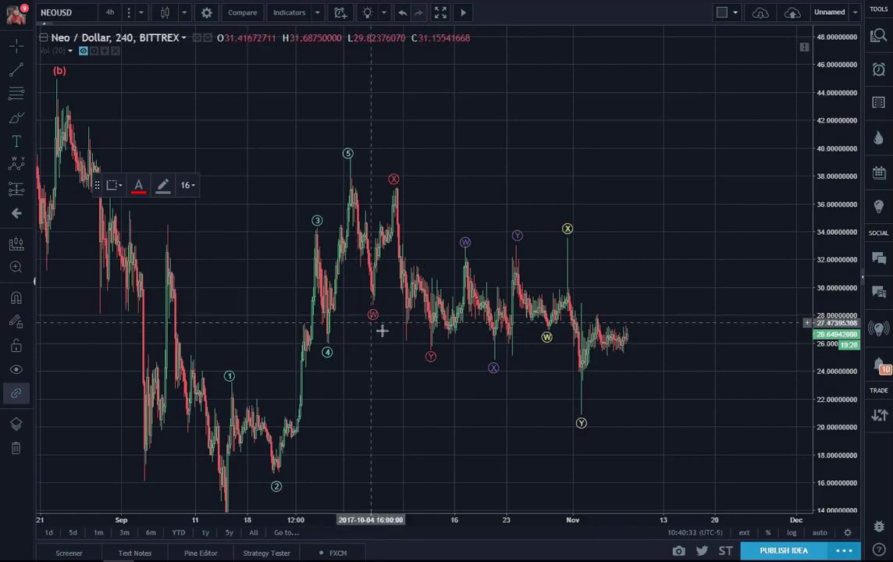
{"action": "left_click", "coordinate": [425, 374]}
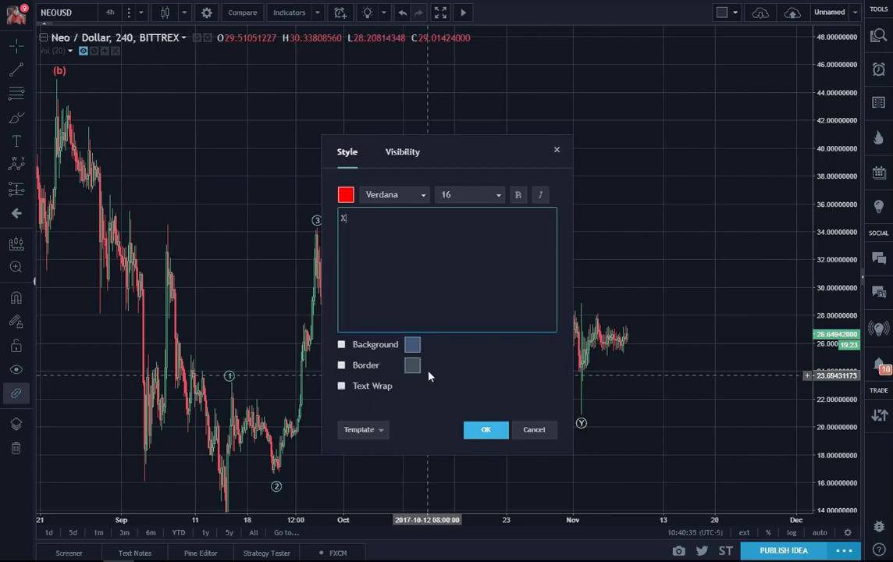
{"action": "left_click", "coordinate": [485, 429]}
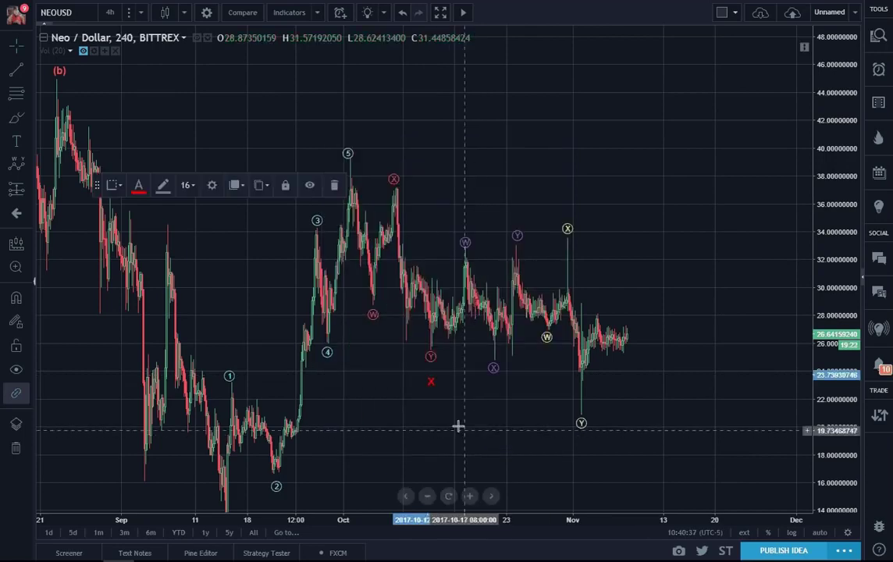
{"action": "left_click_drag", "start_coordinate": [432, 382], "coordinate": [429, 361]}
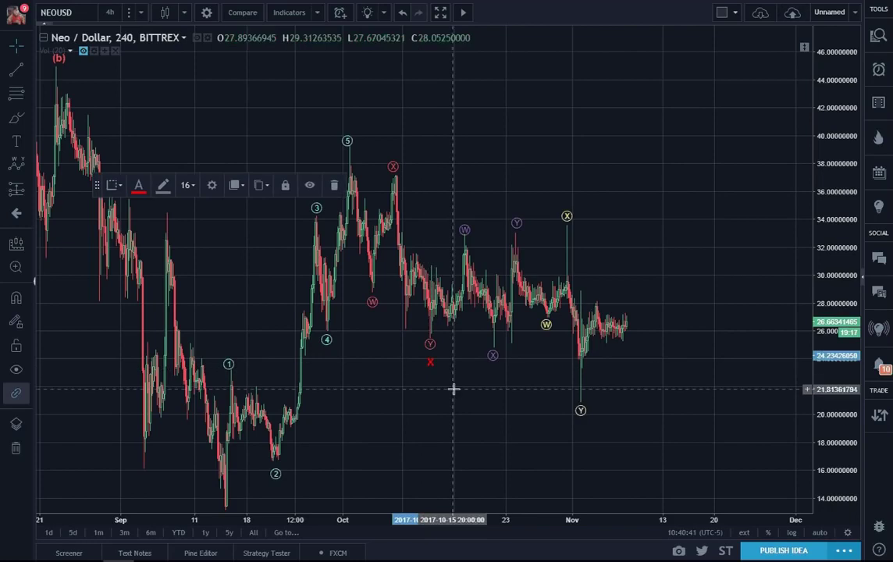
{"action": "left_click", "coordinate": [453, 390]}
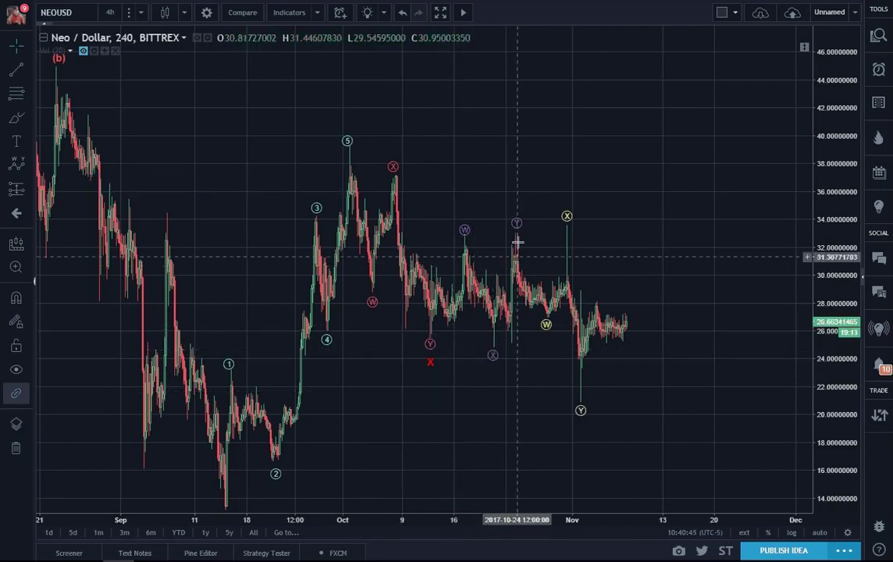
Step: Copy the red X label to above the purple Y at the 24 October high and change the original label's text to "W"
{"action": "left_click", "coordinate": [432, 364]}
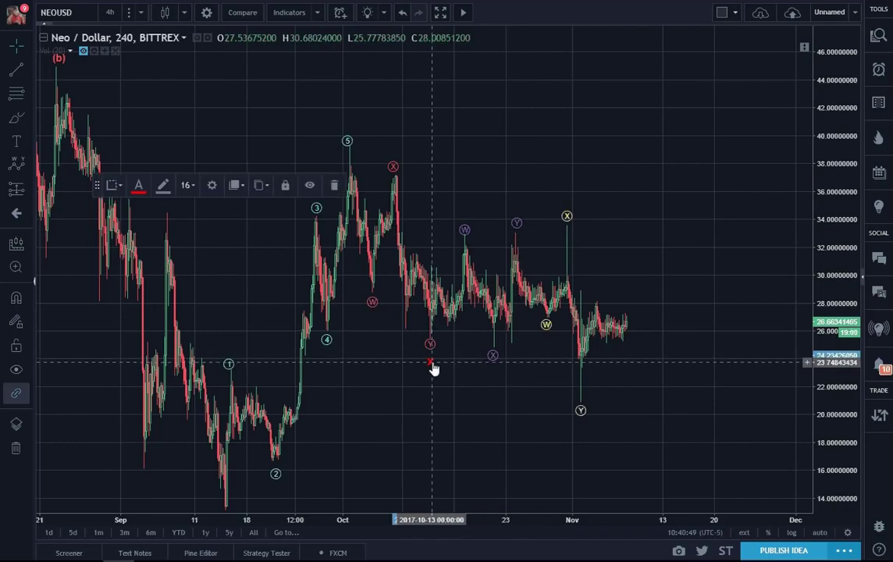
{"action": "left_click_drag", "start_coordinate": [434, 369], "coordinate": [516, 204]}
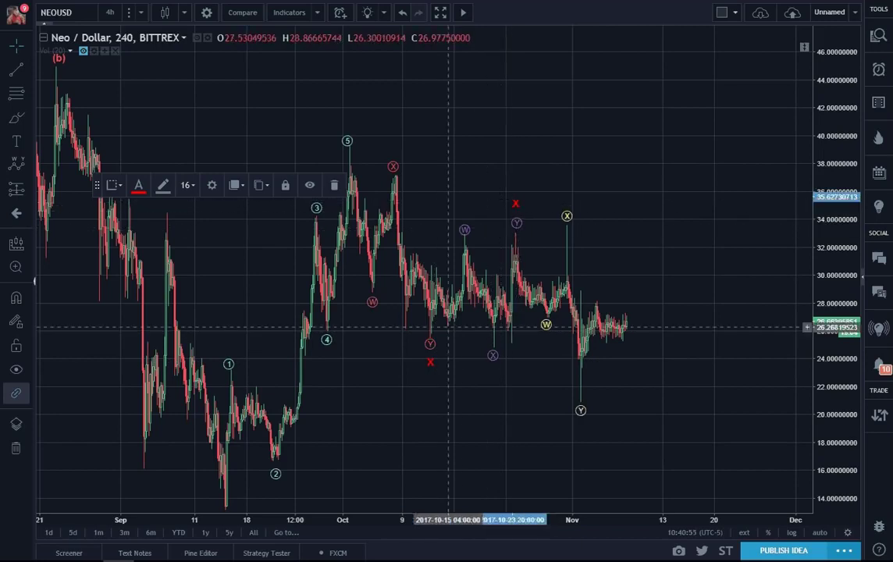
{"action": "double_click", "coordinate": [432, 368]}
{"action": "type", "text": "W"}
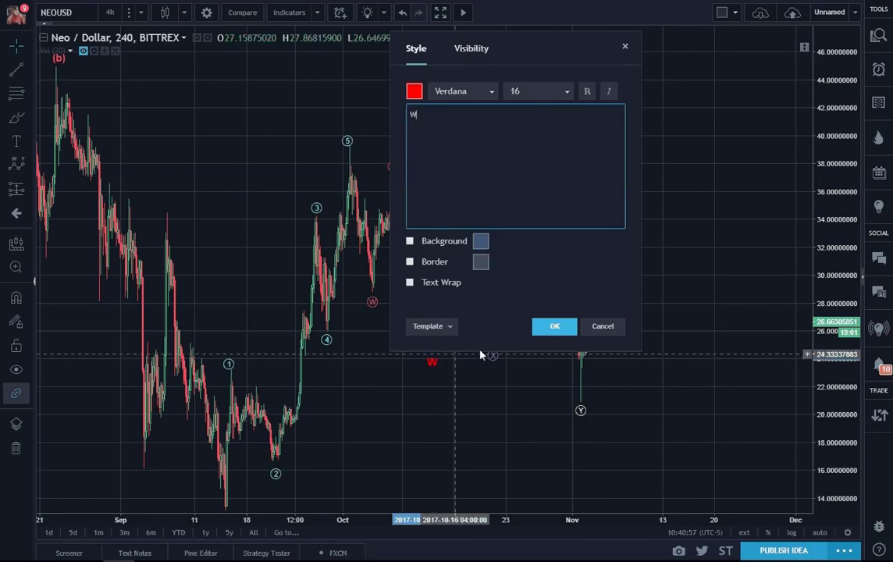
{"action": "left_click", "coordinate": [554, 325]}
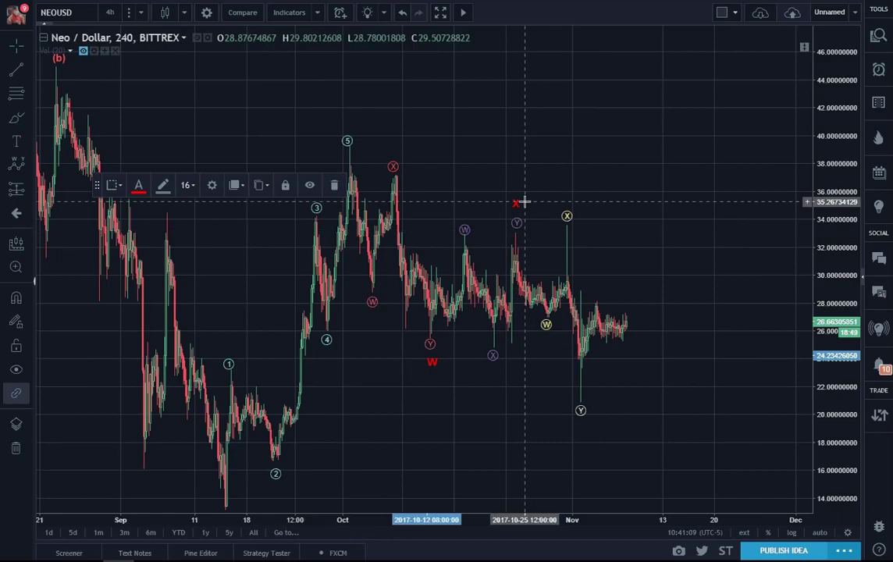
{"action": "left_click", "coordinate": [601, 209]}
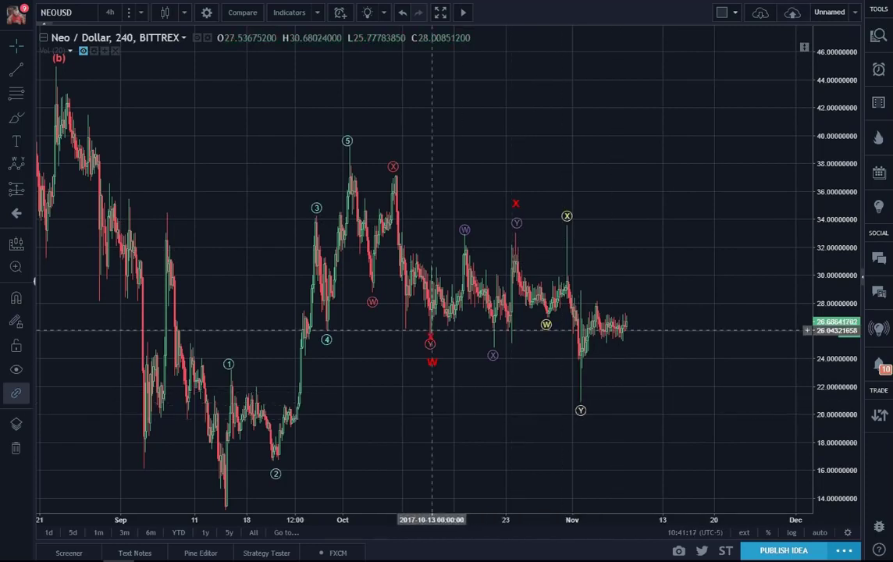
Step: Paste another red label, place it below the yellow Y at the early-November low and change its text to "Y"
{"action": "left_click", "coordinate": [553, 373]}
{"action": "left_click_drag", "start_coordinate": [556, 381], "coordinate": [579, 425]}
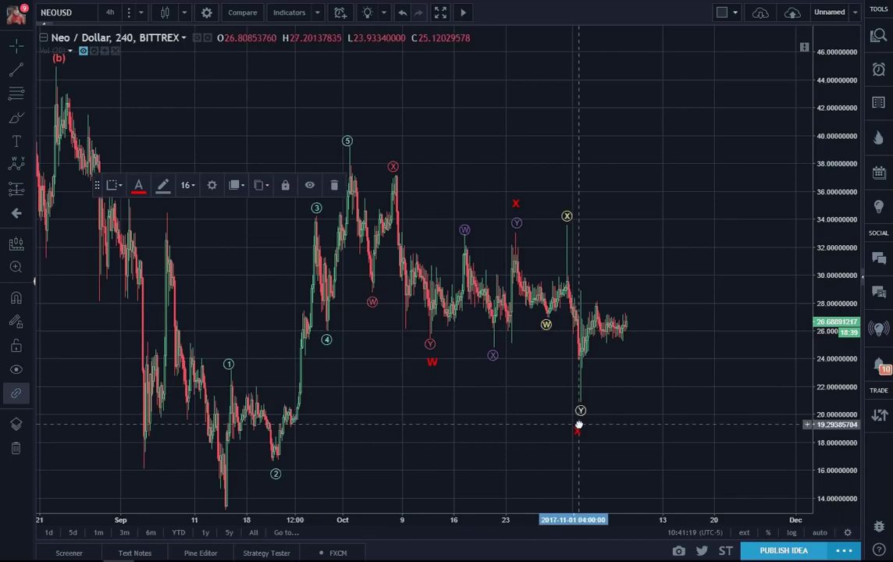
{"action": "double_click", "coordinate": [578, 435]}
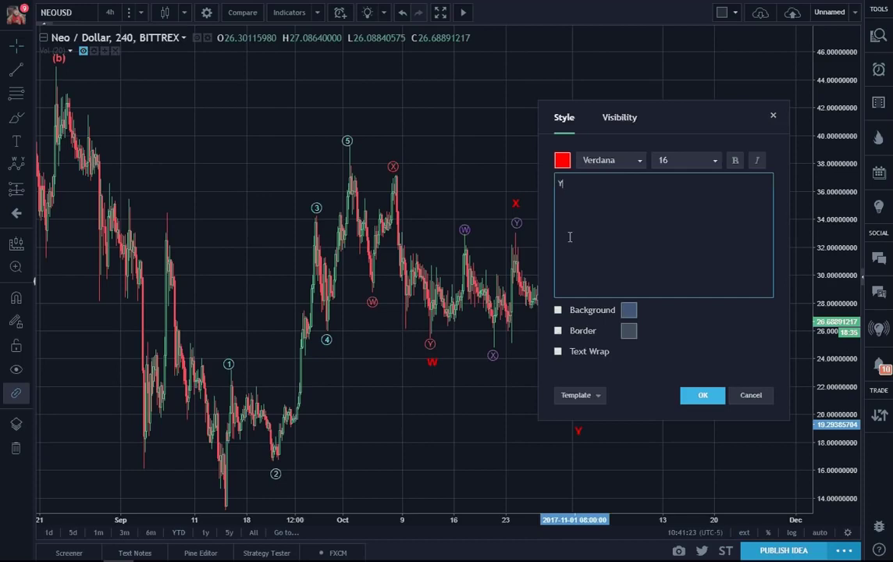
{"action": "left_click", "coordinate": [702, 395]}
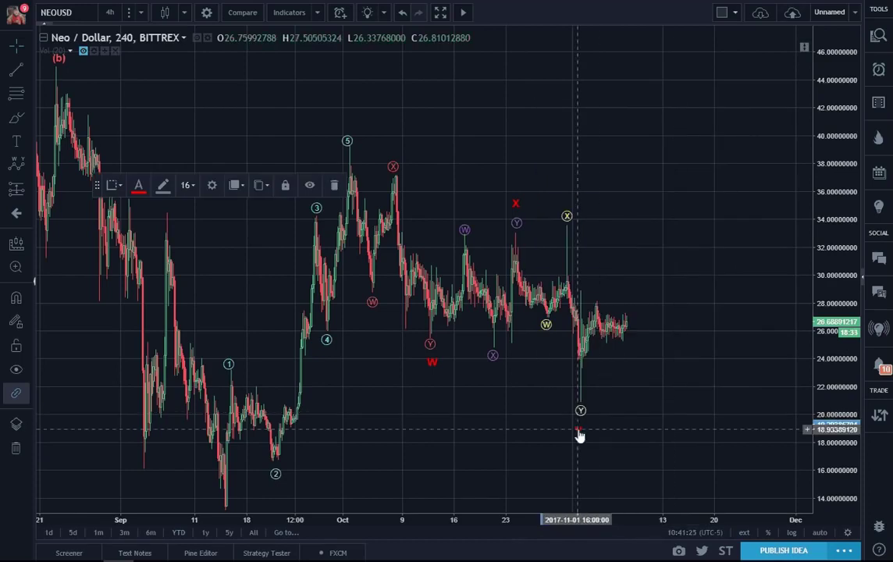
{"action": "left_click", "coordinate": [701, 426]}
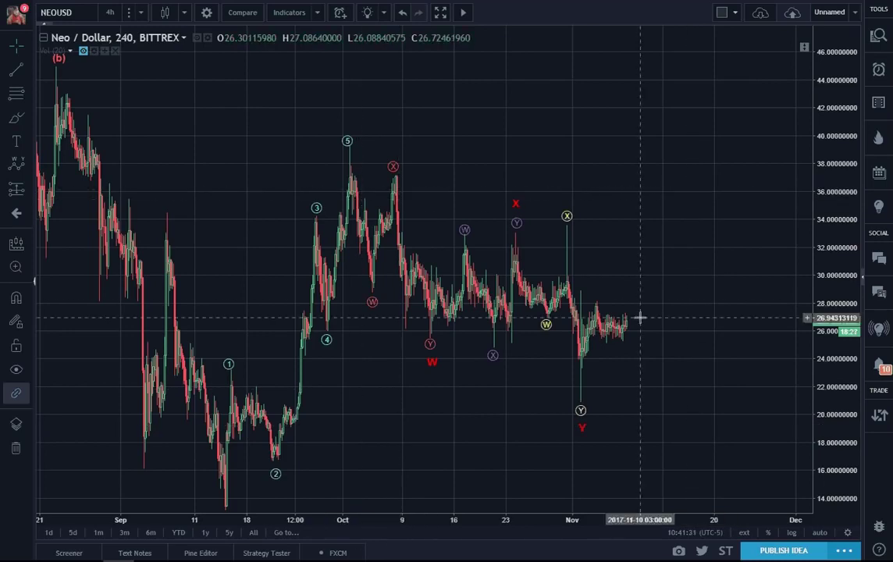
Step: Move point X of the red double combo wave onto the 8 October high and nudge the red W label under the circled Y
{"action": "left_click", "coordinate": [393, 174]}
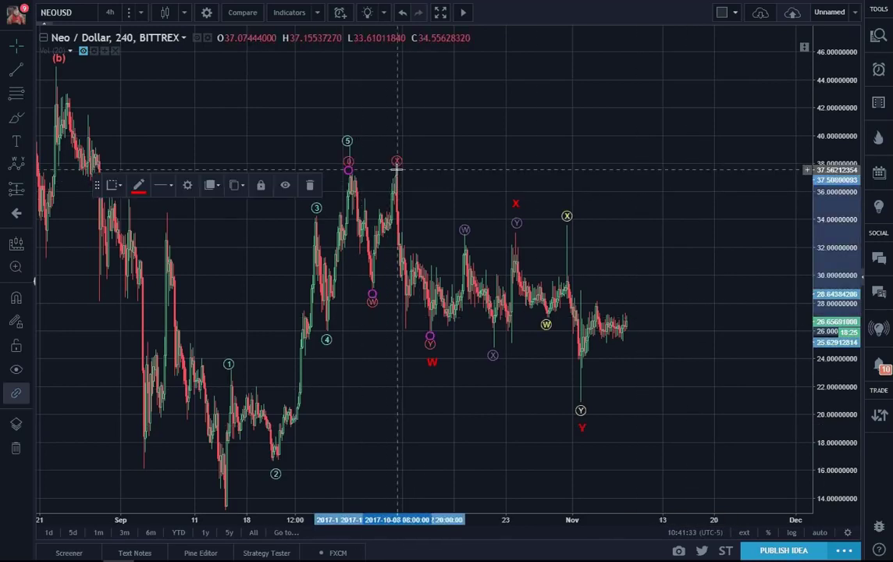
{"action": "left_click", "coordinate": [669, 372]}
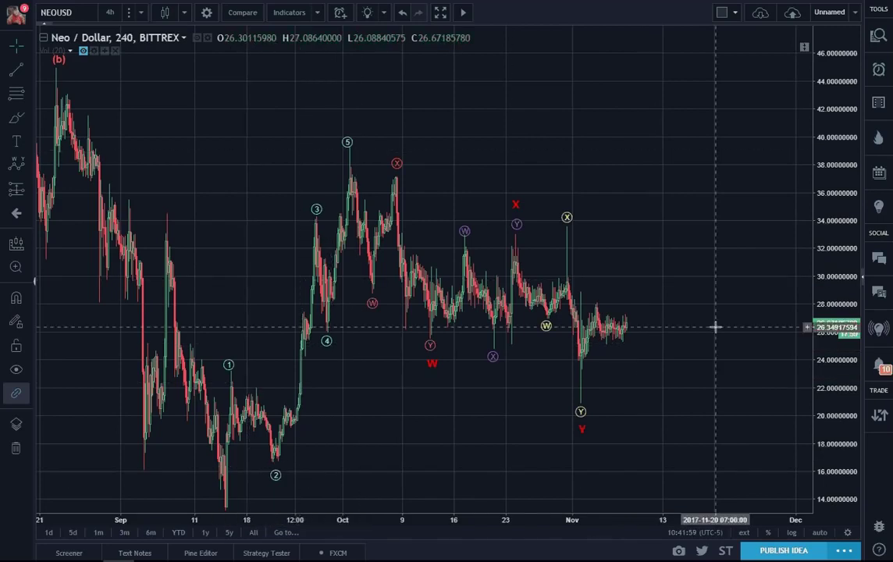
{"action": "left_click", "coordinate": [431, 361]}
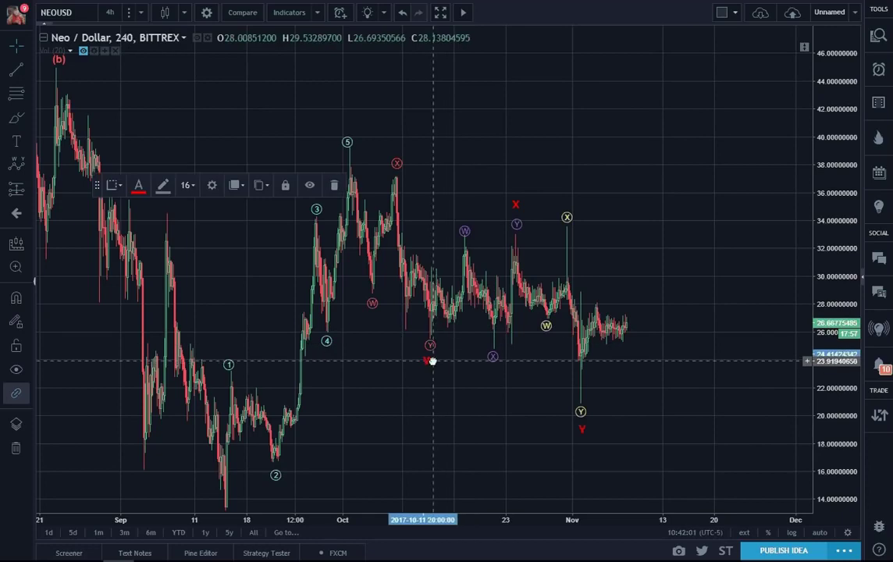
{"action": "left_click", "coordinate": [443, 375]}
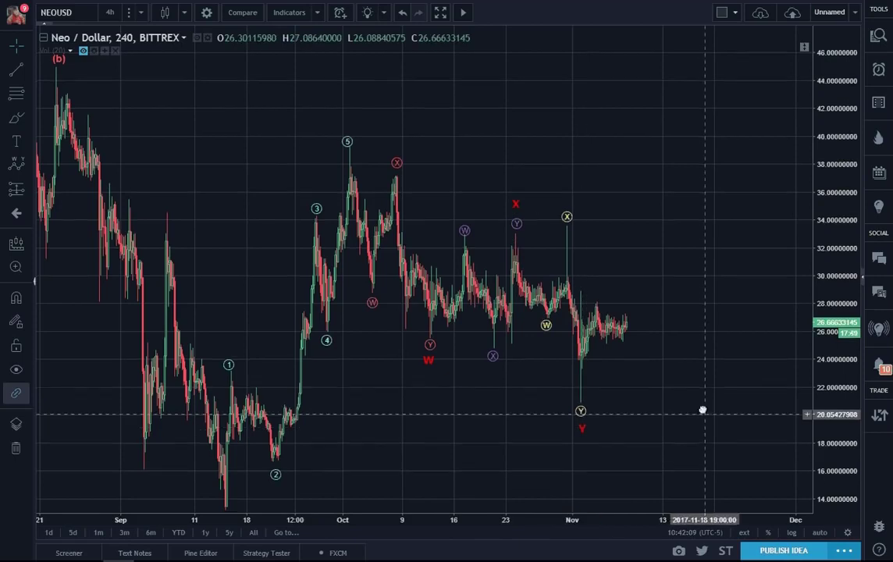
Step: Draw two converging white trend lines around the November price action, from about 29.5 down and from about 23.2 up, crossing near 11 November
{"action": "left_click_drag", "start_coordinate": [702, 410], "coordinate": [676, 377]}
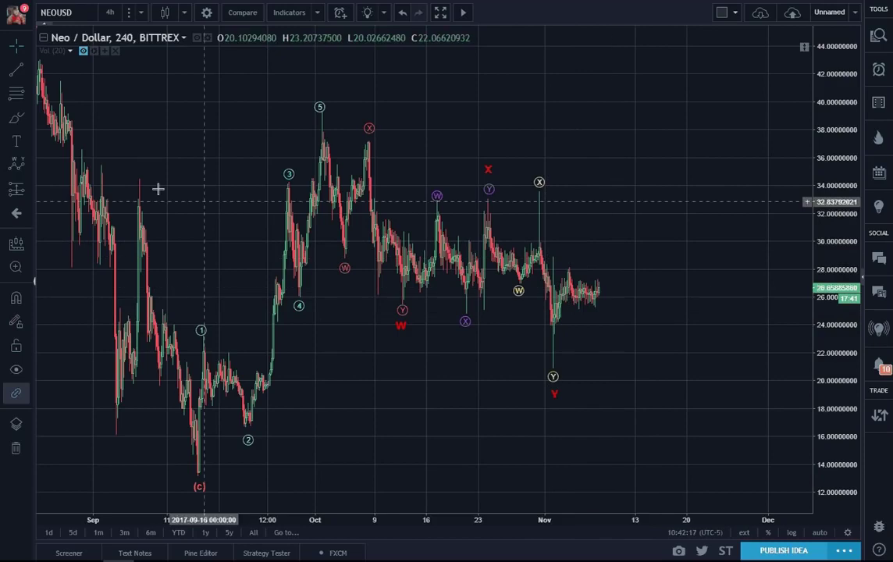
{"action": "left_click", "coordinate": [14, 70]}
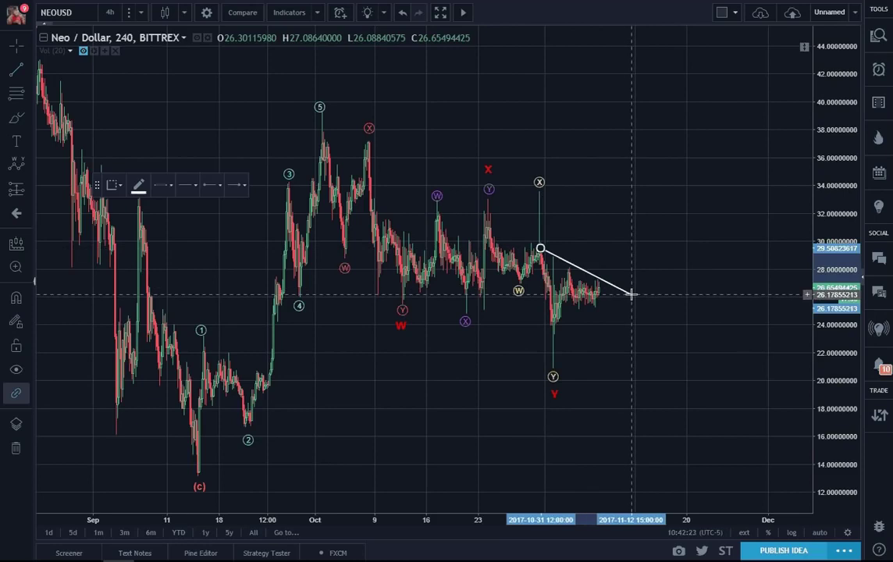
{"action": "left_click", "coordinate": [631, 295]}
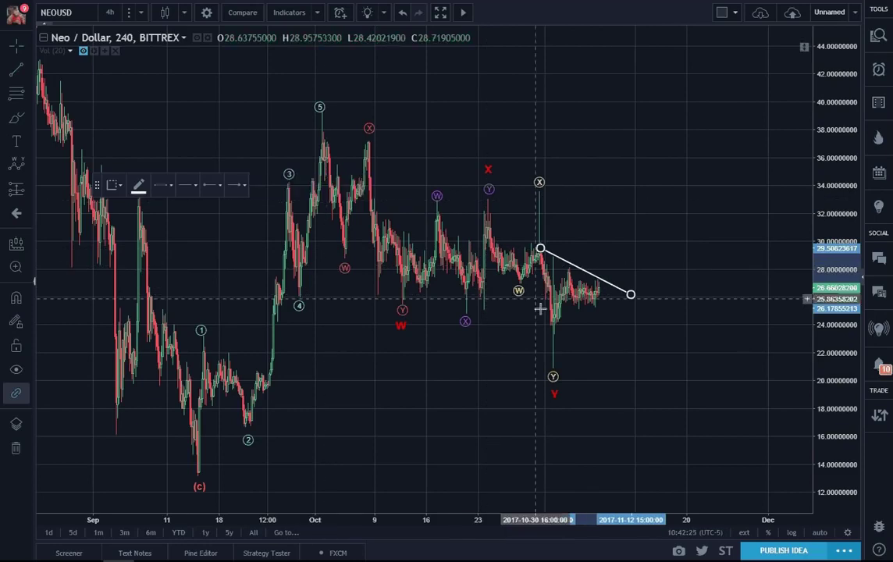
{"action": "left_click", "coordinate": [553, 336]}
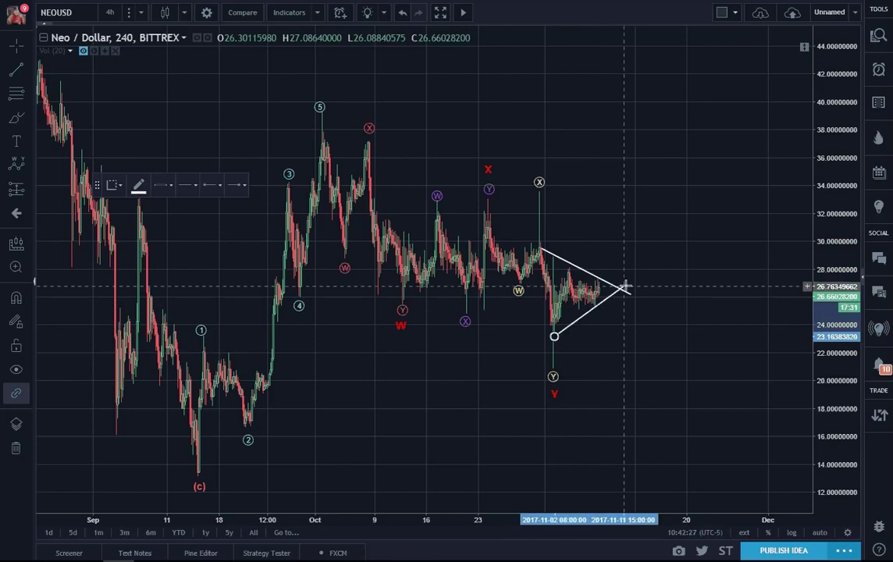
{"action": "left_click", "coordinate": [630, 280]}
{"action": "left_click", "coordinate": [666, 382]}
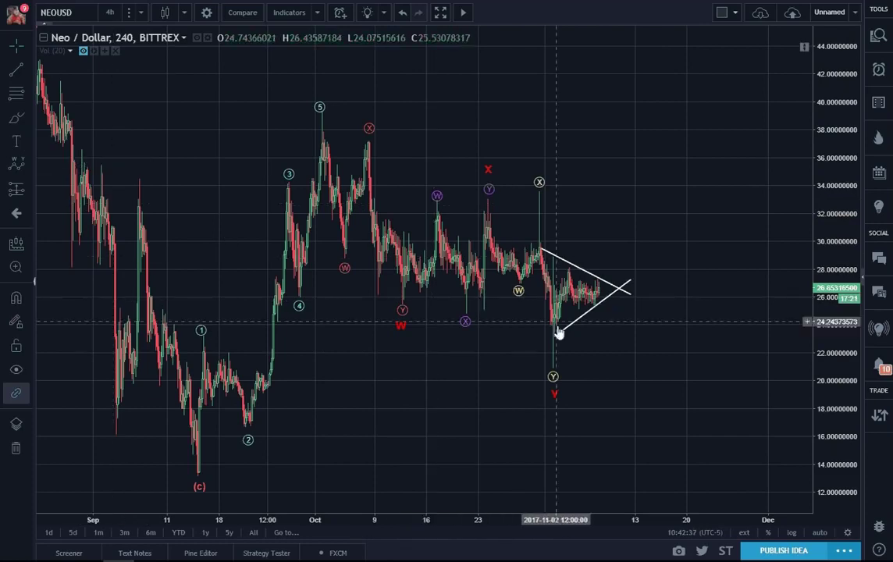
Step: Draw an Elliott triangle wave (ABCDE) inside the November triangle, starting near 30.0, with a near 23.7, b 28.4, c 25.4, d 27.6 and e 26.0
{"action": "left_click", "coordinate": [32, 168]}
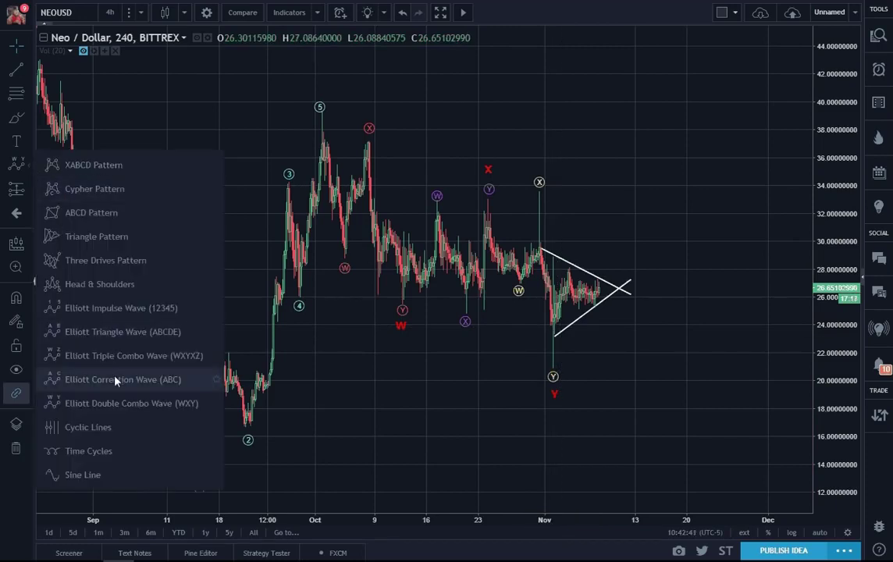
{"action": "left_click", "coordinate": [115, 333]}
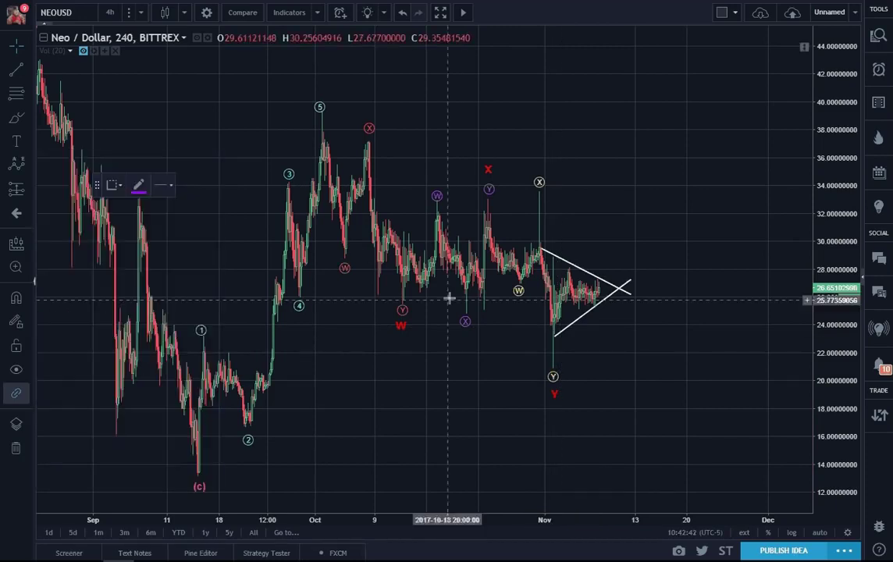
{"action": "left_click", "coordinate": [541, 240]}
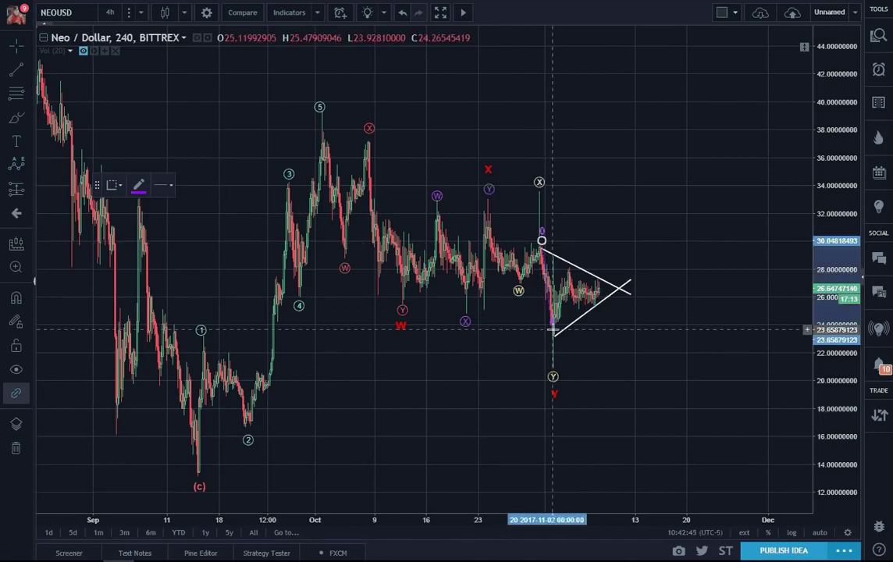
{"action": "left_click", "coordinate": [565, 329]}
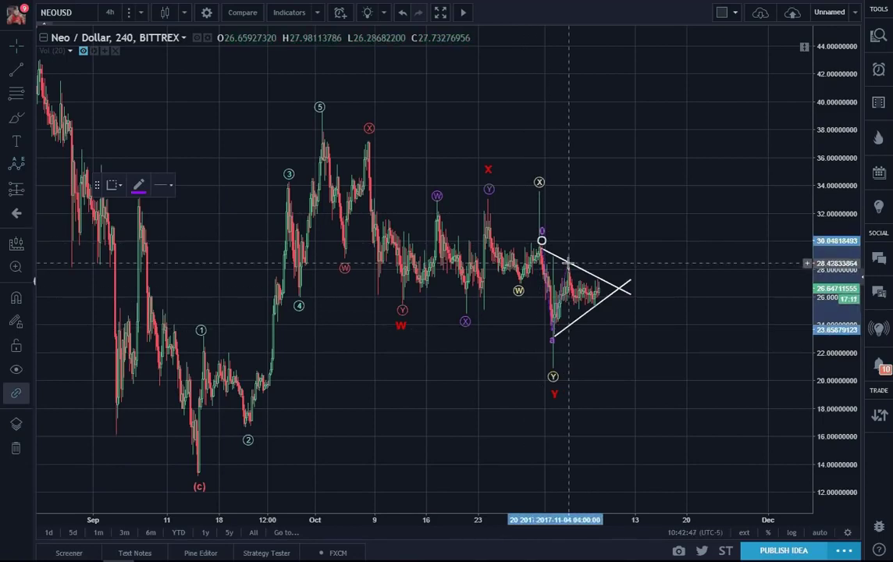
{"action": "left_click", "coordinate": [569, 263]}
{"action": "left_click", "coordinate": [593, 305]}
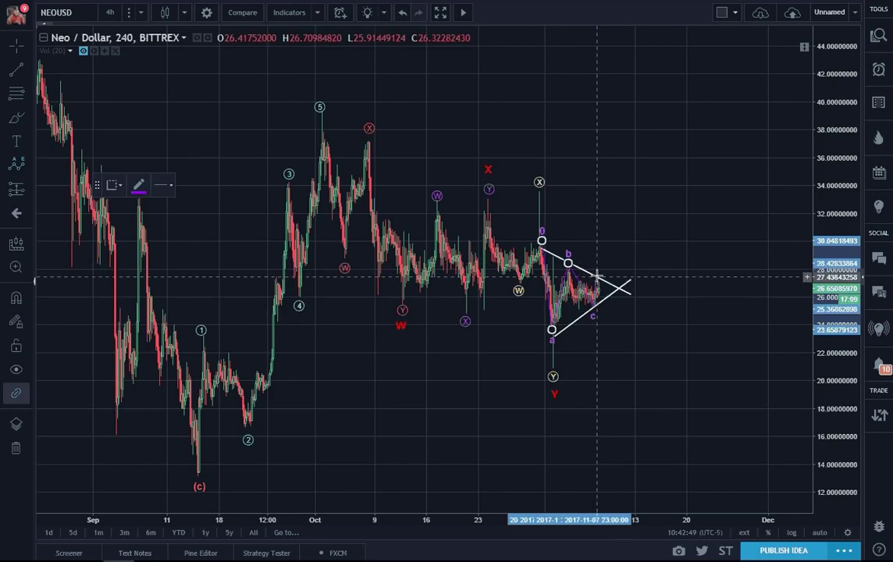
{"action": "left_click", "coordinate": [599, 276]}
{"action": "left_click", "coordinate": [608, 296]}
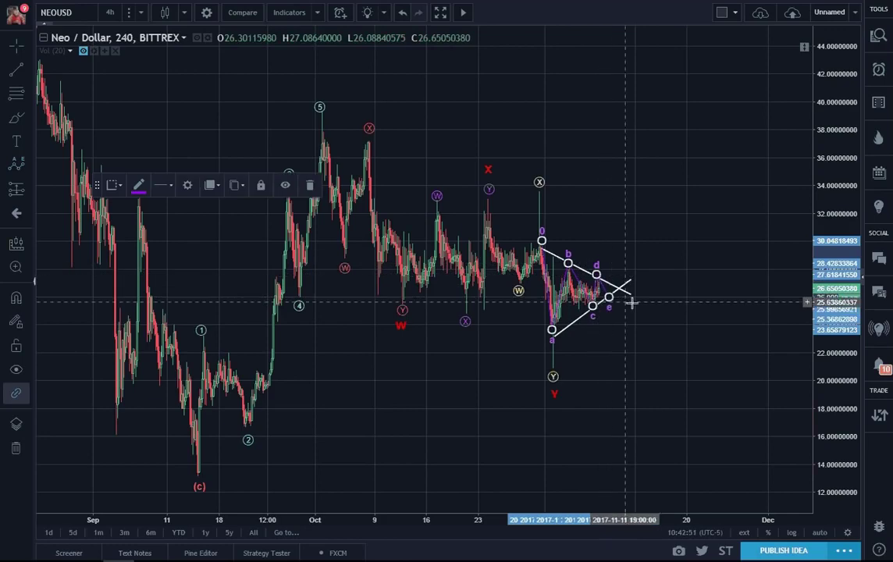
{"action": "left_click", "coordinate": [669, 310]}
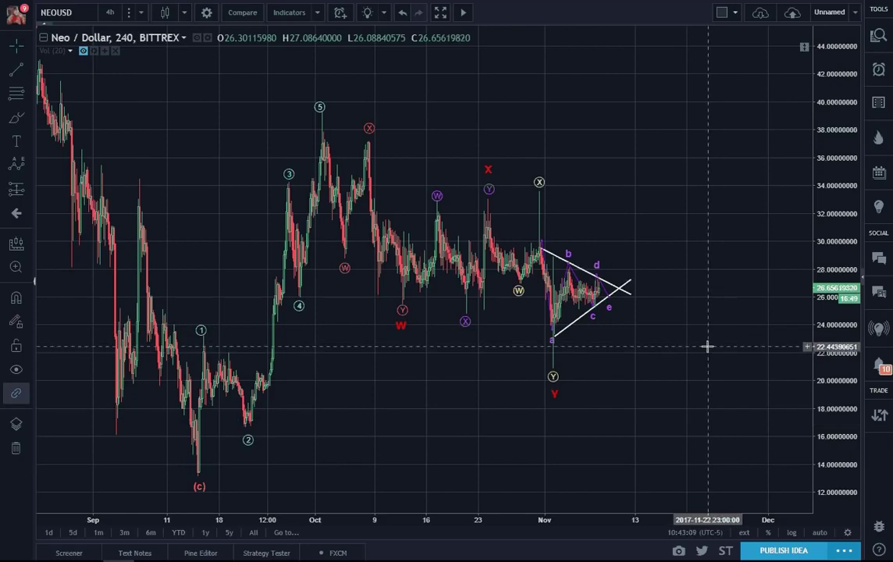
Step: Draw a descending trend line across the October highs, from about 38.3 on 1 October to about 27.2 on 19 November
{"action": "scroll", "coordinate": [706, 344], "scroll_direction": "down", "scroll_amount": 5}
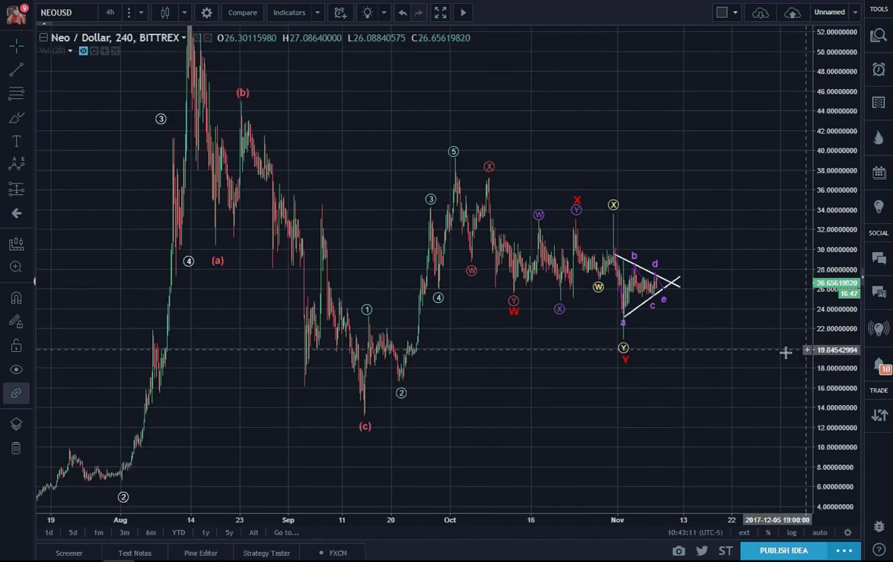
{"action": "left_click_drag", "start_coordinate": [718, 395], "coordinate": [663, 424]}
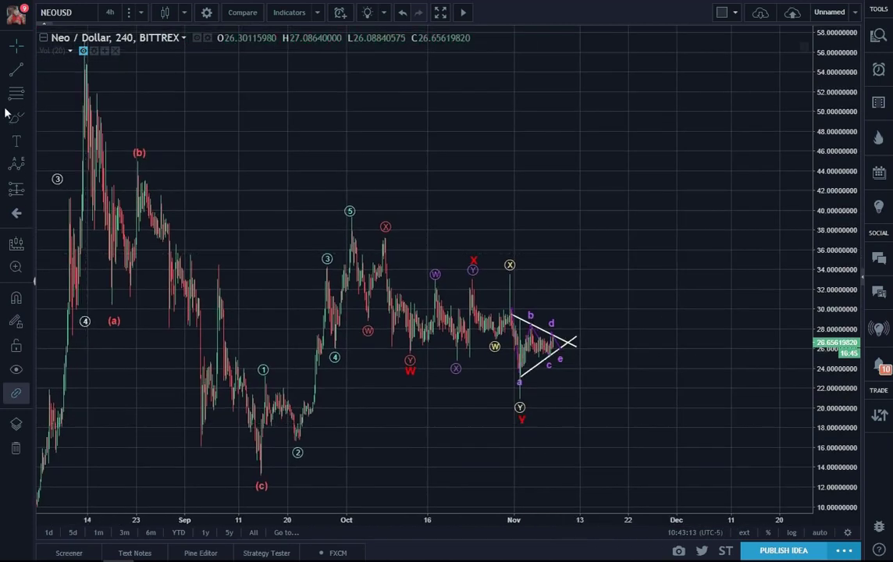
{"action": "left_click", "coordinate": [16, 71]}
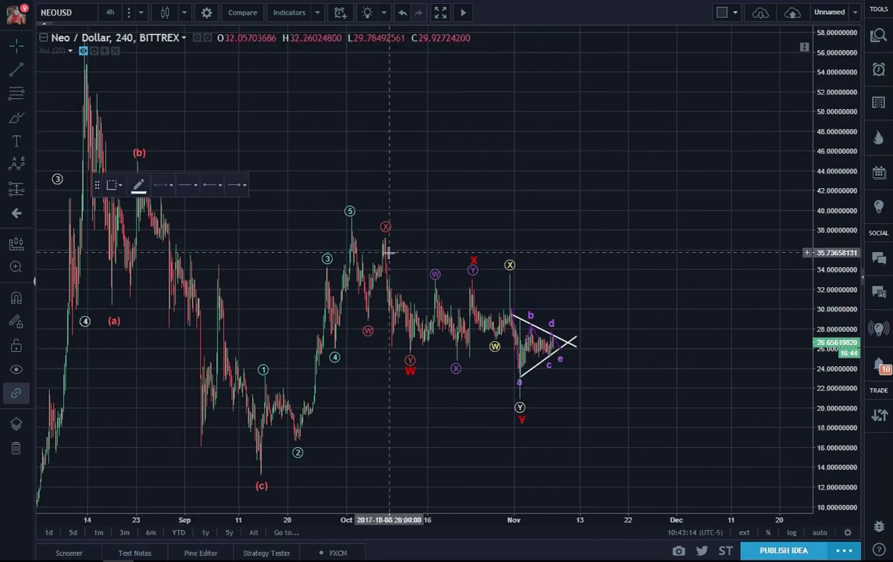
{"action": "left_click", "coordinate": [350, 226]}
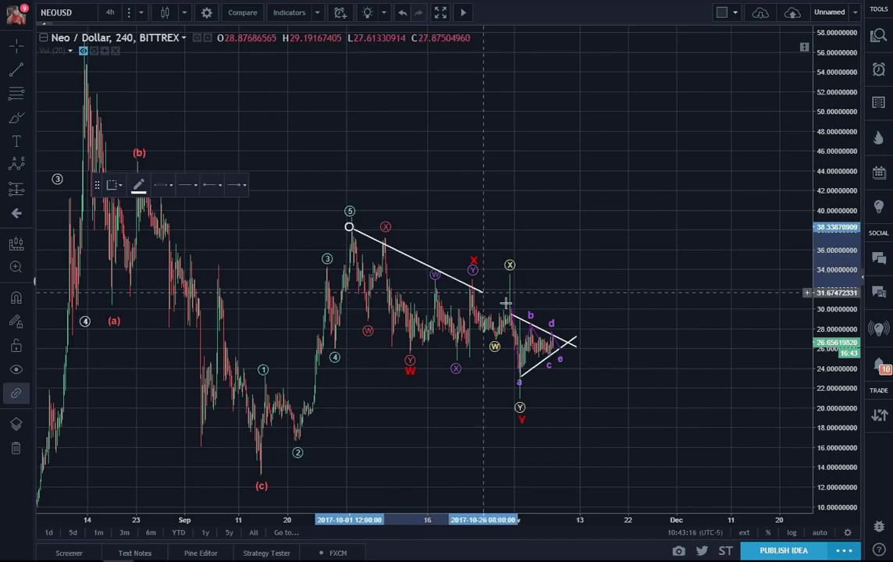
{"action": "left_click", "coordinate": [612, 337]}
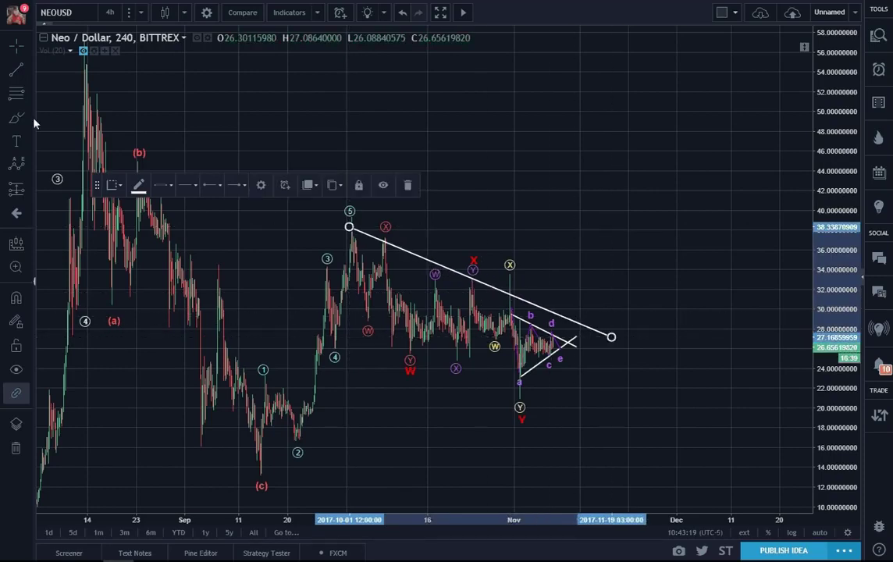
Step: Draw a descending trend line under the October lows, from about 27.6 on 29 September through the early-November low to 10 November
{"action": "left_click", "coordinate": [15, 71]}
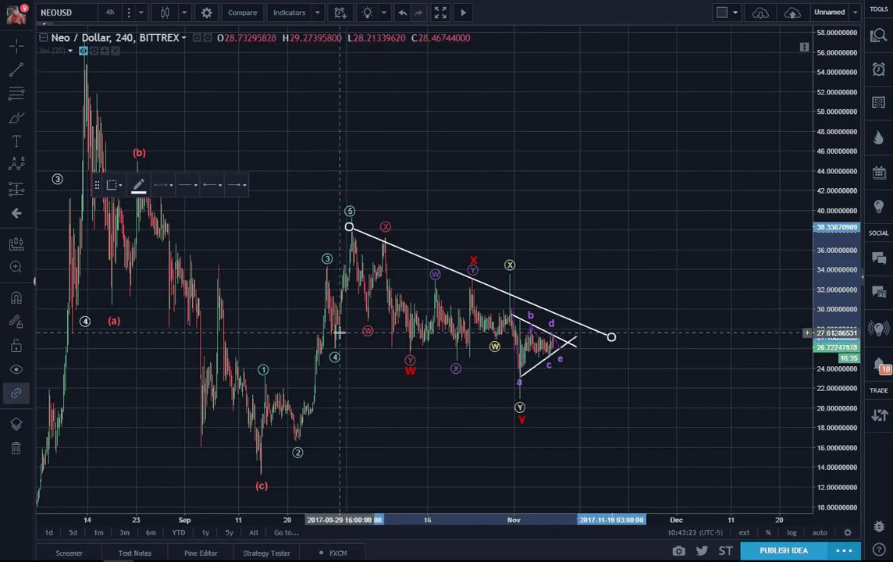
{"action": "left_click", "coordinate": [339, 334]}
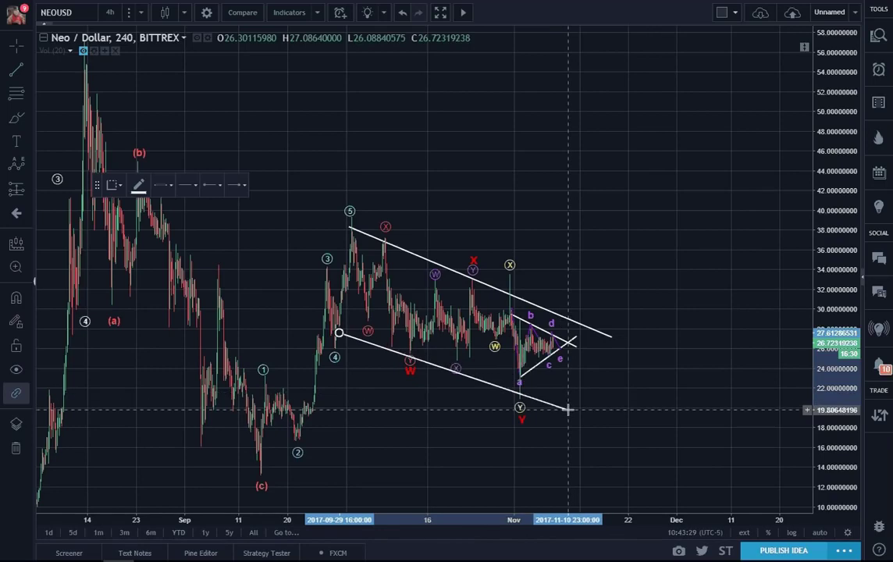
{"action": "left_click", "coordinate": [569, 414]}
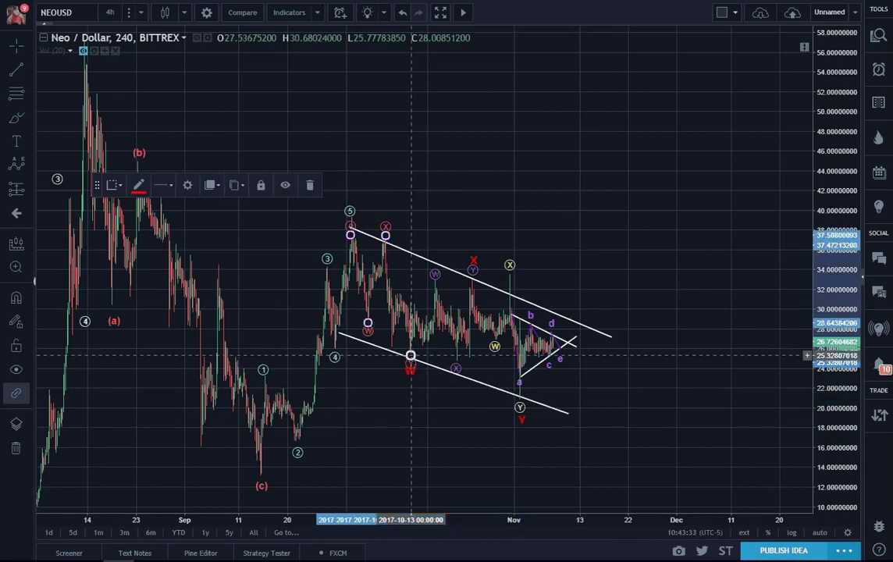
Step: Move point Y of the red double combo wave to about 26.1 on 13 October and nudge the red X label farther above the purple Y
{"action": "left_click", "coordinate": [410, 352]}
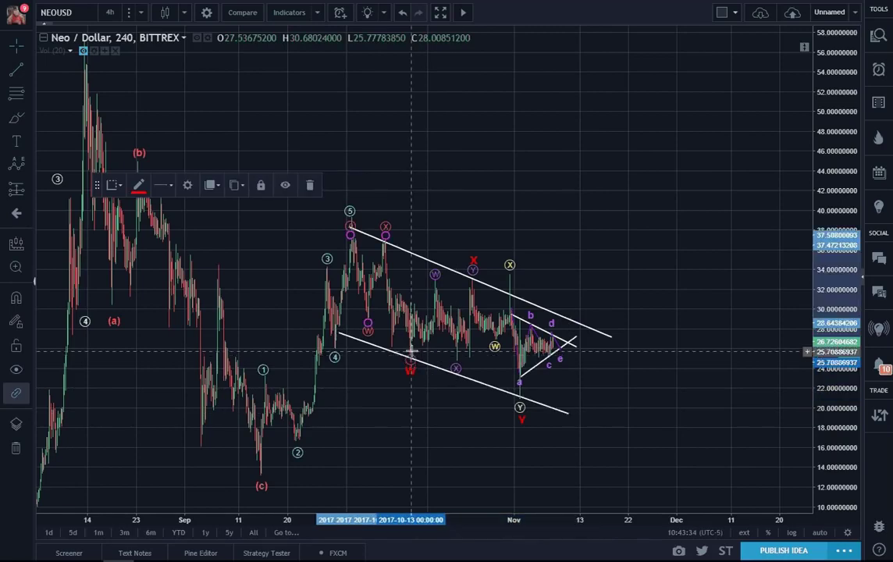
{"action": "left_click", "coordinate": [457, 366]}
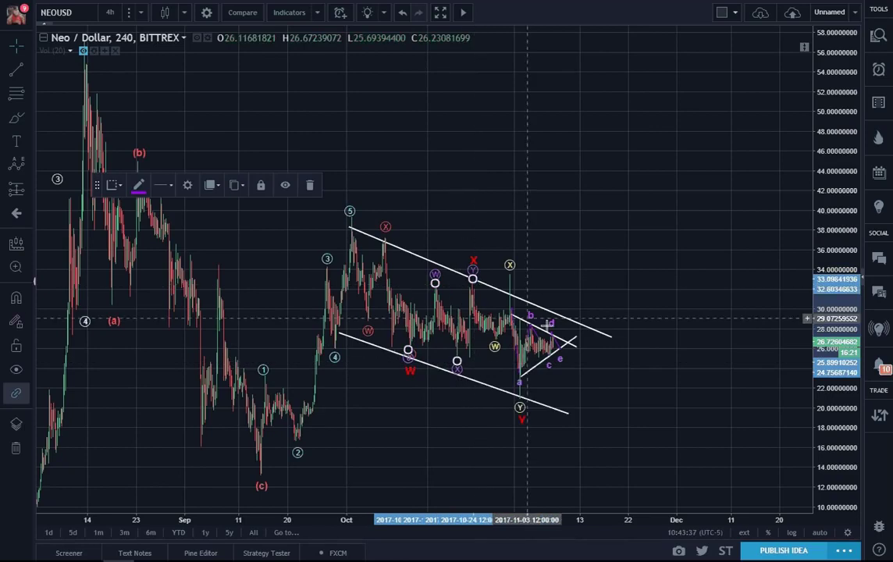
{"action": "left_click", "coordinate": [644, 273]}
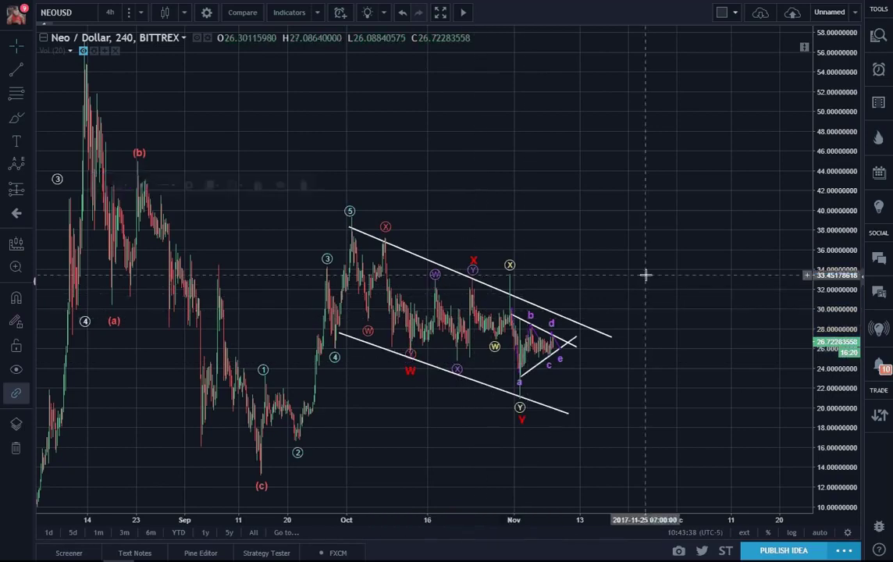
{"action": "left_click", "coordinate": [473, 261]}
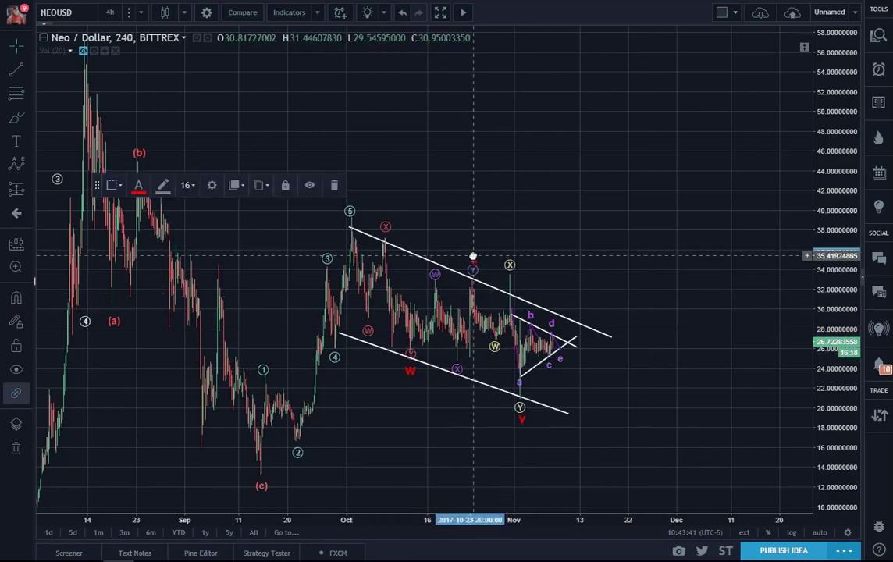
{"action": "left_click", "coordinate": [666, 303]}
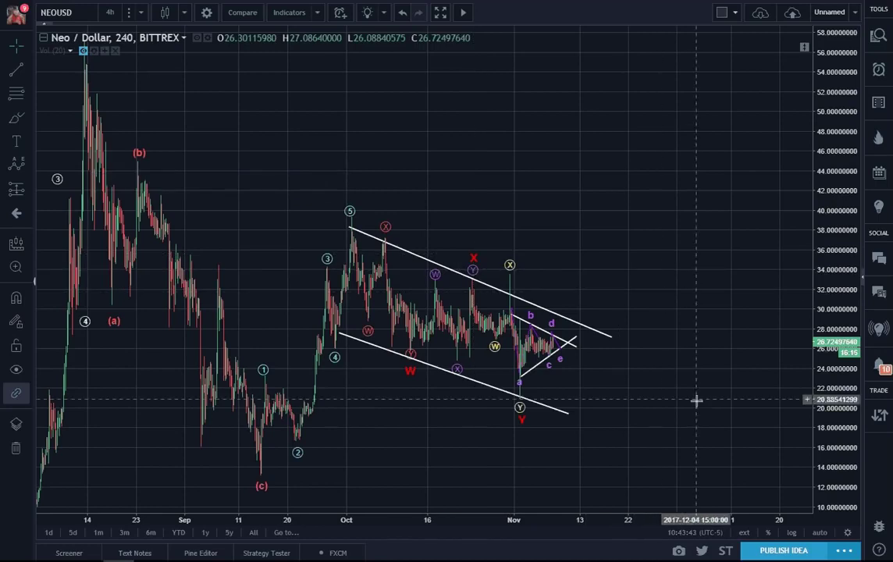
{"action": "left_click", "coordinate": [410, 348]}
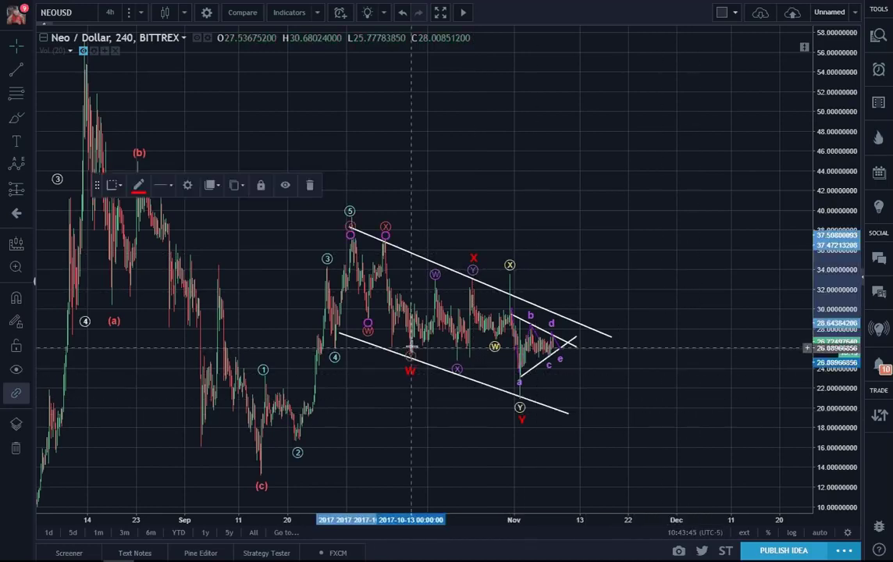
{"action": "left_click", "coordinate": [687, 422]}
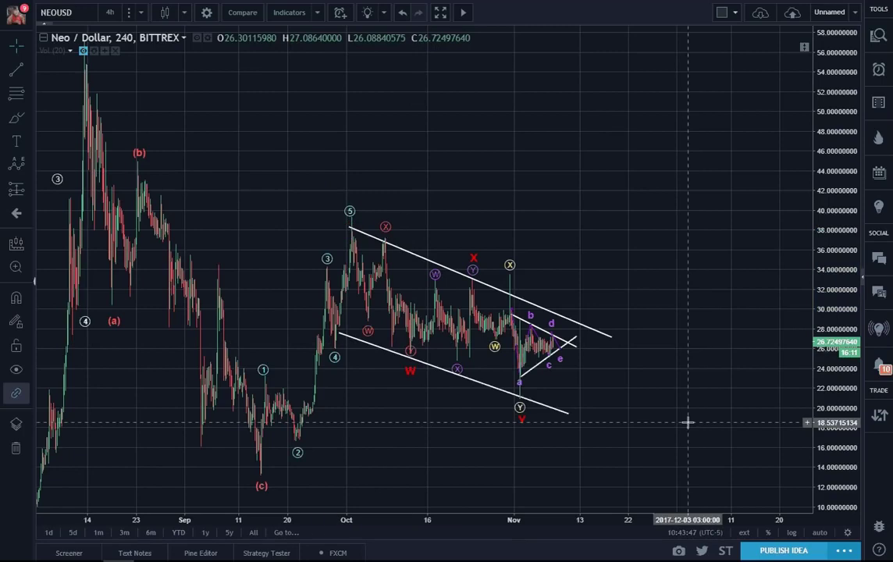
Step: Lower and extend the end of the lower channel line to about 18.8 on 13 November
{"action": "left_click", "coordinate": [566, 417]}
{"action": "left_click", "coordinate": [612, 421]}
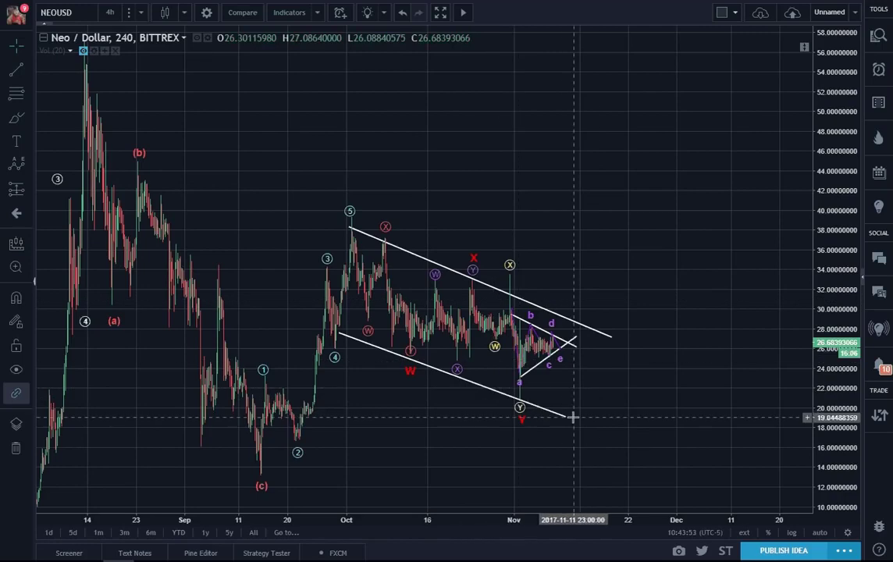
{"action": "left_click_drag", "start_coordinate": [565, 418], "coordinate": [577, 417]}
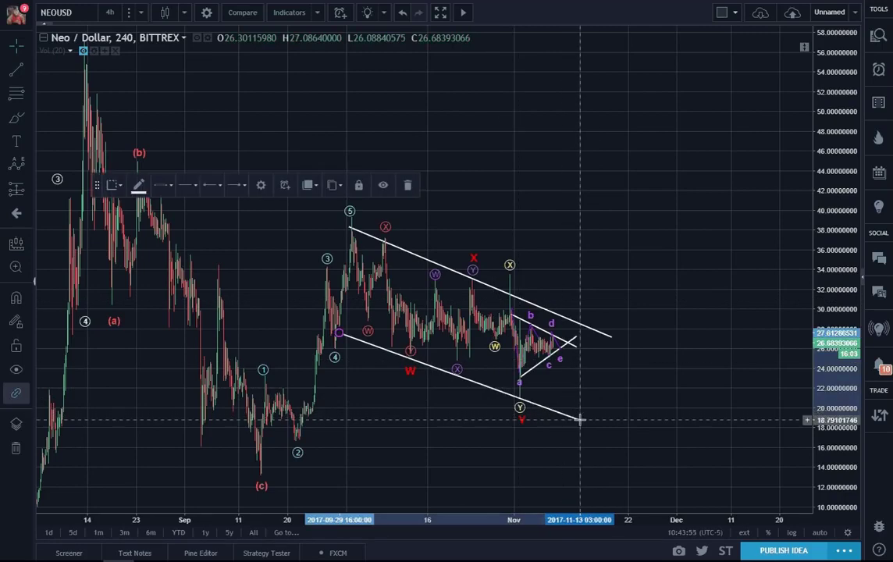
{"action": "left_click", "coordinate": [637, 426]}
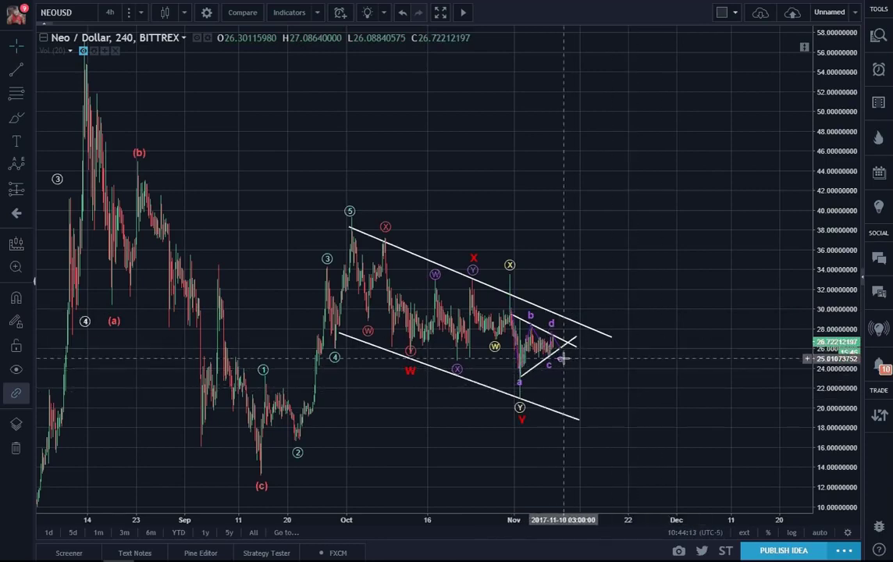
{"action": "left_click_drag", "start_coordinate": [710, 390], "coordinate": [686, 412]}
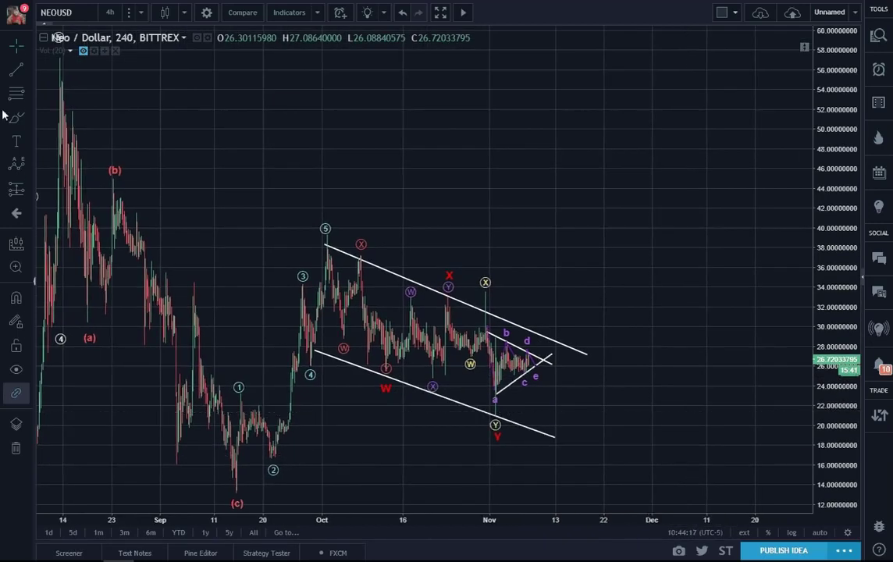
{"action": "left_click", "coordinate": [26, 167]}
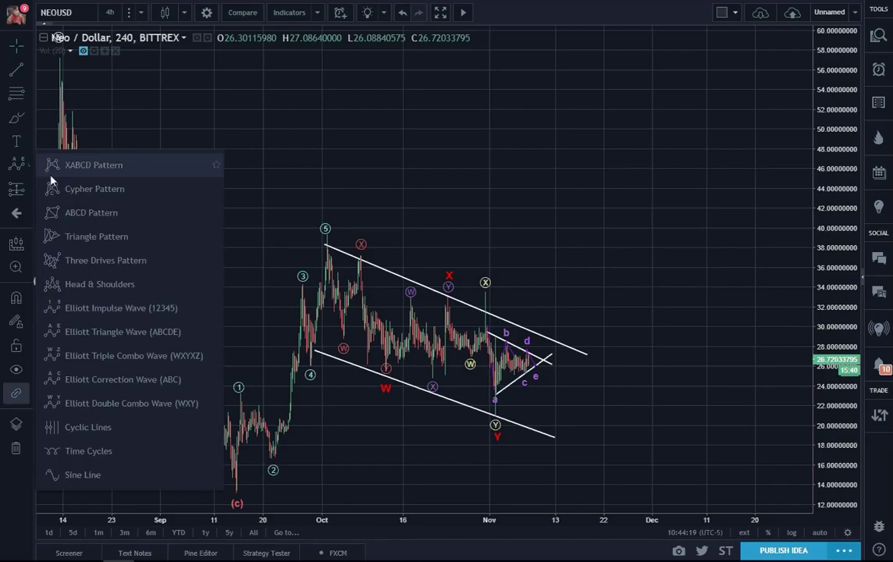
{"action": "left_click", "coordinate": [93, 309]}
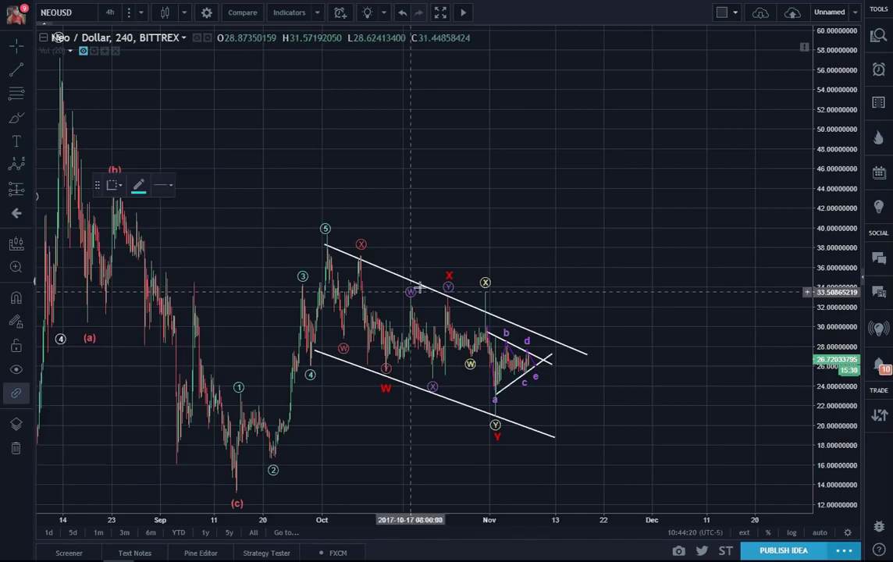
{"action": "left_click", "coordinate": [539, 365]}
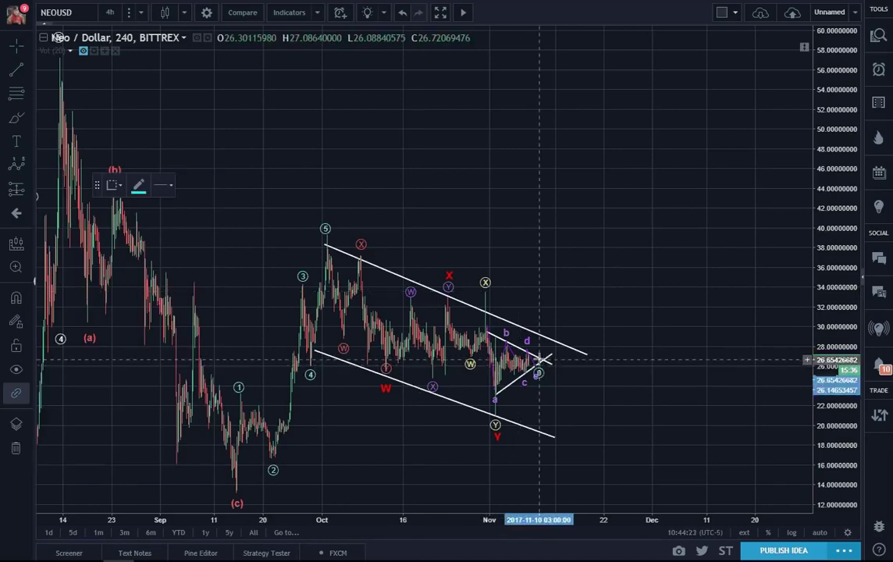
{"action": "left_click", "coordinate": [560, 295]}
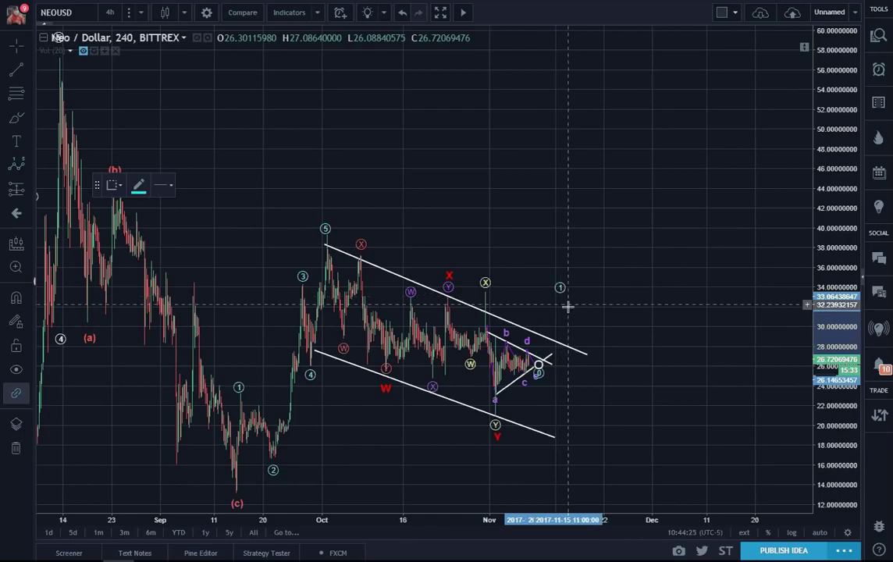
{"action": "left_click", "coordinate": [576, 344]}
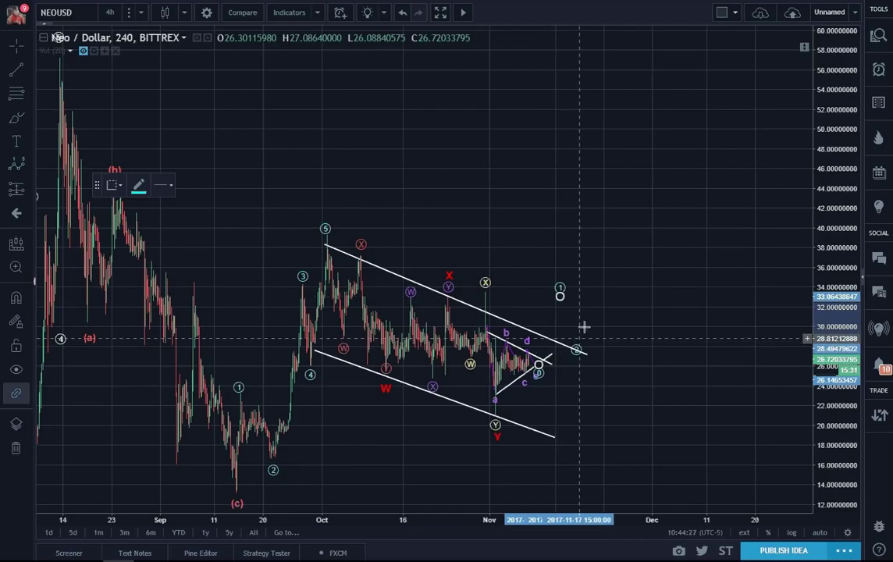
{"action": "left_click", "coordinate": [629, 197]}
{"action": "left_click", "coordinate": [644, 235]}
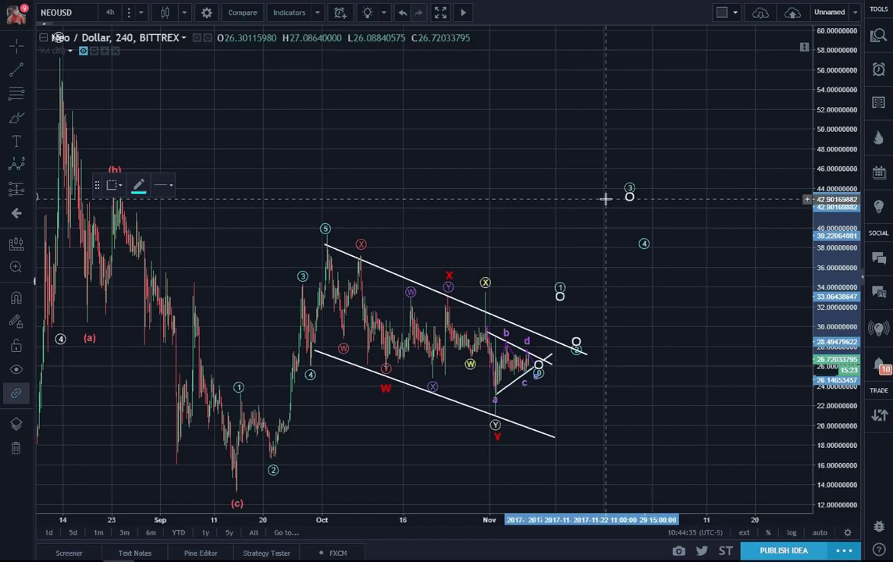
{"action": "key", "text": "Escape"}
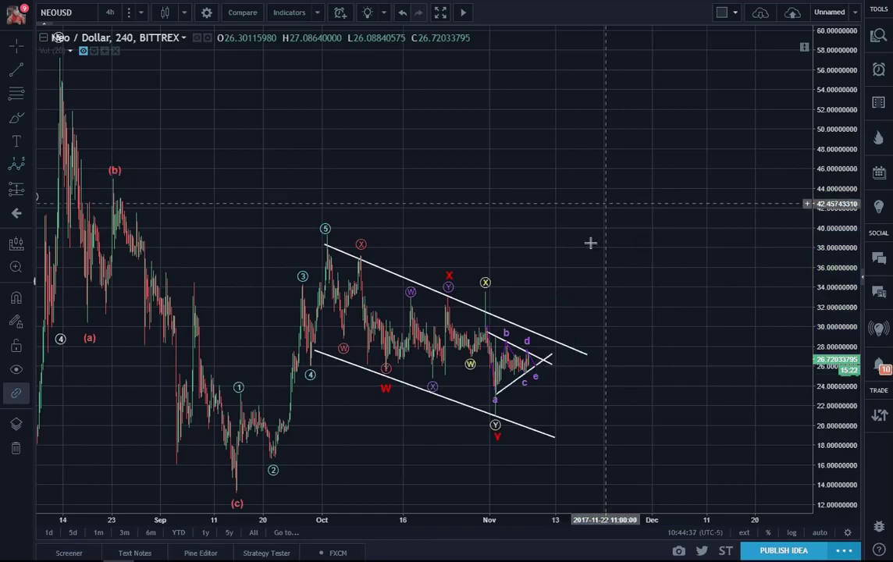
{"action": "left_click", "coordinate": [16, 165]}
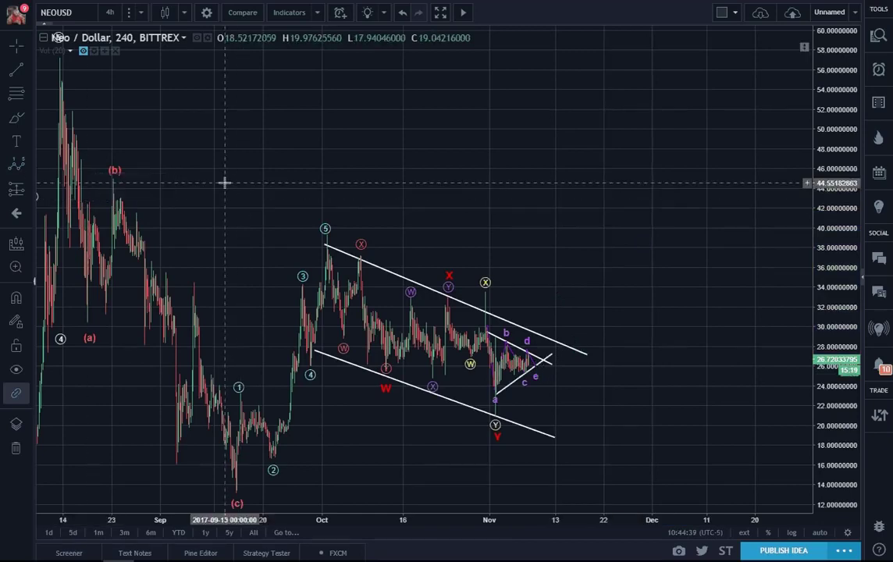
{"action": "left_click_drag", "start_coordinate": [237, 184], "coordinate": [349, 191]}
{"action": "left_click_drag", "start_coordinate": [820, 231], "coordinate": [750, 267]}
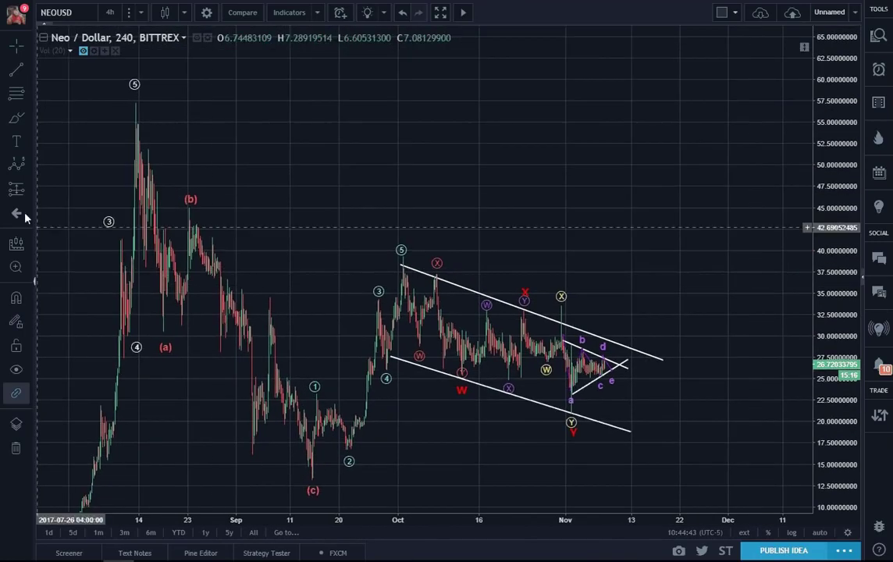
Step: Draw a projected impulse wave from about 26.2 on 9 November through 39.4, 34.0, 51.0 and 45.1 to about 61.2 on 4 December
{"action": "left_click", "coordinate": [16, 167]}
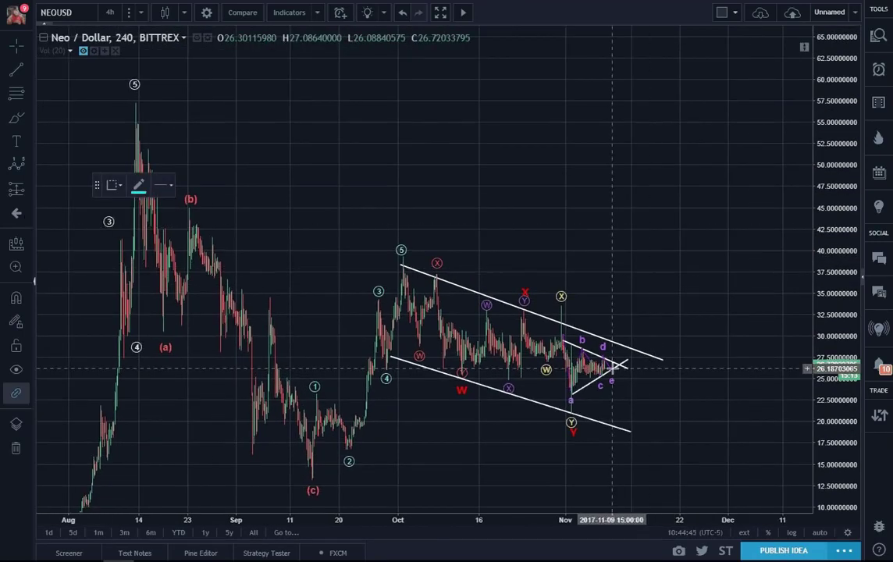
{"action": "left_click", "coordinate": [655, 251]}
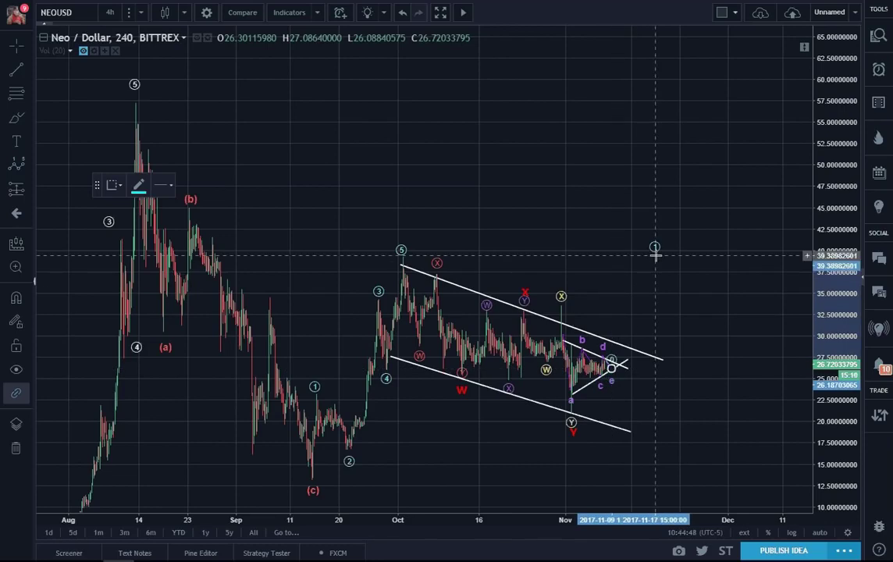
{"action": "left_click", "coordinate": [667, 302]}
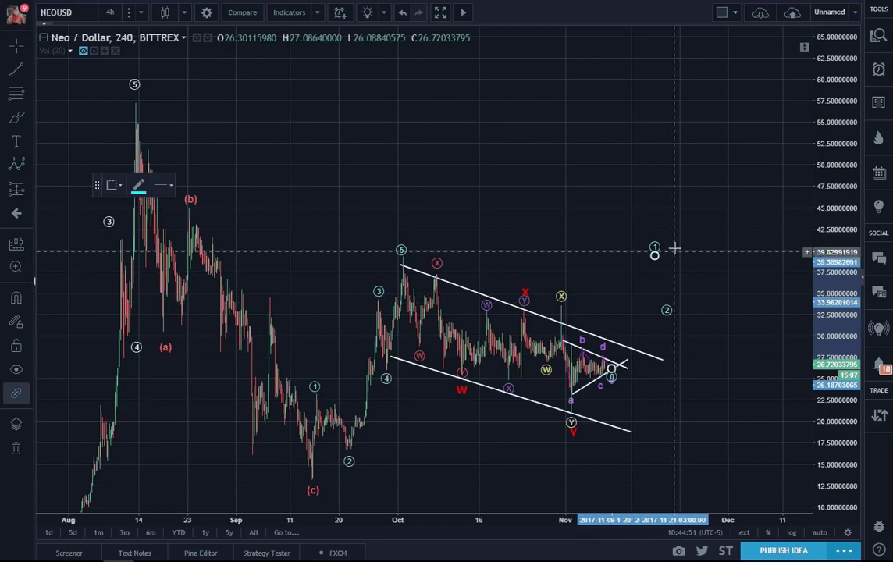
{"action": "left_click", "coordinate": [701, 155]}
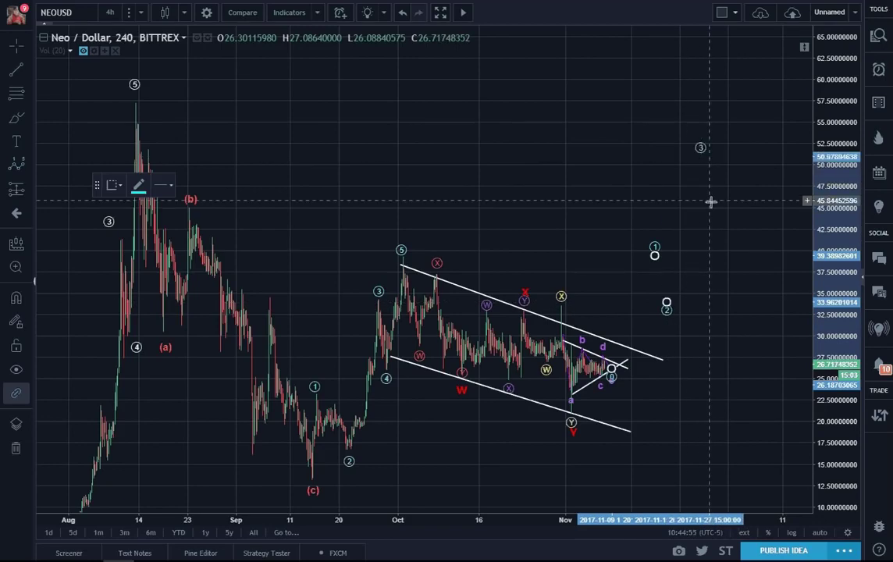
{"action": "left_click", "coordinate": [712, 208]}
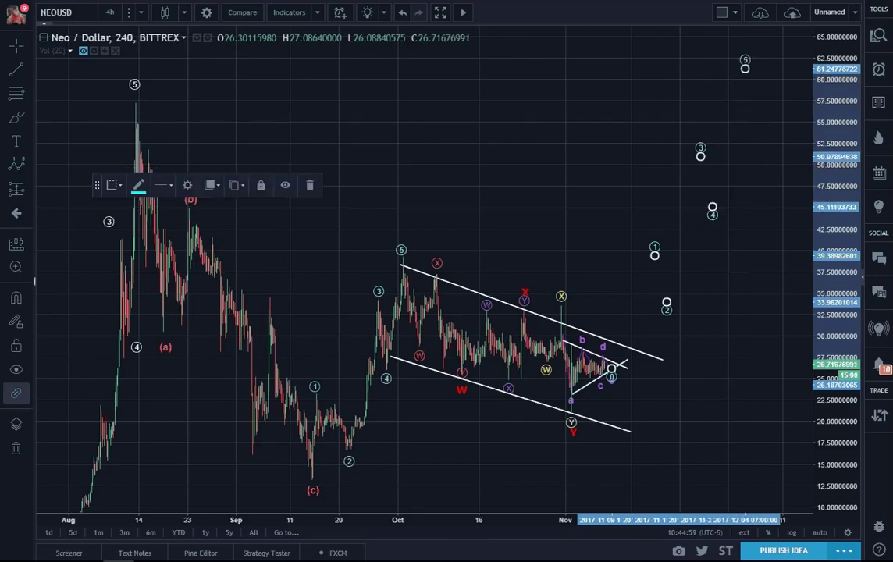
{"action": "left_click", "coordinate": [744, 61]}
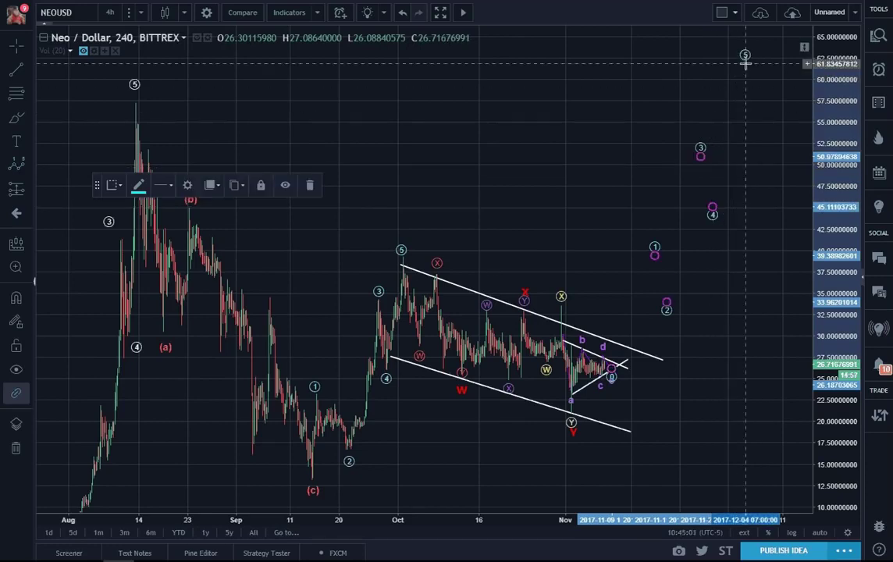
Step: Turn on Show Wave for the projected impulse so connecting lines join its points
{"action": "double_click", "coordinate": [701, 159]}
{"action": "left_click", "coordinate": [341, 309]}
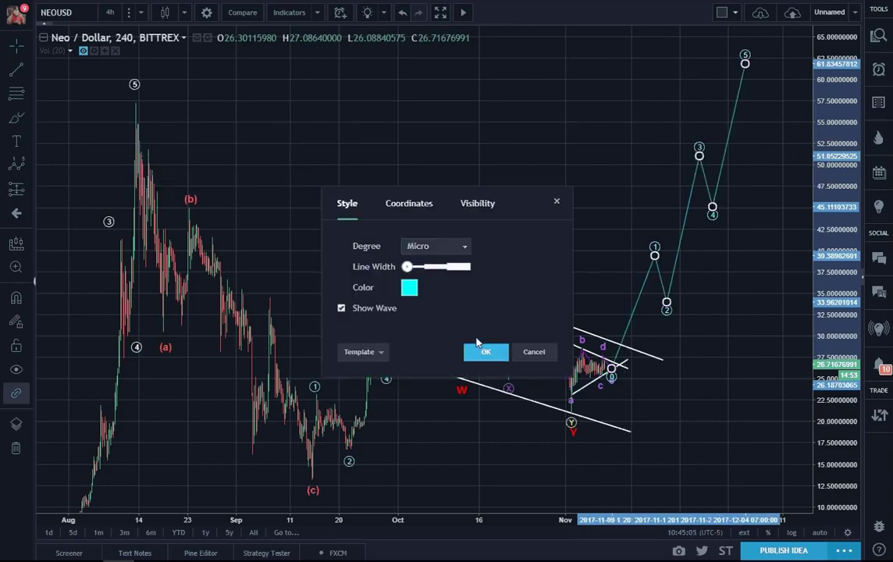
{"action": "left_click", "coordinate": [481, 351]}
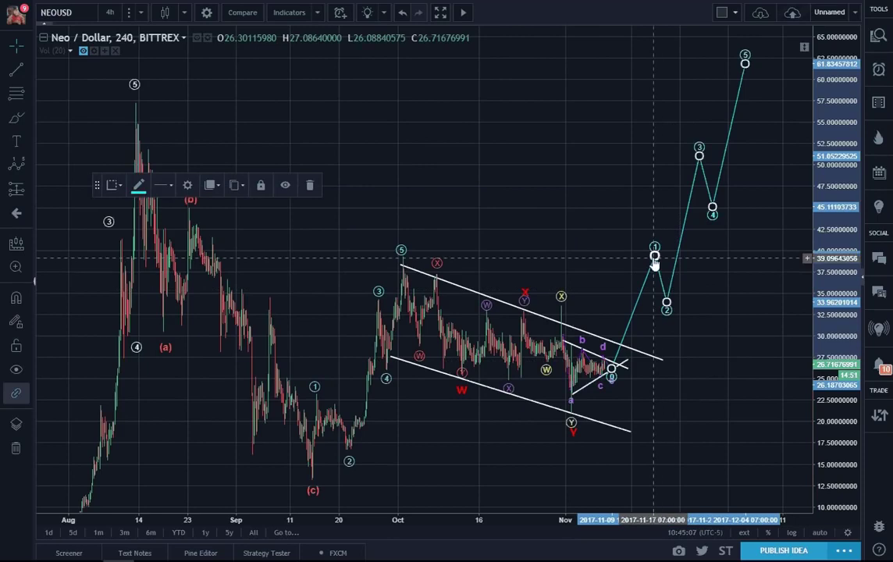
Step: Adjust the projected impulse: point 1 to about 39.1, point 3 to about 51.9, point 4 to about 45.0, and point 5 slightly later and higher
{"action": "left_click_drag", "start_coordinate": [649, 258], "coordinate": [646, 258]}
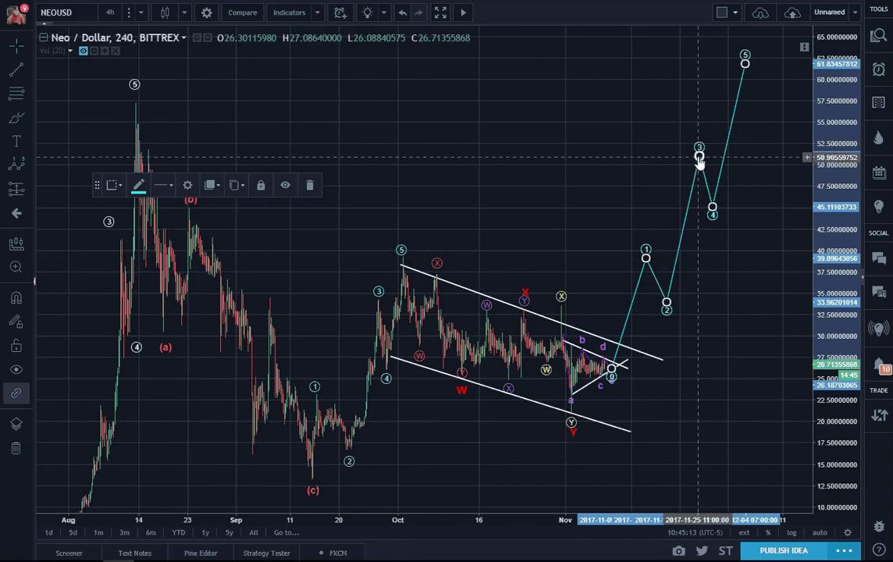
{"action": "left_click_drag", "start_coordinate": [699, 155], "coordinate": [697, 149]}
{"action": "left_click_drag", "start_coordinate": [712, 207], "coordinate": [717, 208]}
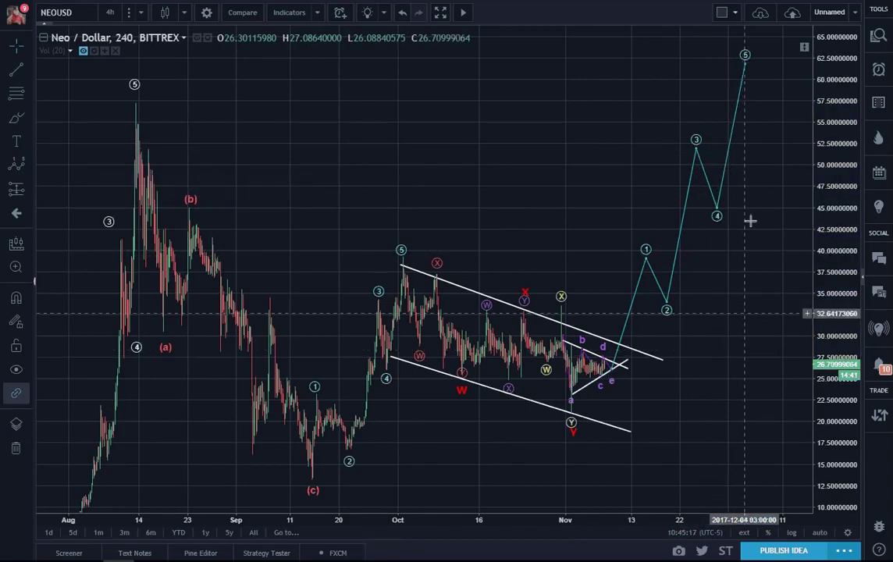
{"action": "mouse_move", "coordinate": [745, 64]}
{"action": "left_mouse_down"}
{"action": "mouse_move", "coordinate": [745, 72]}
{"action": "mouse_move", "coordinate": [752, 58]}
{"action": "left_mouse_up"}
{"action": "left_click", "coordinate": [764, 154]}
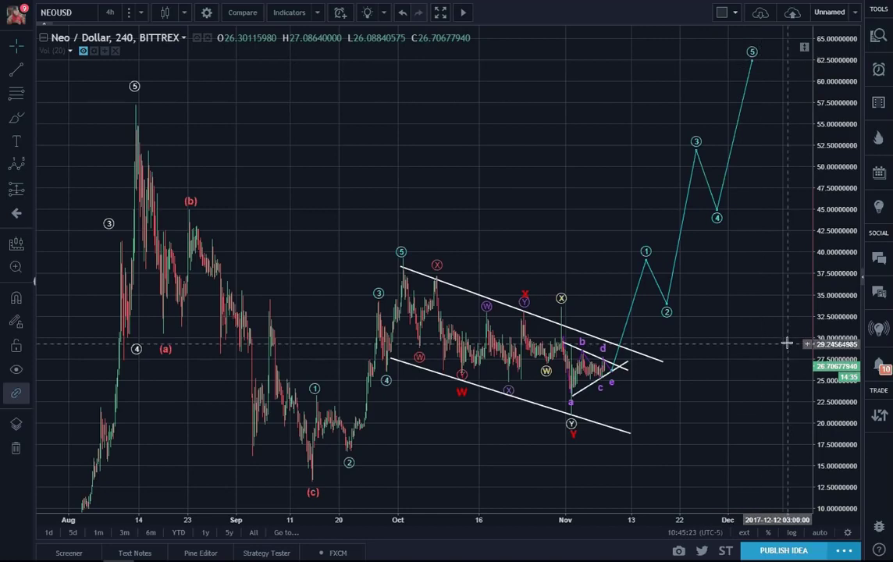
Step: Lower point 5 of the projected impulse to about 60.6
{"action": "left_click_drag", "start_coordinate": [753, 410], "coordinate": [718, 408]}
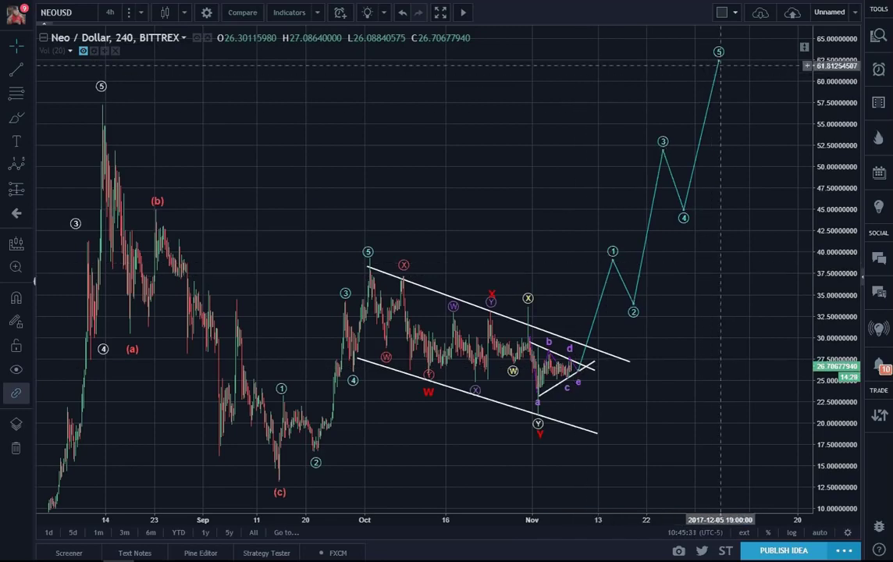
{"action": "left_click_drag", "start_coordinate": [719, 69], "coordinate": [716, 75]}
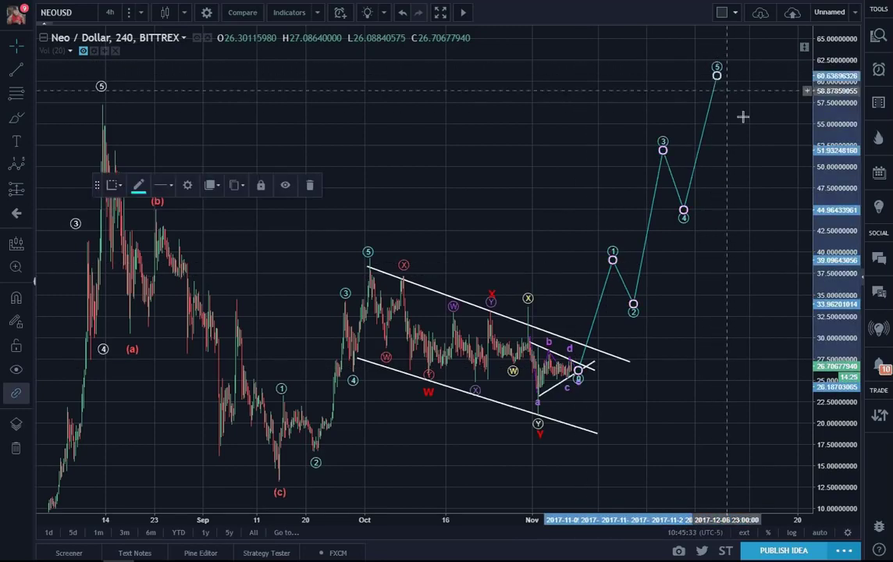
{"action": "left_click", "coordinate": [761, 212]}
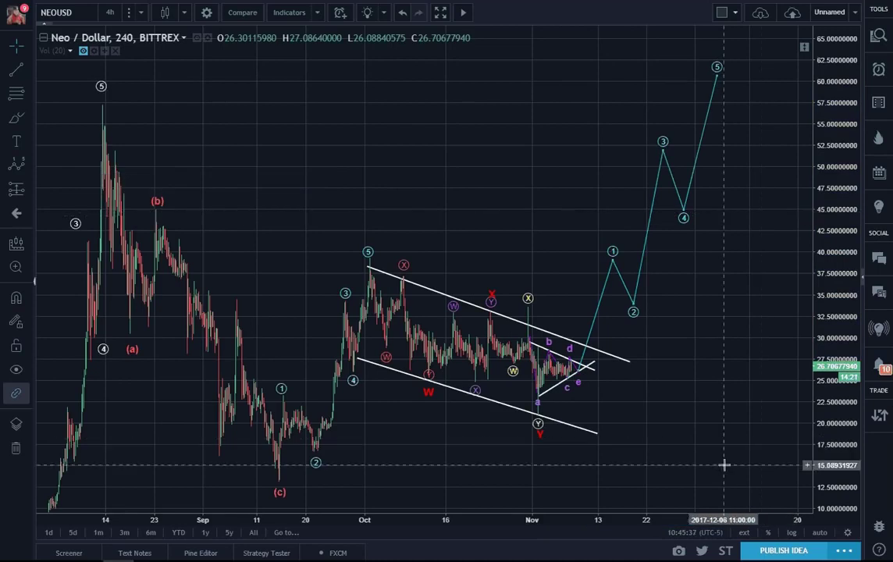
Step: Add a white text label reading "Mid Term Target $60.47" beside point 5 of the projected impulse
{"action": "left_click_drag", "start_coordinate": [724, 465], "coordinate": [719, 441]}
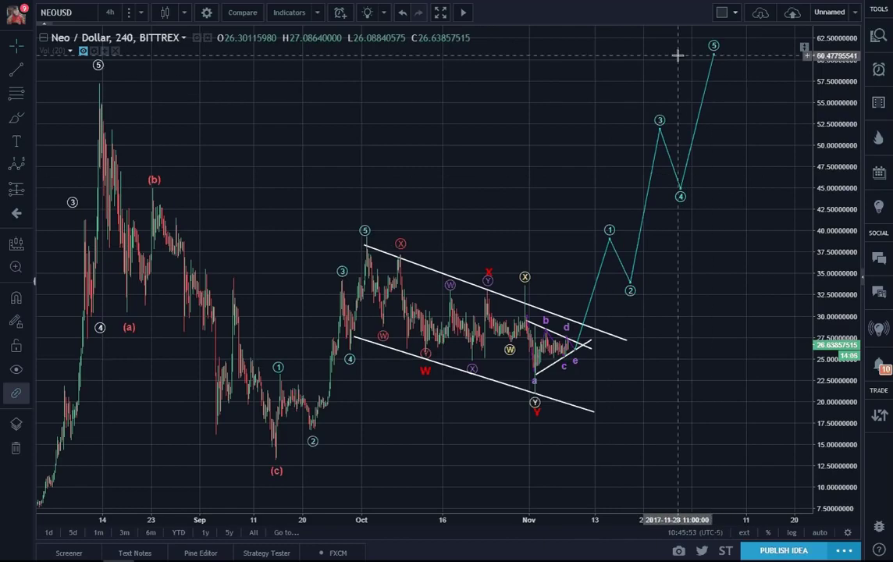
{"action": "left_click", "coordinate": [17, 142]}
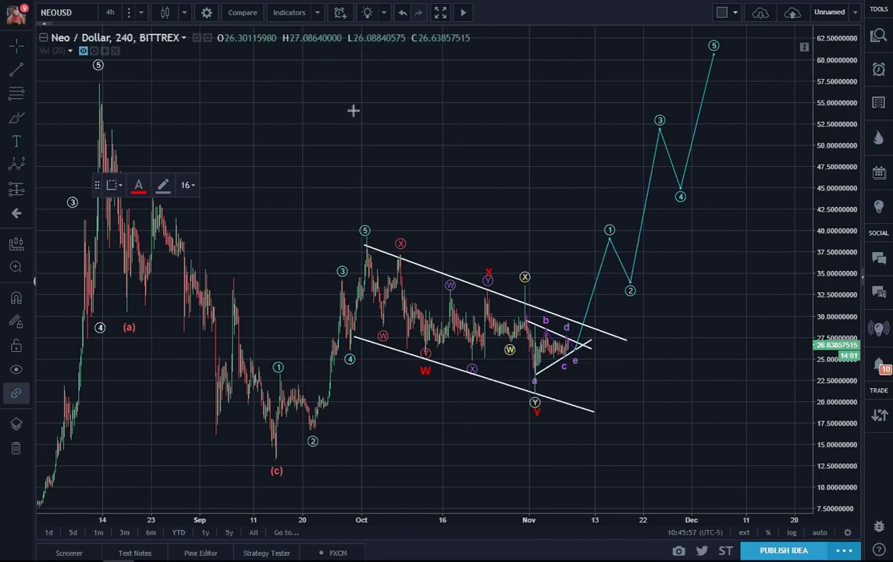
{"action": "left_click", "coordinate": [567, 57]}
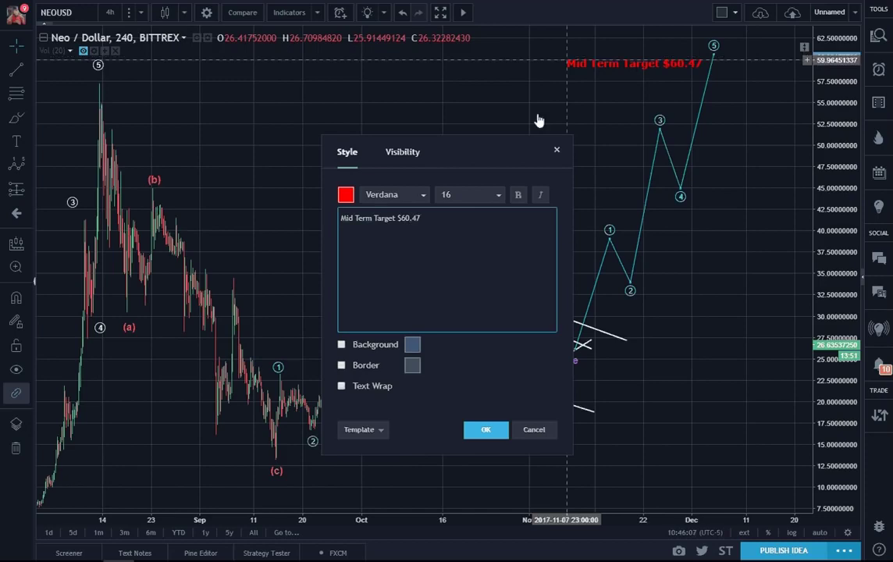
{"action": "left_click", "coordinate": [346, 195]}
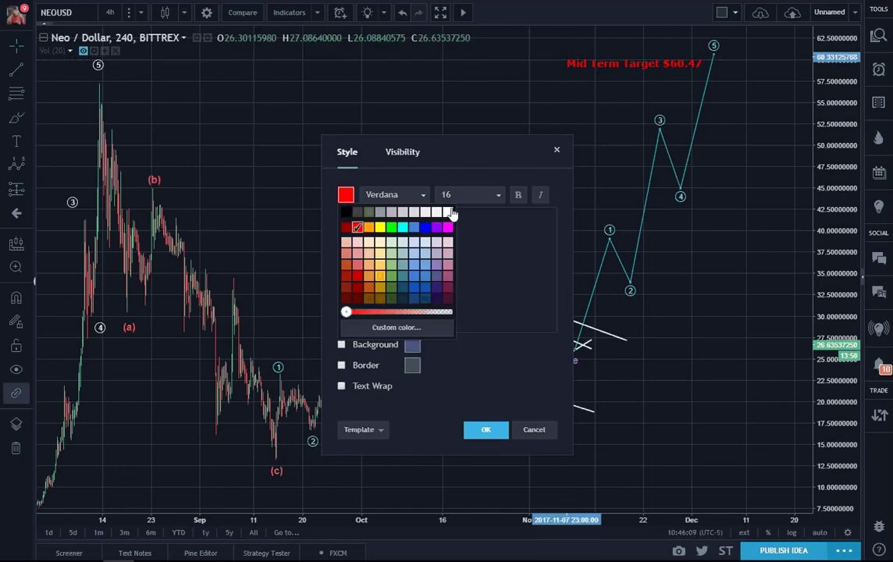
{"action": "left_click", "coordinate": [448, 212]}
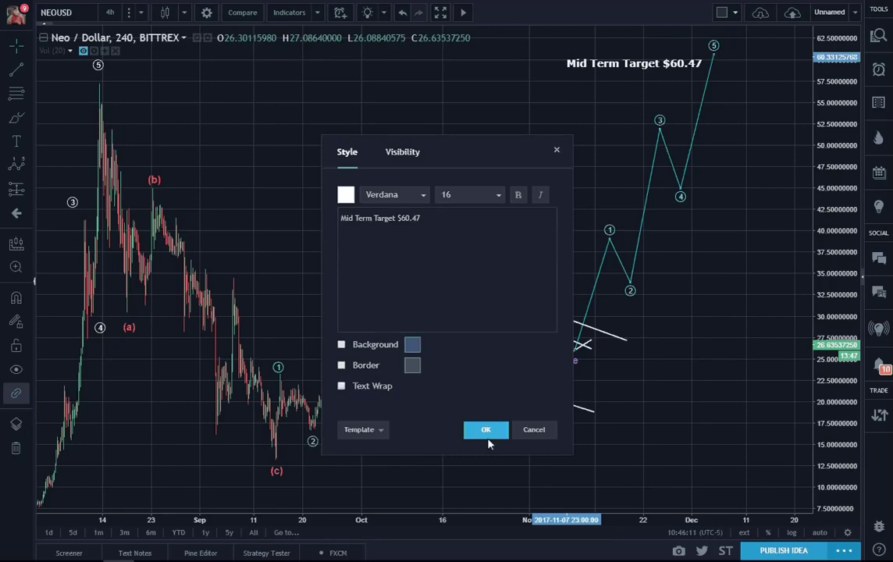
{"action": "left_click", "coordinate": [486, 430]}
{"action": "left_click_drag", "start_coordinate": [634, 65], "coordinate": [624, 52]}
{"action": "left_click", "coordinate": [749, 250]}
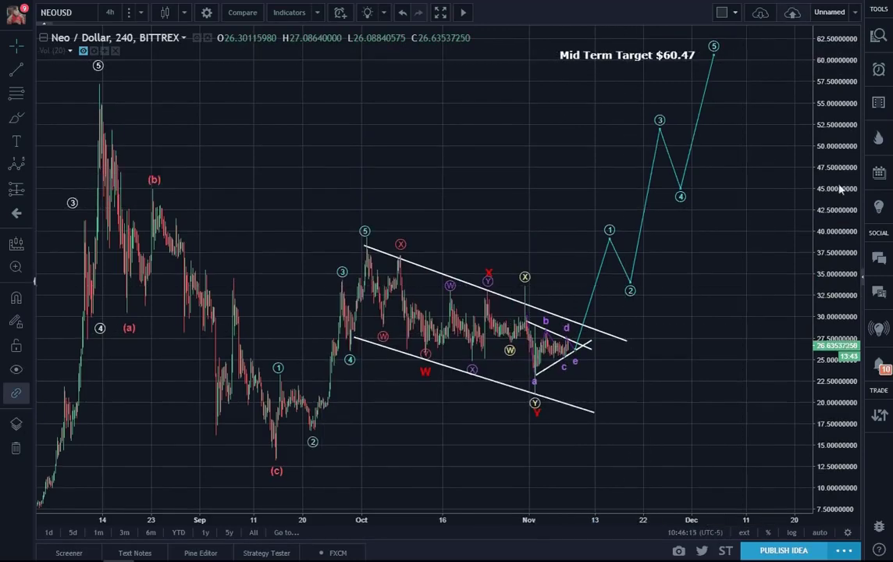
Step: Nudge the red X label farther above the purple Y and the red Y label farther below the yellow Y
{"action": "left_click_drag", "start_coordinate": [841, 189], "coordinate": [840, 210]}
{"action": "left_click_drag", "start_coordinate": [785, 305], "coordinate": [813, 303]}
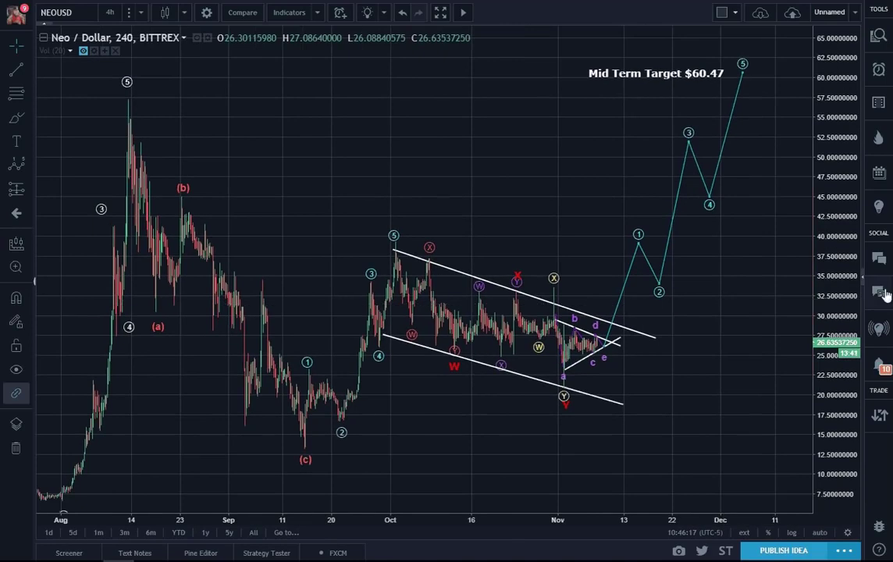
{"action": "left_click", "coordinate": [517, 271]}
{"action": "left_click", "coordinate": [637, 404]}
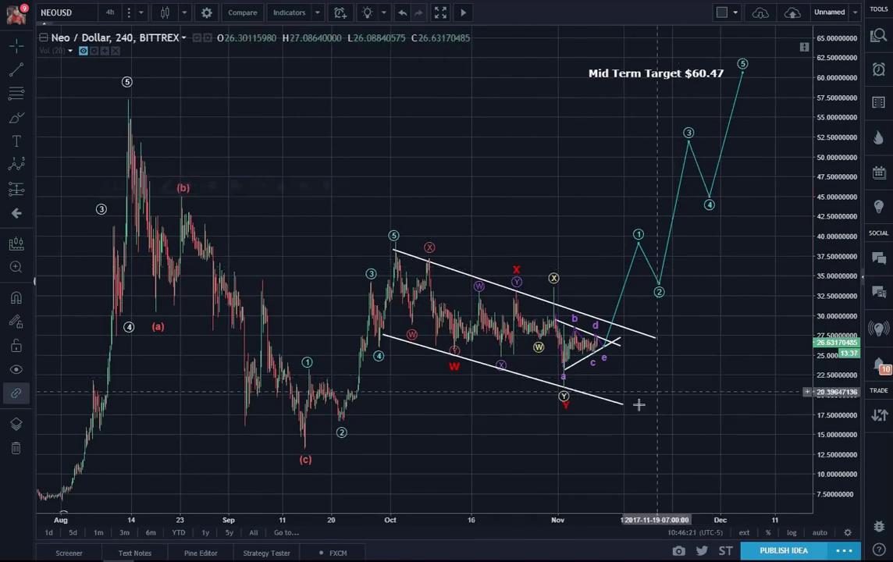
{"action": "left_click_drag", "start_coordinate": [566, 405], "coordinate": [562, 408]}
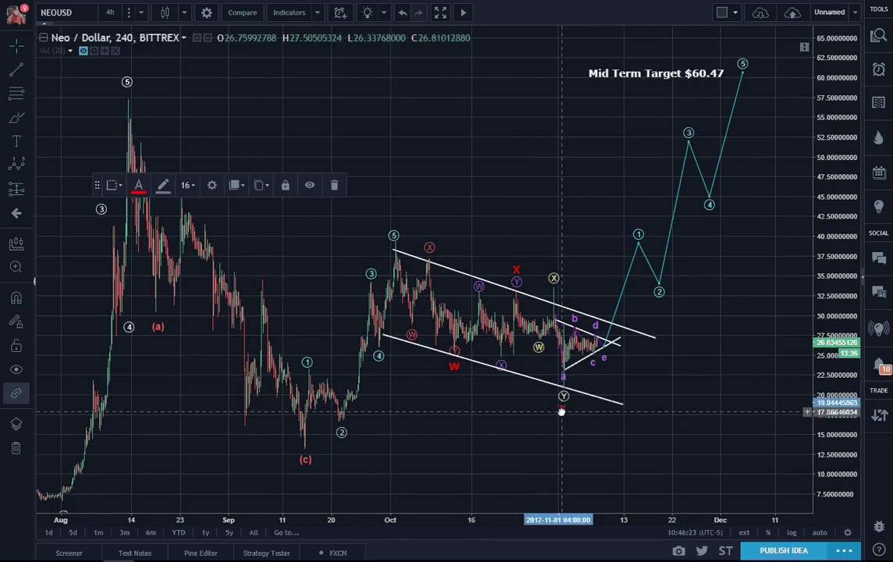
{"action": "left_click", "coordinate": [707, 410]}
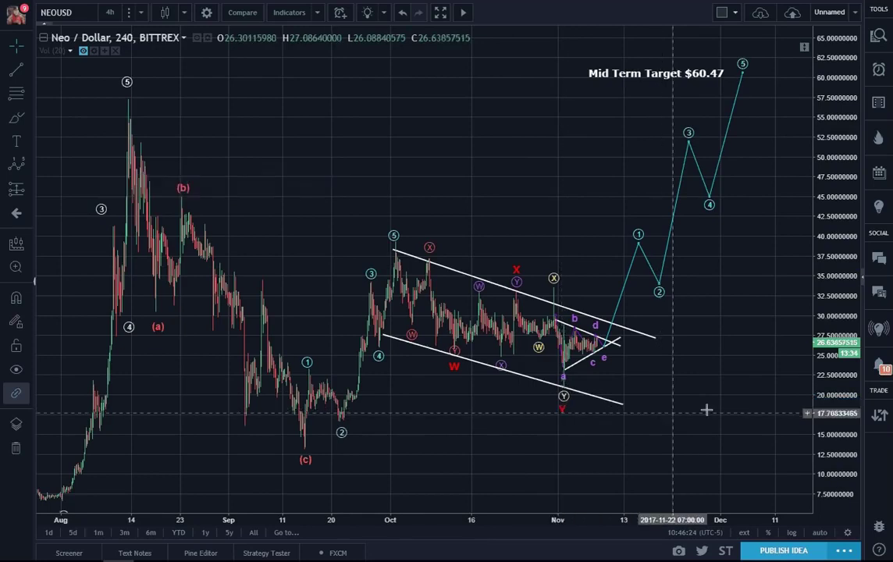
Step: Nudge point 2 of the turquoise September impulse wave slightly closer to its price low
{"action": "left_click", "coordinate": [500, 362]}
{"action": "left_click", "coordinate": [698, 390]}
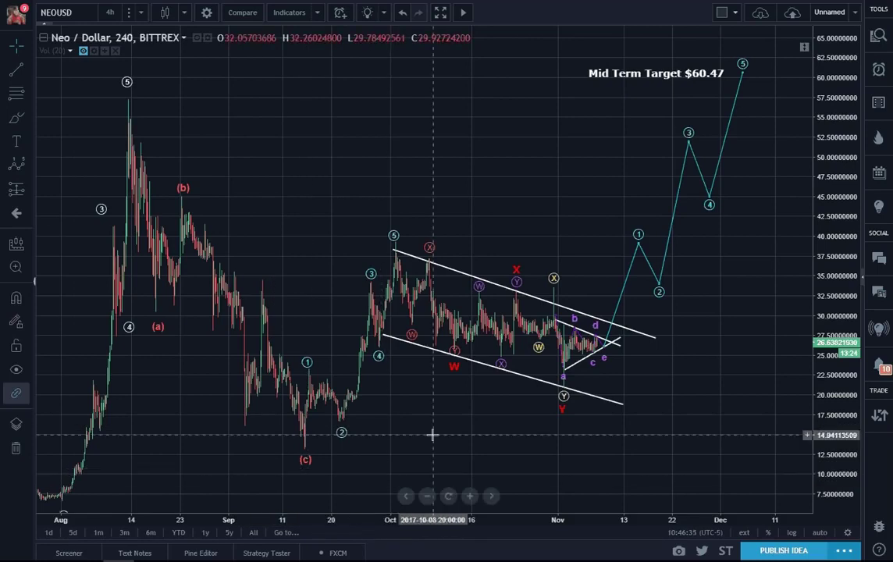
{"action": "left_click", "coordinate": [342, 434]}
{"action": "left_click", "coordinate": [415, 427]}
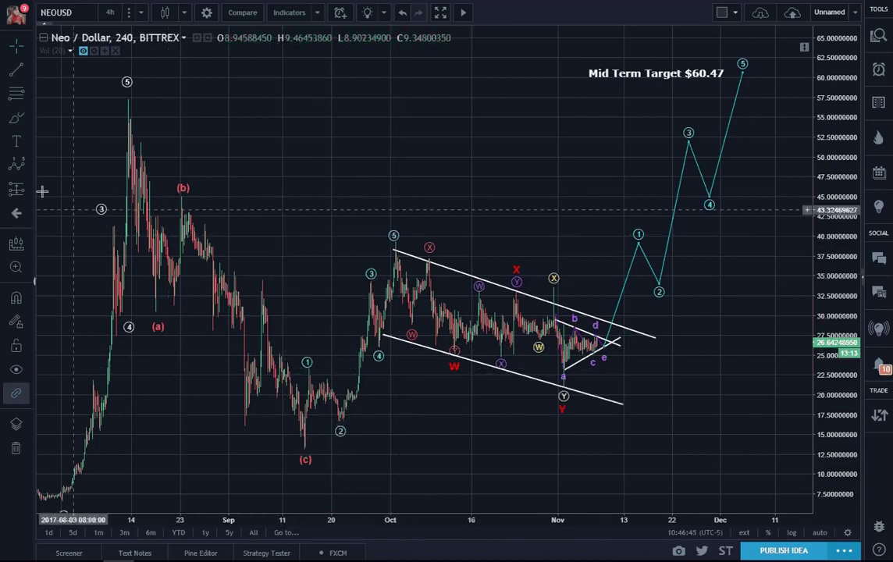
Step: Add a white text label "1" above the turquoise circled 5 at the early-October high
{"action": "left_click", "coordinate": [16, 142]}
{"action": "left_click", "coordinate": [370, 199]}
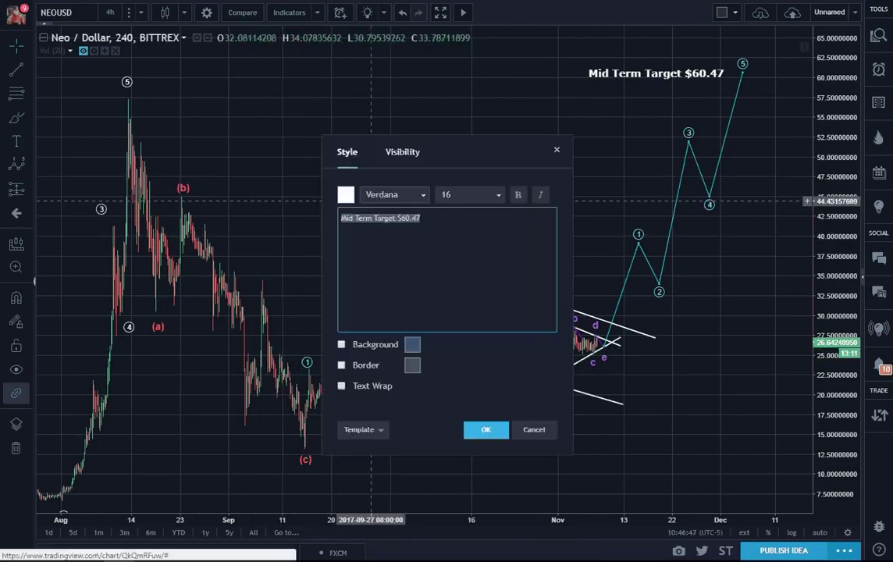
{"action": "type", "text": "1"}
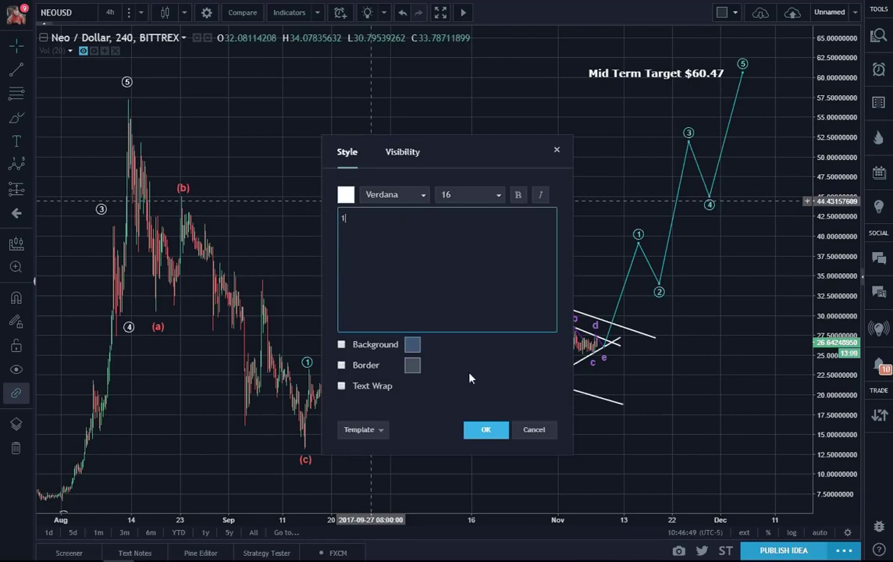
{"action": "left_click", "coordinate": [482, 429]}
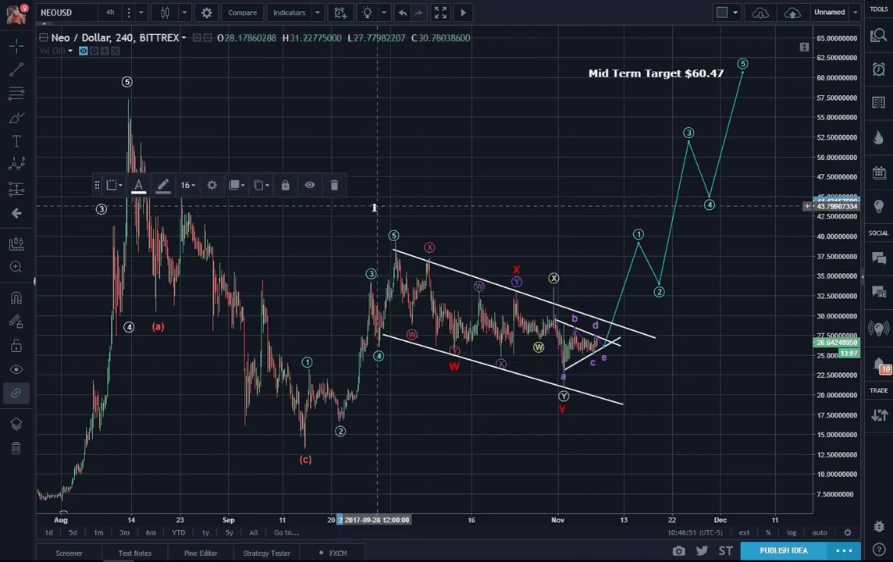
{"action": "mouse_move", "coordinate": [374, 207]}
{"action": "left_mouse_down"}
{"action": "mouse_move", "coordinate": [390, 181]}
{"action": "mouse_move", "coordinate": [387, 209]}
{"action": "left_mouse_up"}
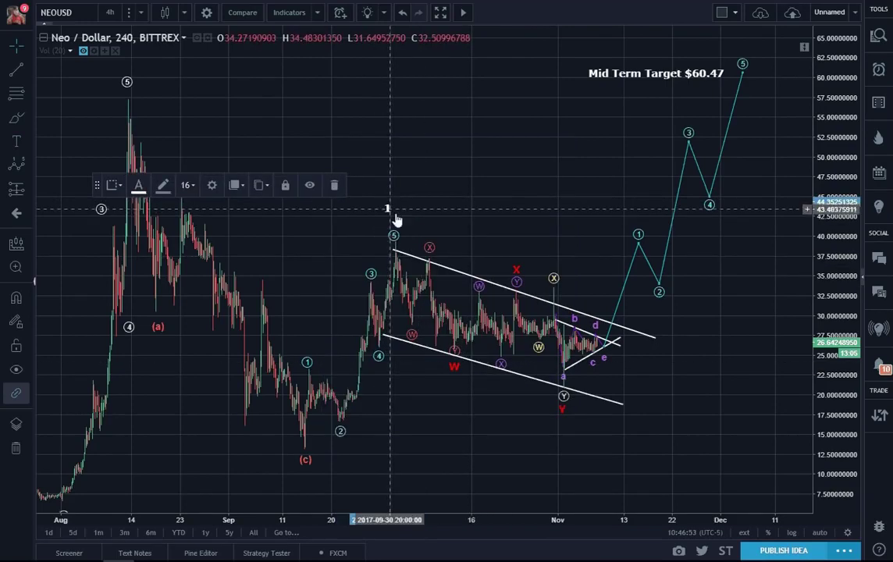
{"action": "left_click", "coordinate": [439, 420]}
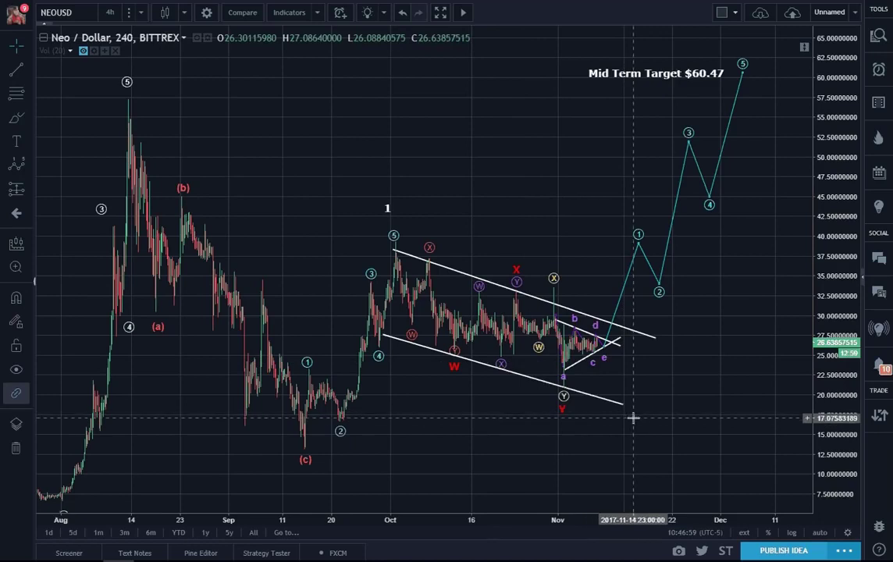
Step: Duplicate the white 1 label, place the copy below the red Y at the early-November low, and change its text to "2"
{"action": "left_click", "coordinate": [608, 354]}
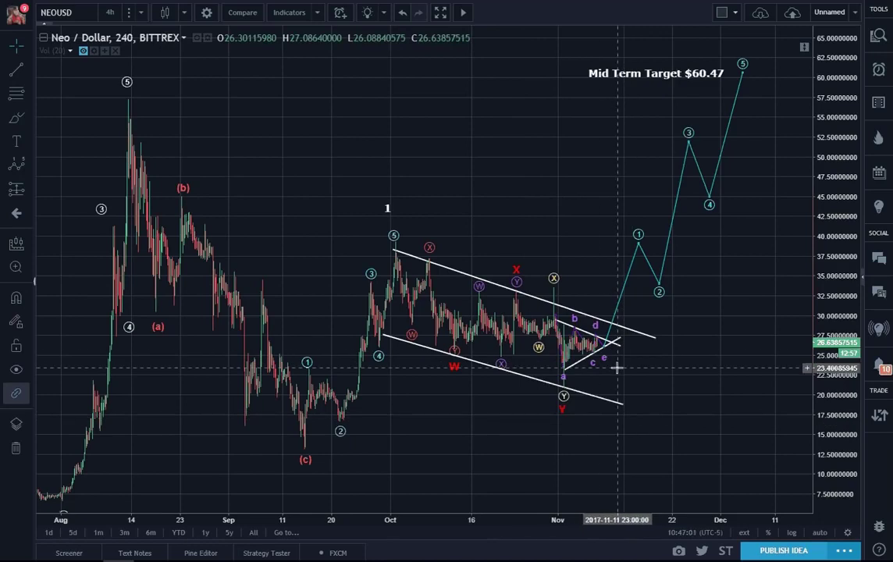
{"action": "left_click", "coordinate": [390, 210]}
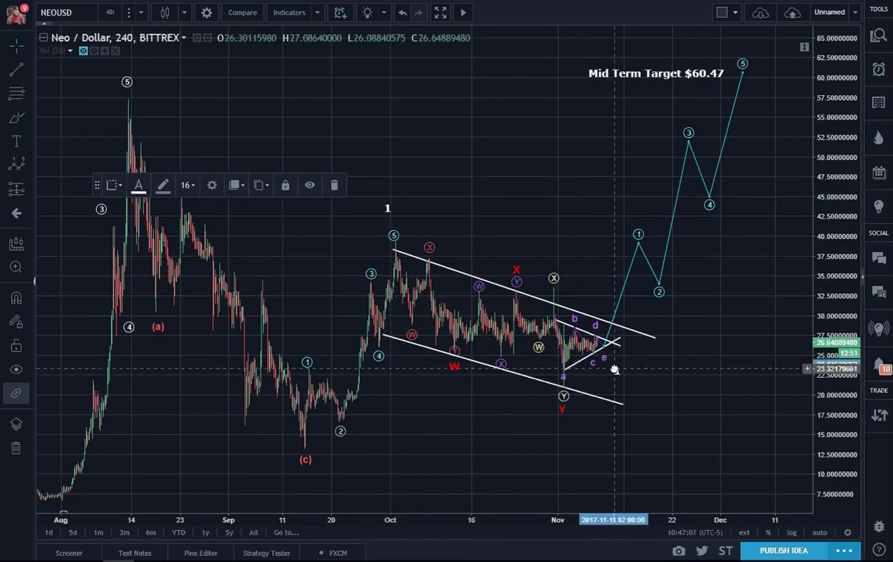
{"action": "left_click", "coordinate": [562, 425]}
{"action": "type", "text": "2"}
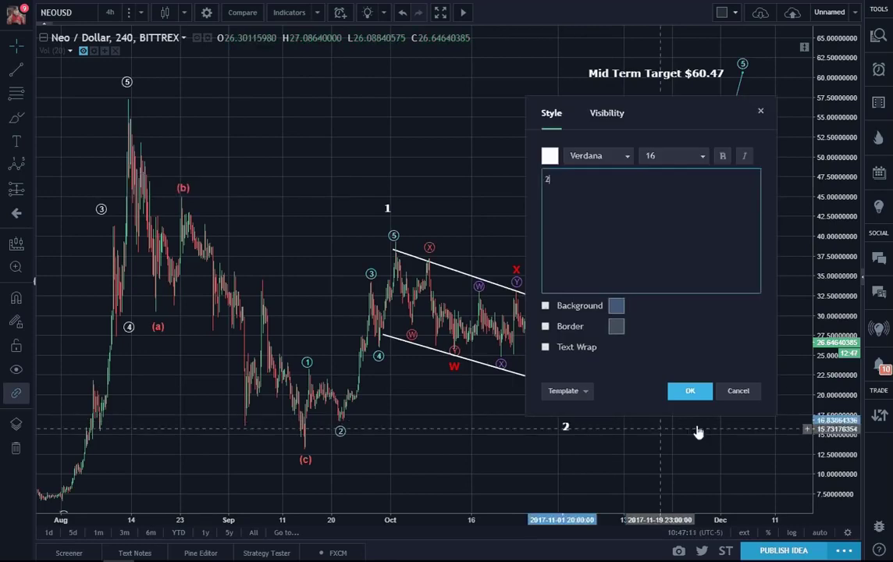
{"action": "left_click", "coordinate": [690, 391]}
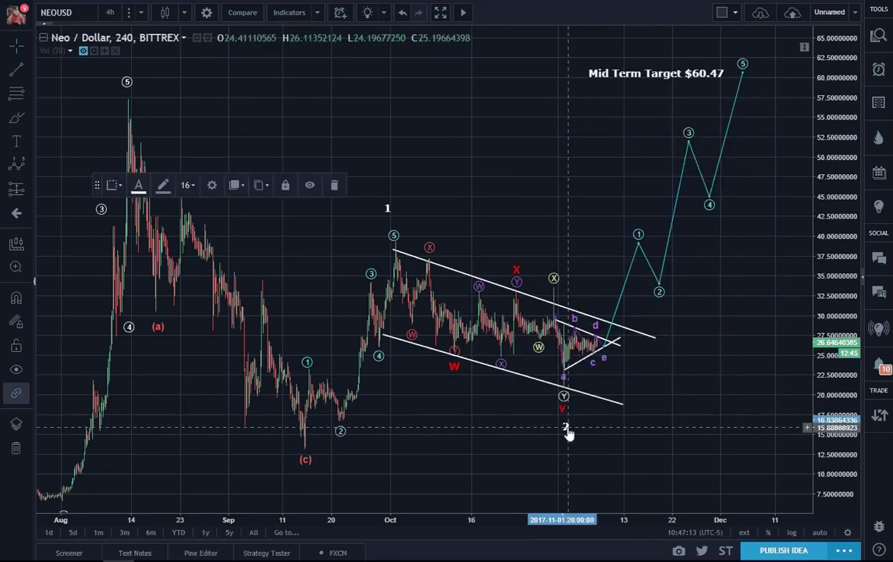
Step: Paste another copy of the white label above the projected circled 5 and change its text to "3"
{"action": "left_click", "coordinate": [697, 431]}
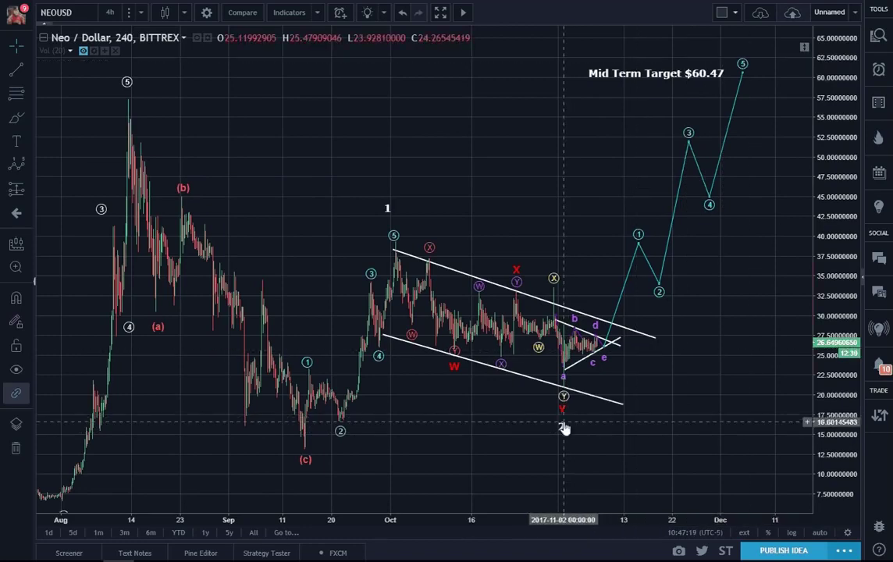
{"action": "key", "text": "ctrl+v"}
{"action": "left_click_drag", "start_coordinate": [391, 189], "coordinate": [391, 215]}
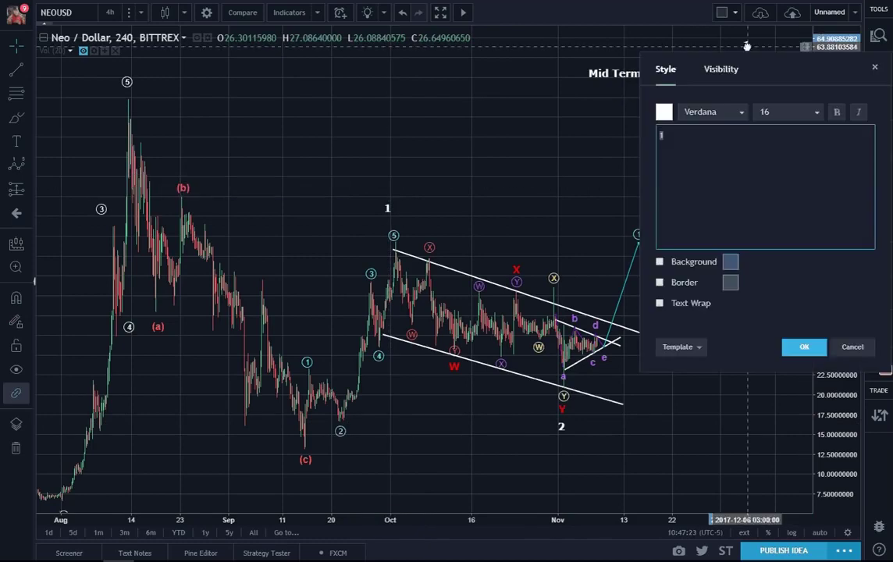
{"action": "left_click", "coordinate": [804, 347]}
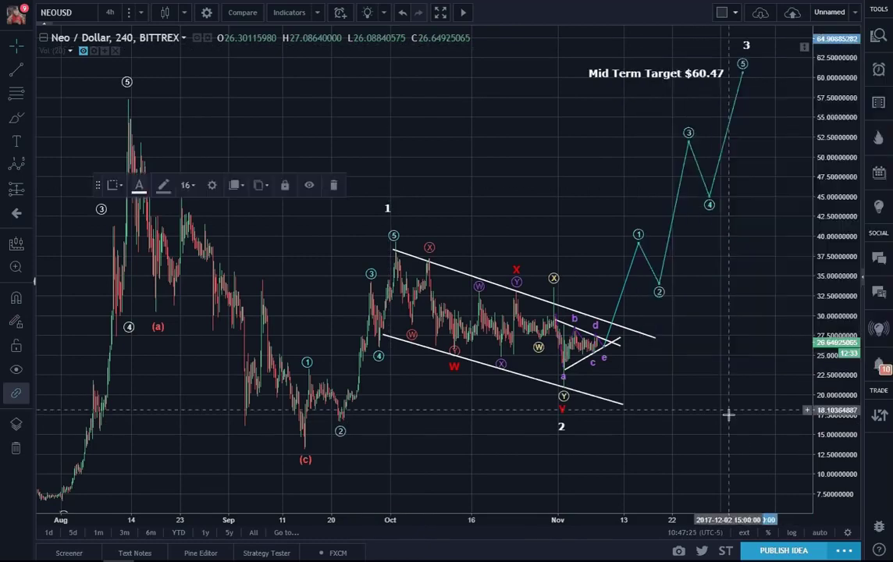
{"action": "left_click", "coordinate": [727, 418]}
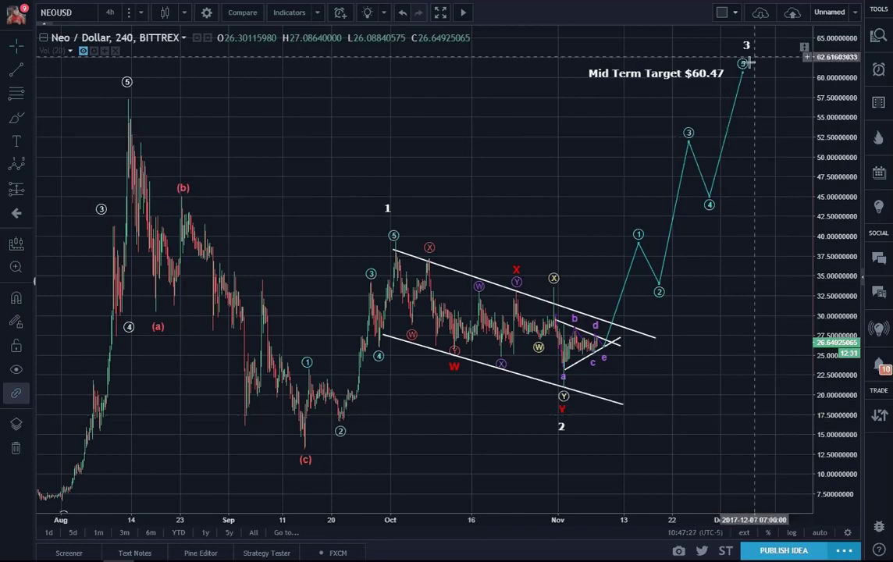
Step: Nudge the Mid Term Target $60.47 label slightly up and to the left beside the projected circled 5
{"action": "left_click_drag", "start_coordinate": [690, 86], "coordinate": [638, 89]}
{"action": "left_click", "coordinate": [643, 94]}
{"action": "left_click", "coordinate": [765, 109]}
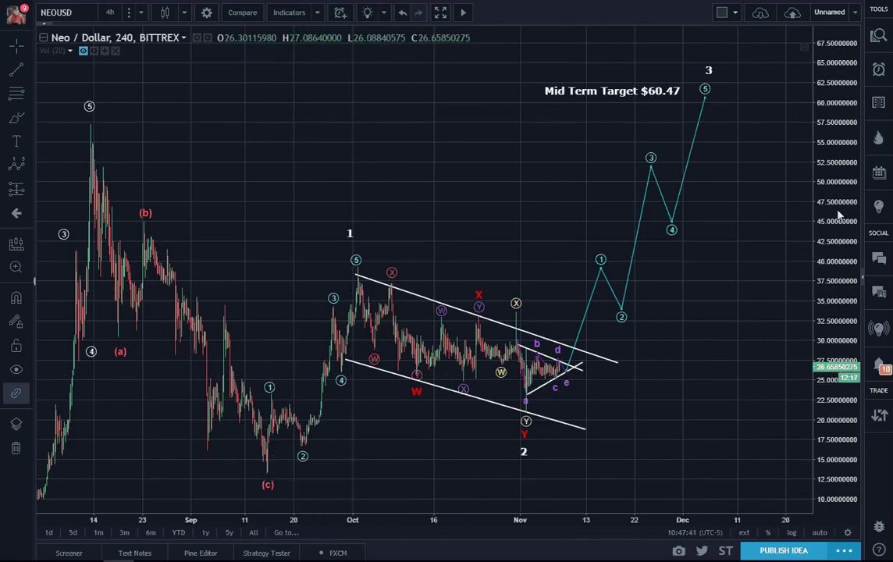
{"action": "left_click_drag", "start_coordinate": [710, 309], "coordinate": [756, 299]}
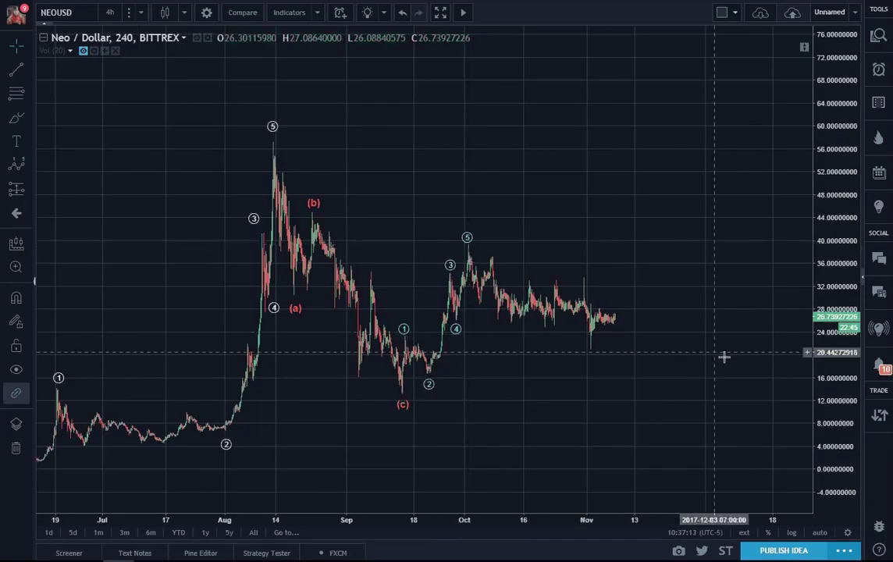
{"action": "left_click_drag", "start_coordinate": [831, 404], "coordinate": [799, 379]}
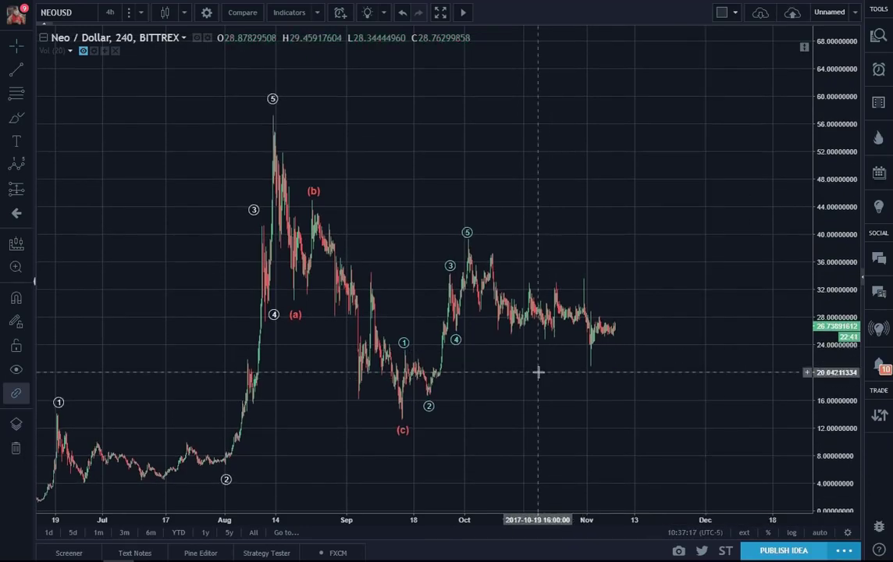
{"action": "left_click_drag", "start_coordinate": [538, 385], "coordinate": [576, 381]}
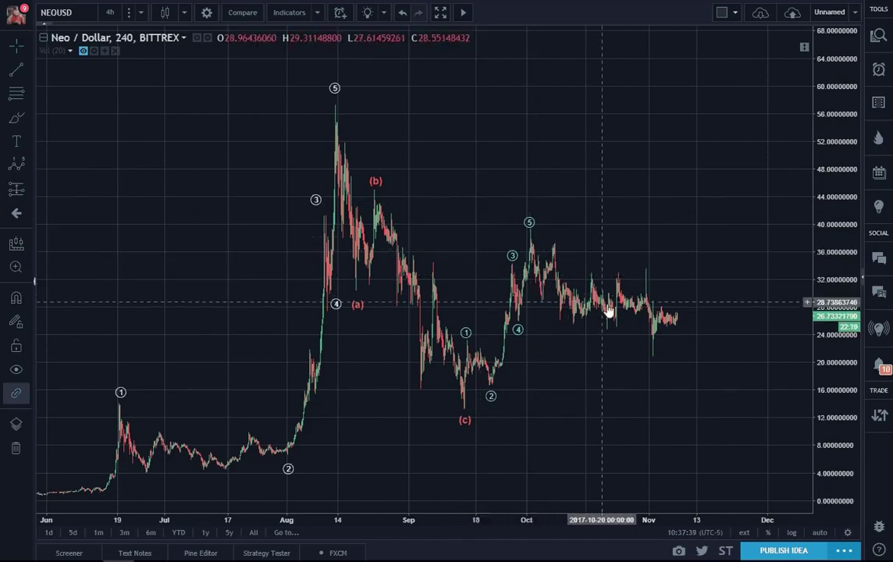
{"action": "left_click_drag", "start_coordinate": [738, 370], "coordinate": [698, 377]}
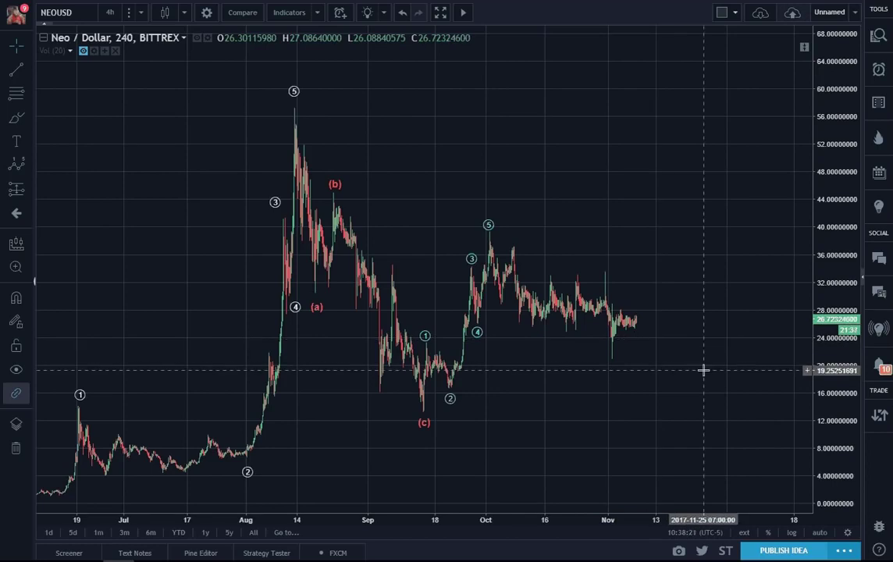
Step: Draw a red Elliott Double Combo wave from the early-October high, with W at the October 5 low, X at the October 7 high and Y at the October 12 low
{"action": "left_click", "coordinate": [29, 166]}
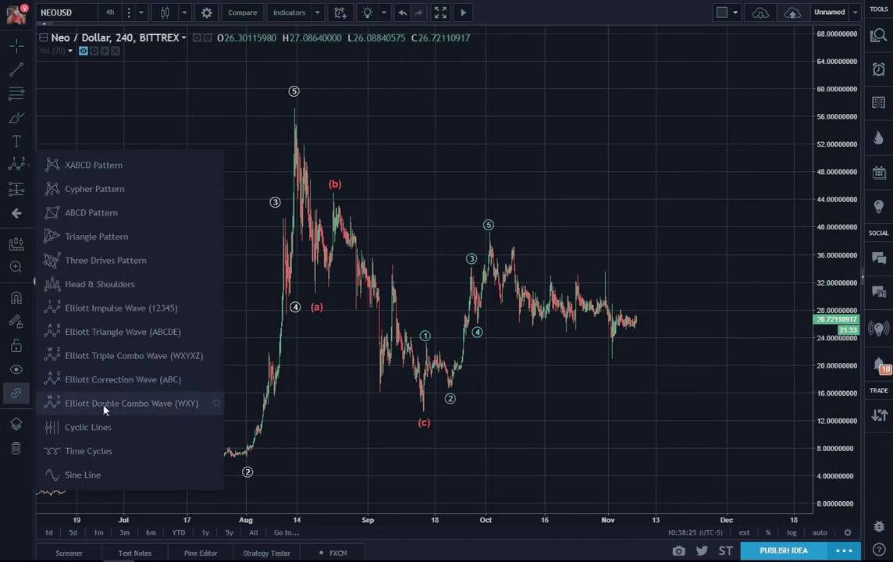
{"action": "left_click", "coordinate": [91, 361]}
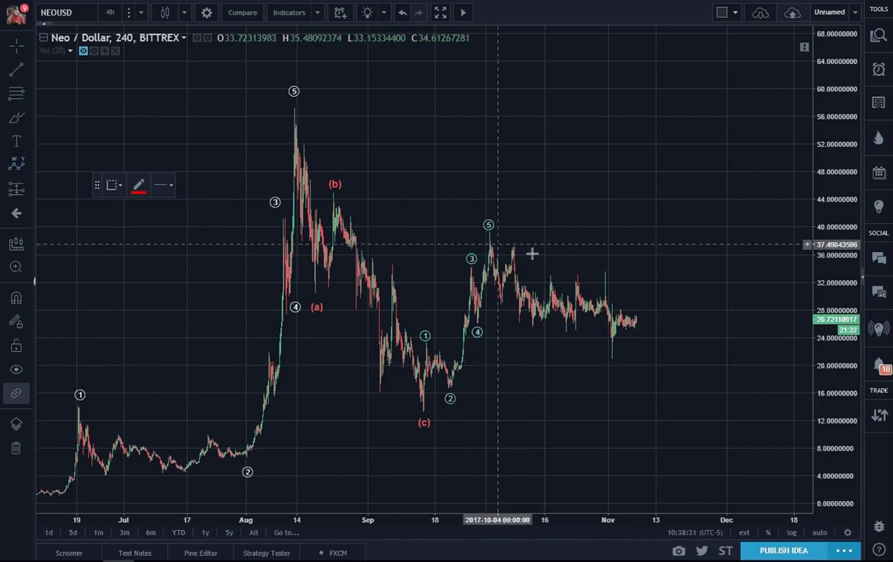
{"action": "left_click", "coordinate": [787, 395]}
{"action": "scroll", "coordinate": [831, 415], "scroll_direction": "up", "scroll_amount": 3}
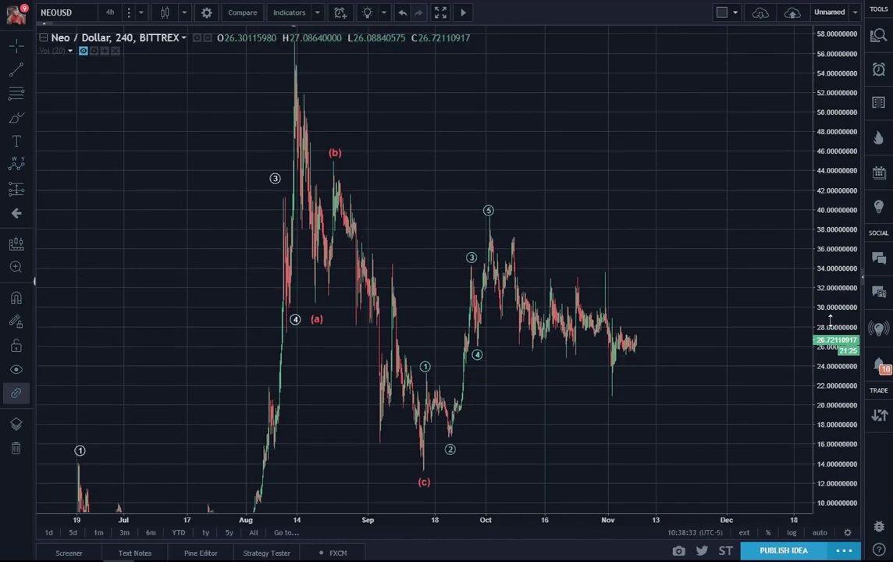
{"action": "scroll", "coordinate": [583, 371], "scroll_direction": "up", "scroll_amount": 3}
{"action": "scroll", "coordinate": [680, 379], "scroll_direction": "up", "scroll_amount": 4}
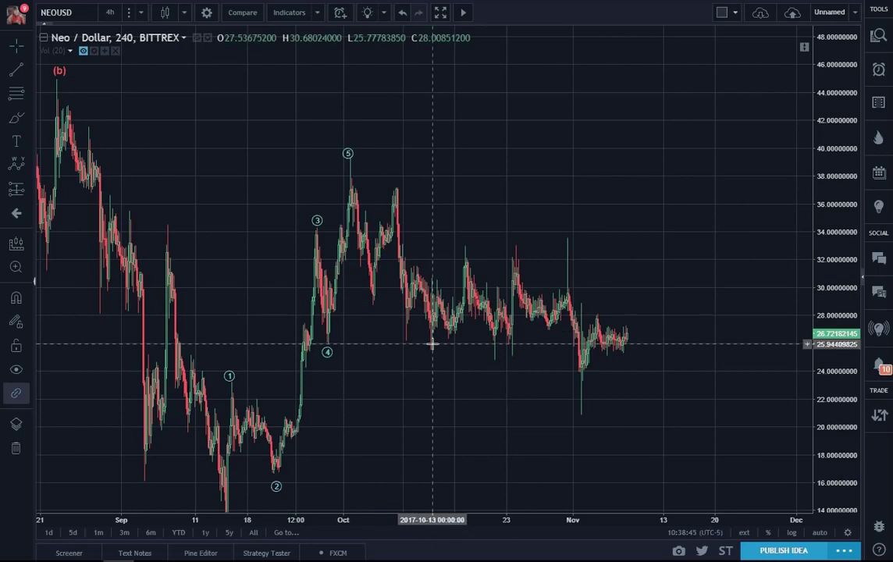
{"action": "left_click", "coordinate": [15, 170]}
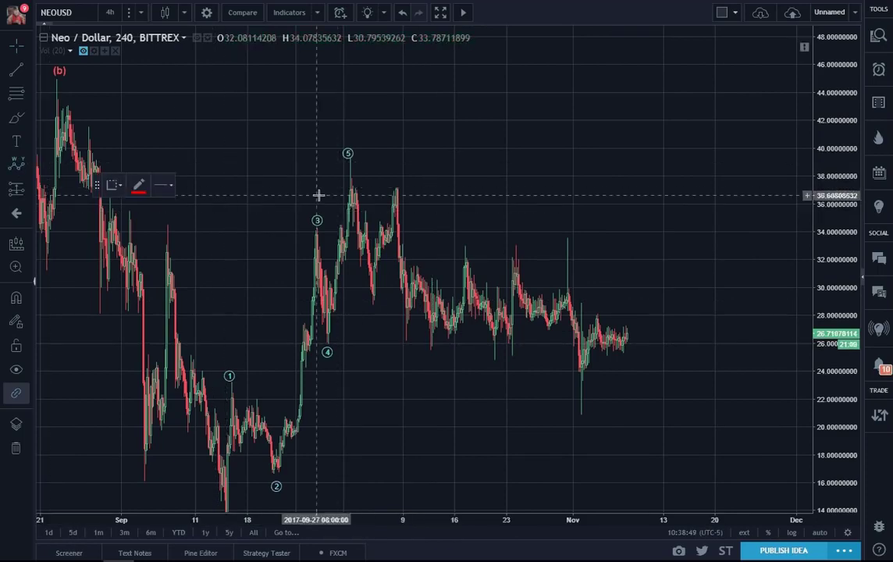
{"action": "left_click", "coordinate": [349, 183]}
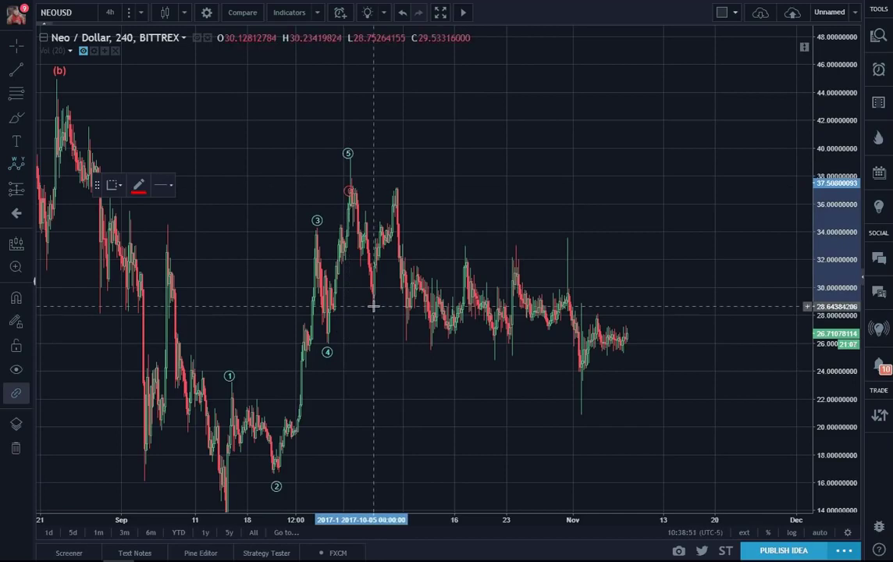
{"action": "left_click", "coordinate": [378, 306]}
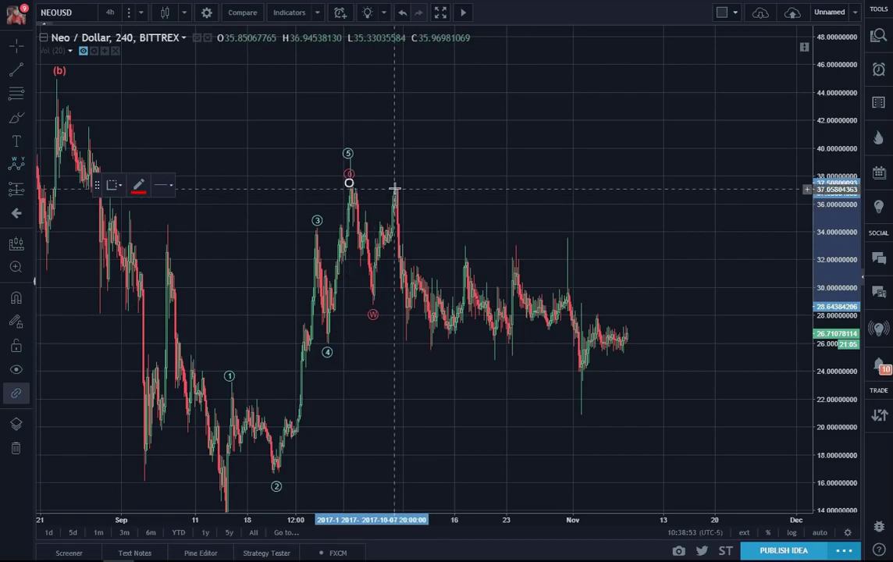
{"action": "left_click", "coordinate": [394, 187]}
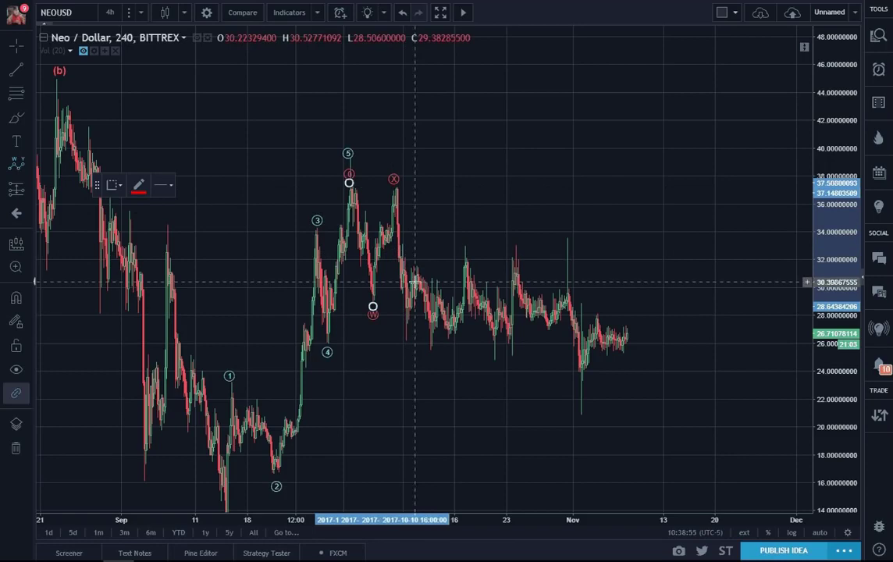
{"action": "left_click", "coordinate": [431, 352]}
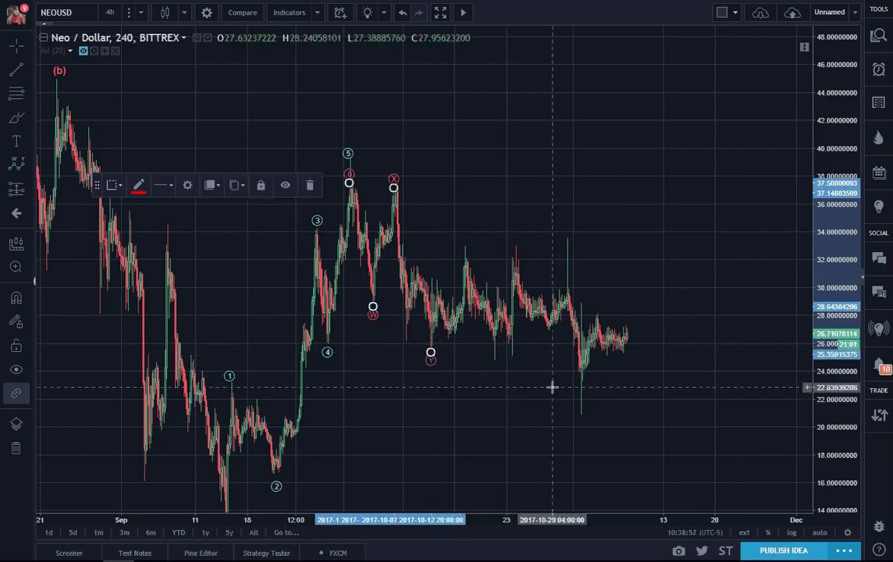
{"action": "left_click", "coordinate": [490, 416]}
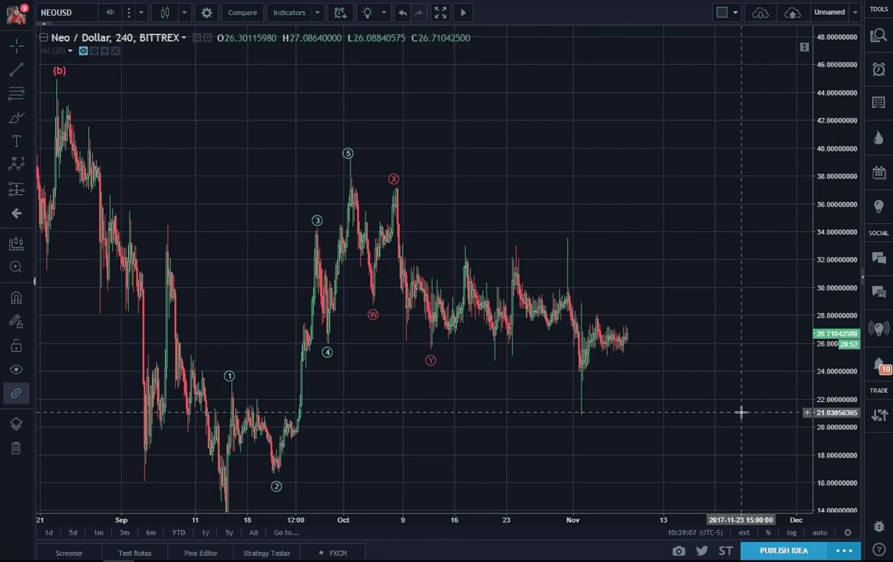
{"action": "left_click", "coordinate": [430, 351]}
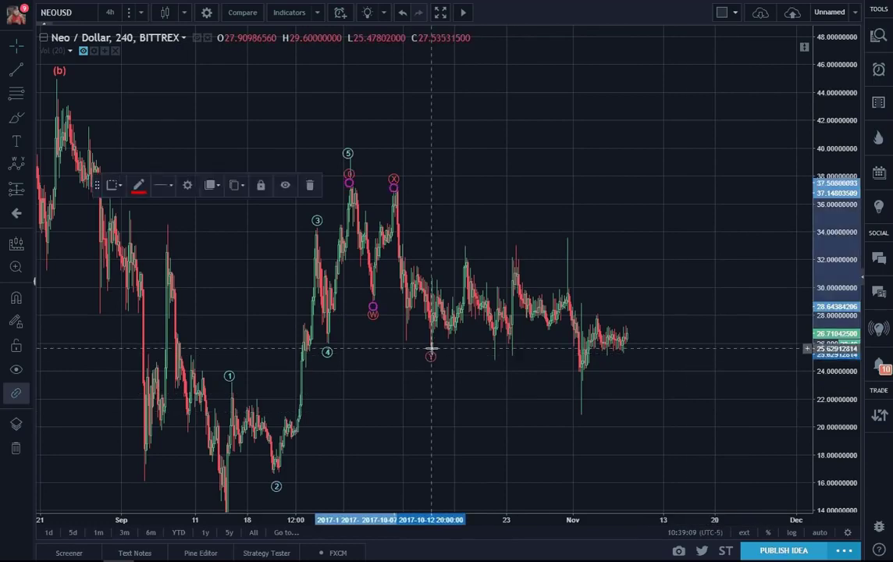
{"action": "left_click", "coordinate": [458, 372]}
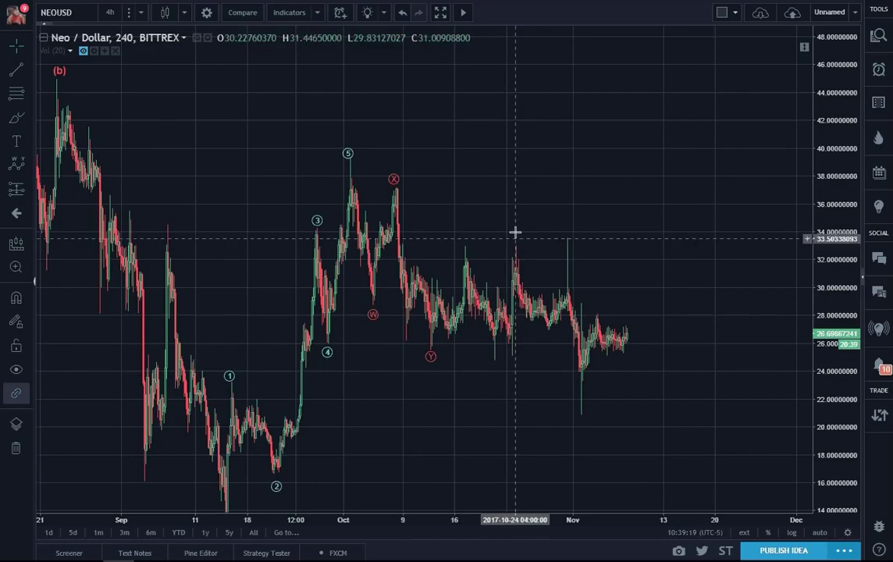
Step: Draw a purple Elliott Double Combo wave from the red Y low, with W at the mid-October high, X at the October 21 low and Y at the October 24 high
{"action": "left_click", "coordinate": [19, 166]}
{"action": "left_click", "coordinate": [138, 188]}
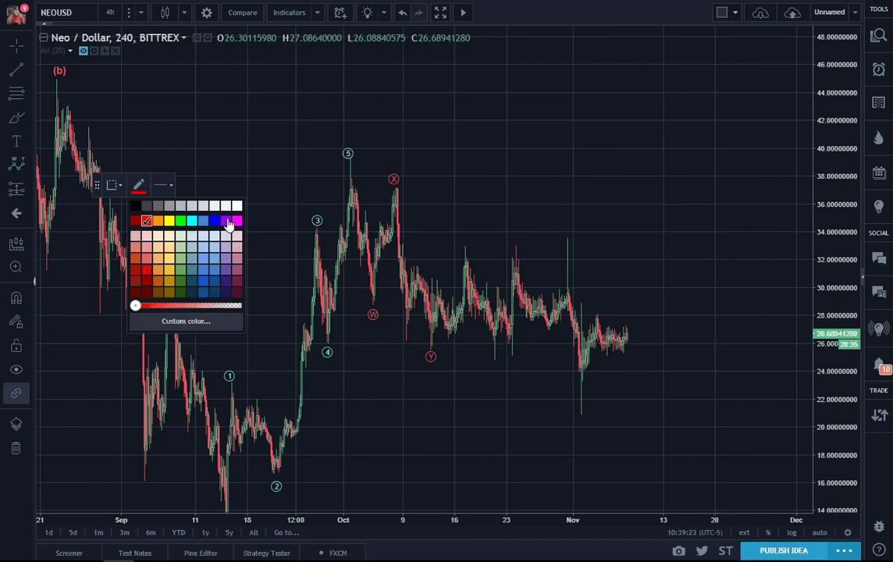
{"action": "left_click", "coordinate": [228, 221]}
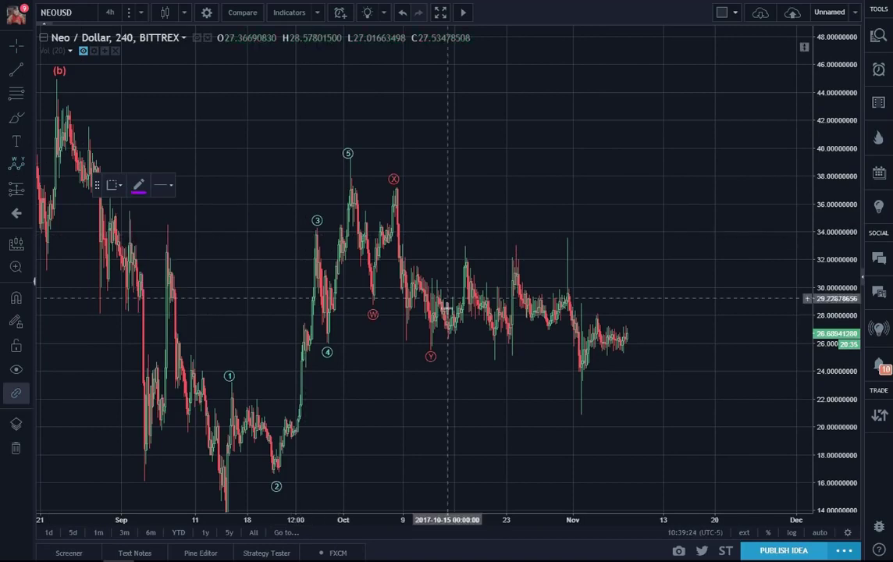
{"action": "left_click", "coordinate": [464, 255]}
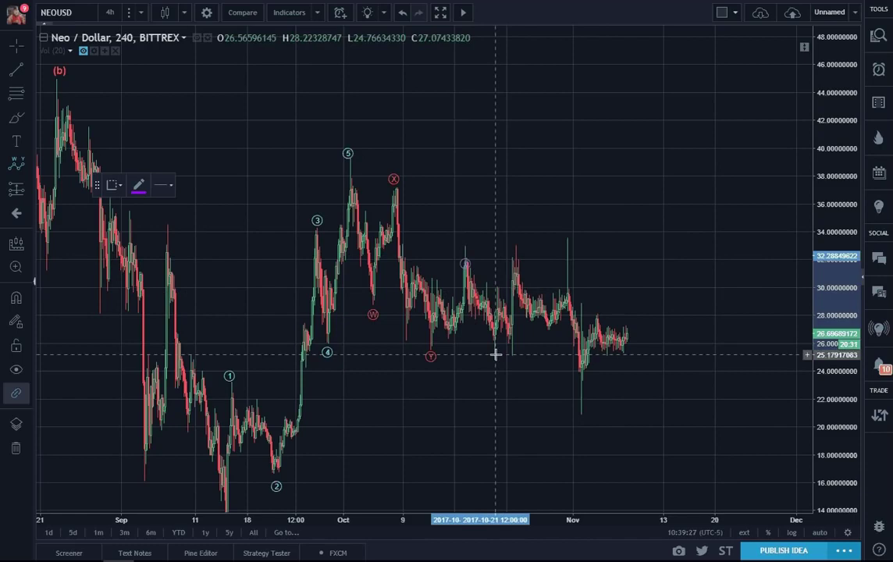
{"action": "key", "text": "Escape"}
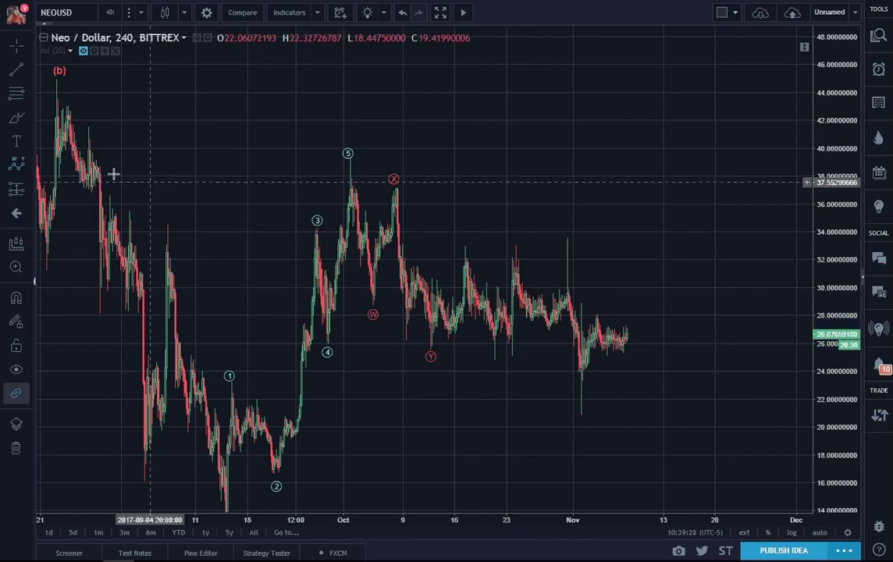
{"action": "left_click", "coordinate": [14, 167]}
{"action": "left_click", "coordinate": [430, 353]}
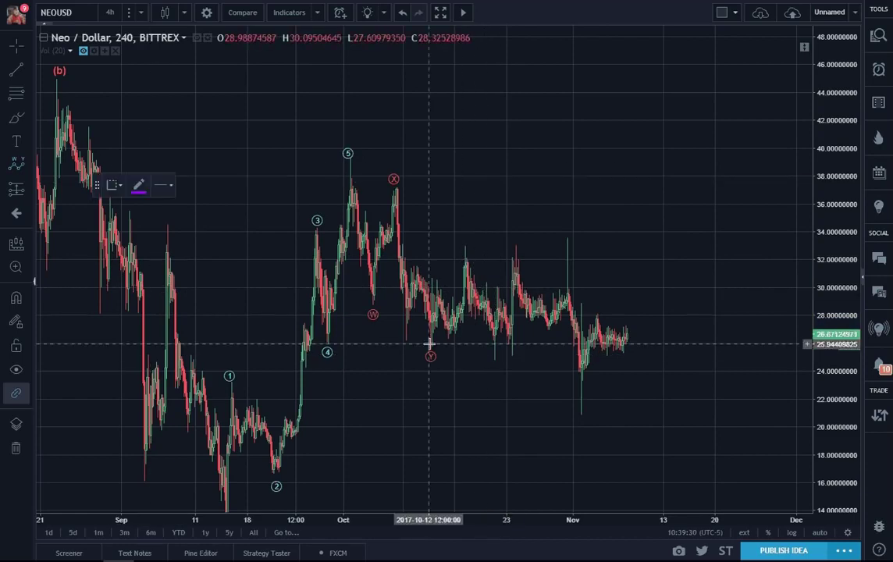
{"action": "left_click", "coordinate": [464, 251]}
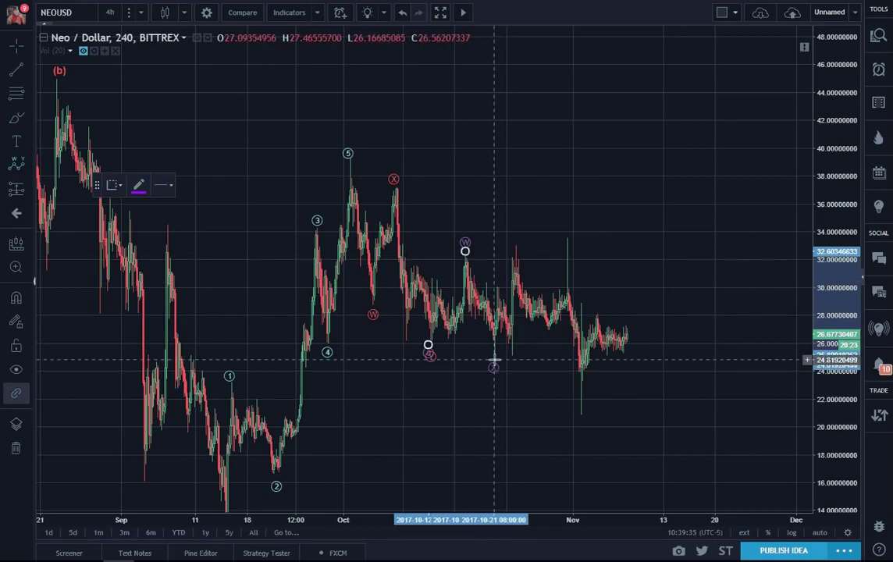
{"action": "left_click", "coordinate": [493, 361]}
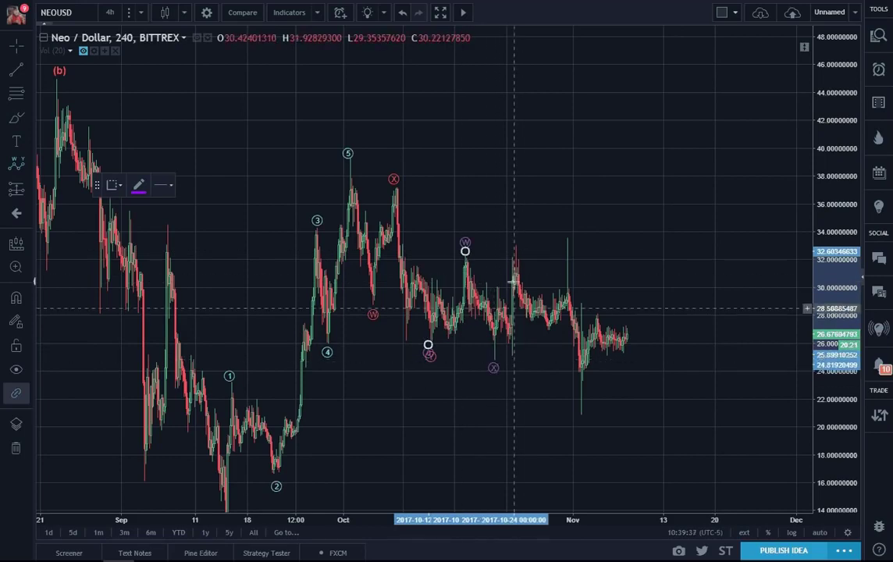
{"action": "left_click", "coordinate": [518, 244]}
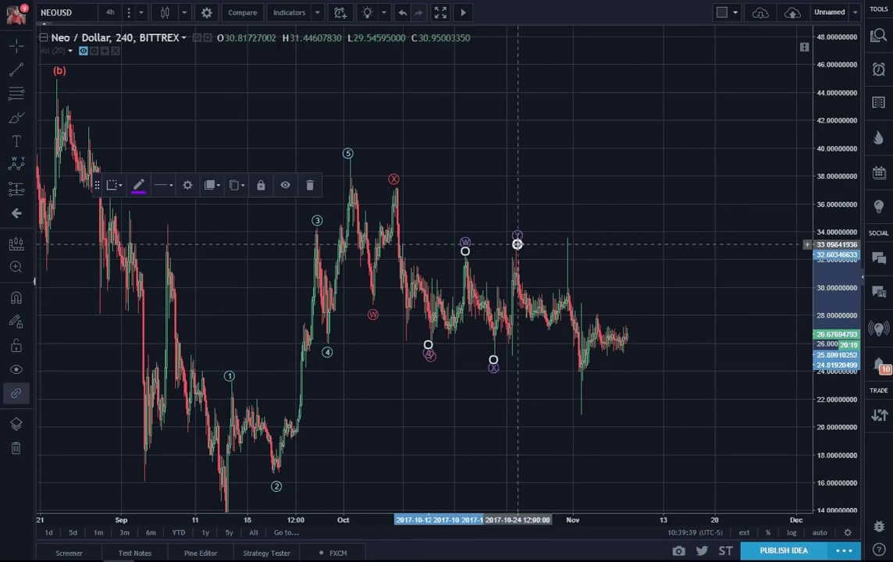
{"action": "left_click", "coordinate": [644, 239]}
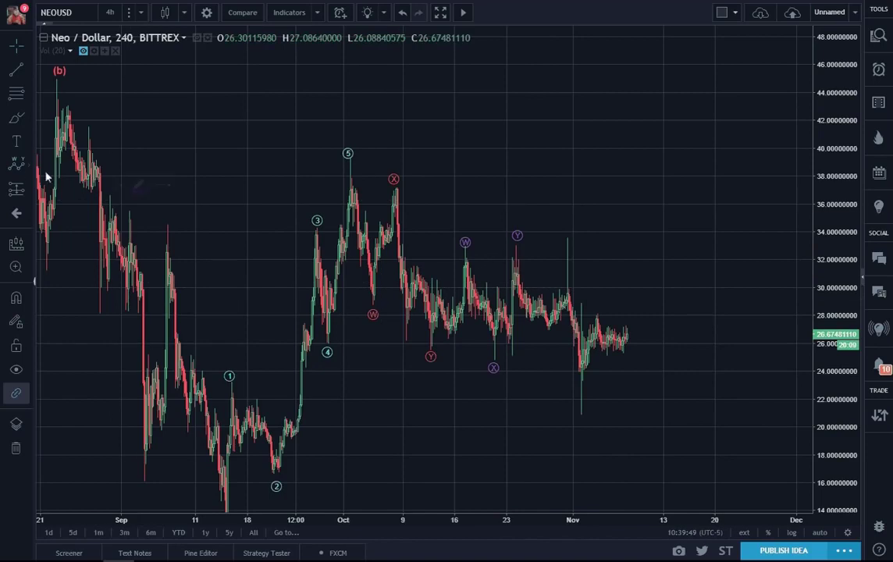
Step: Draw a yellow Elliott Double Combo wave from the October 24 high, with W at the October 28 low, X at the October 31 high and Y at the November 2 low
{"action": "left_click", "coordinate": [144, 194]}
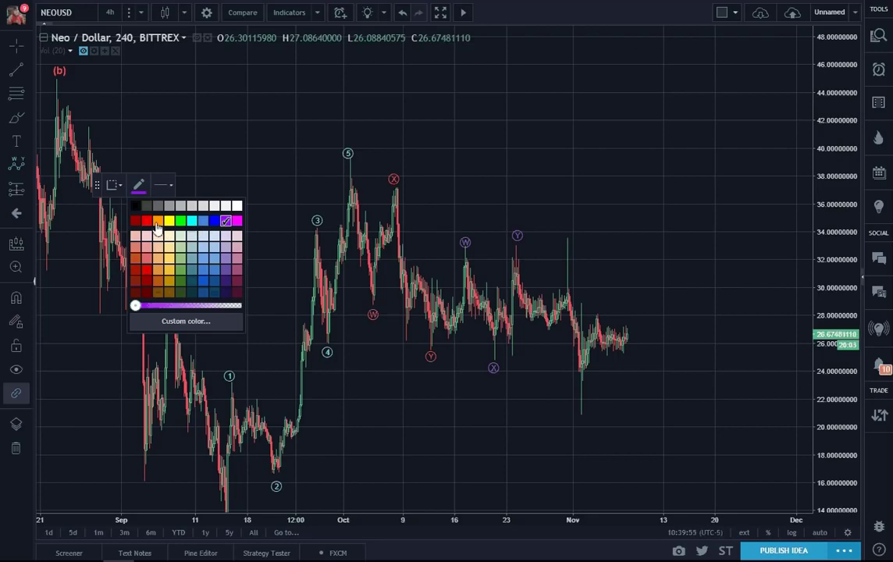
{"action": "left_click", "coordinate": [169, 222]}
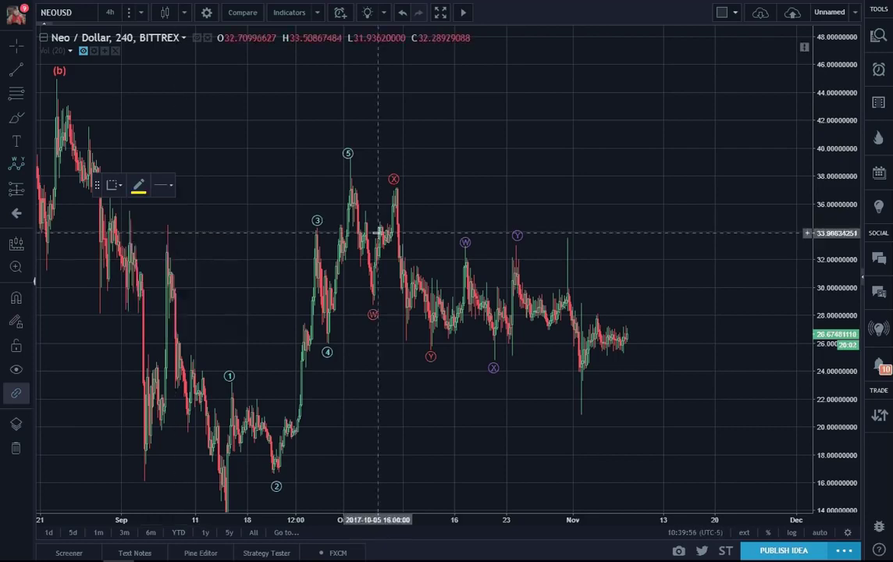
{"action": "left_click", "coordinate": [514, 258]}
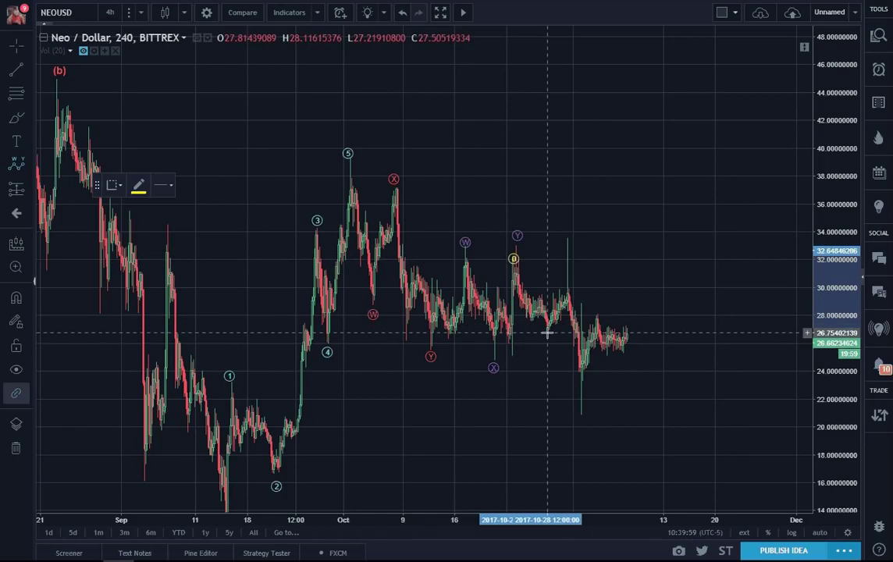
{"action": "left_click", "coordinate": [548, 328]}
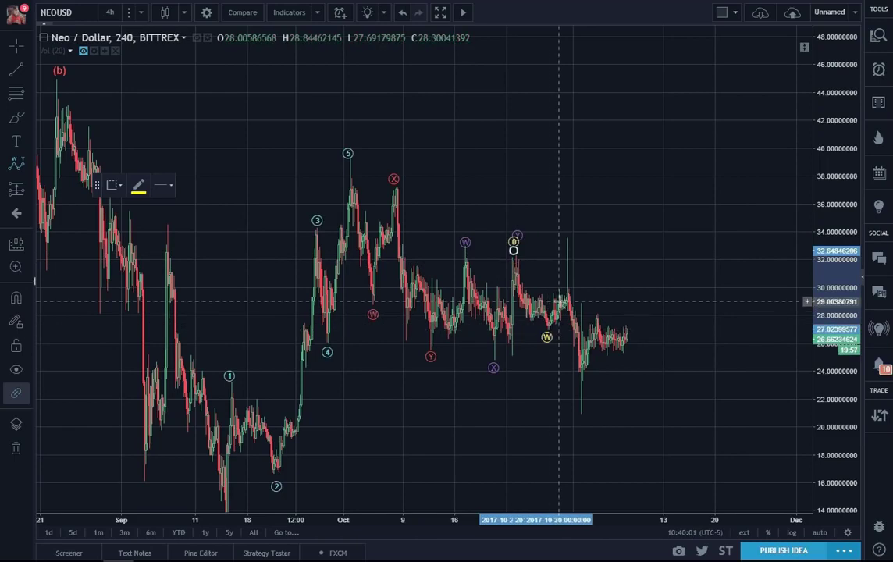
{"action": "left_click", "coordinate": [567, 236]}
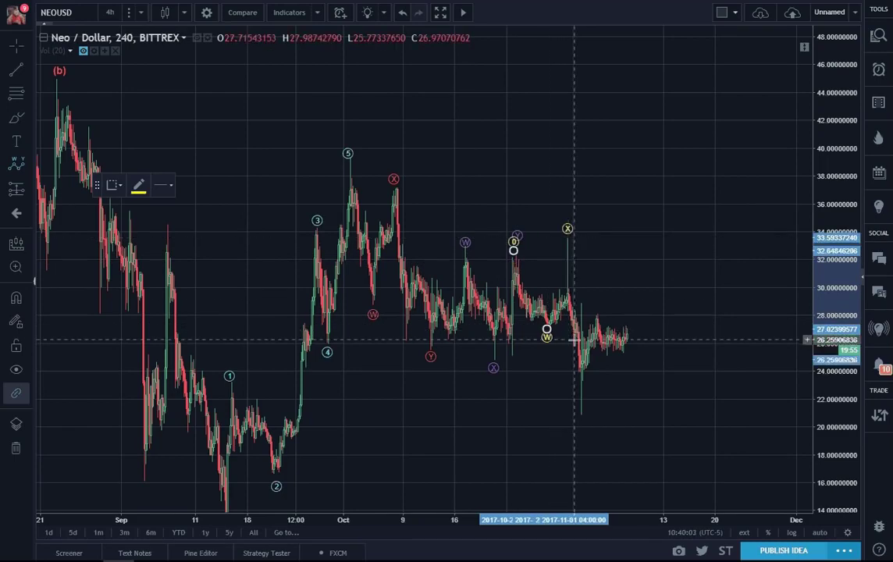
{"action": "left_click", "coordinate": [581, 414]}
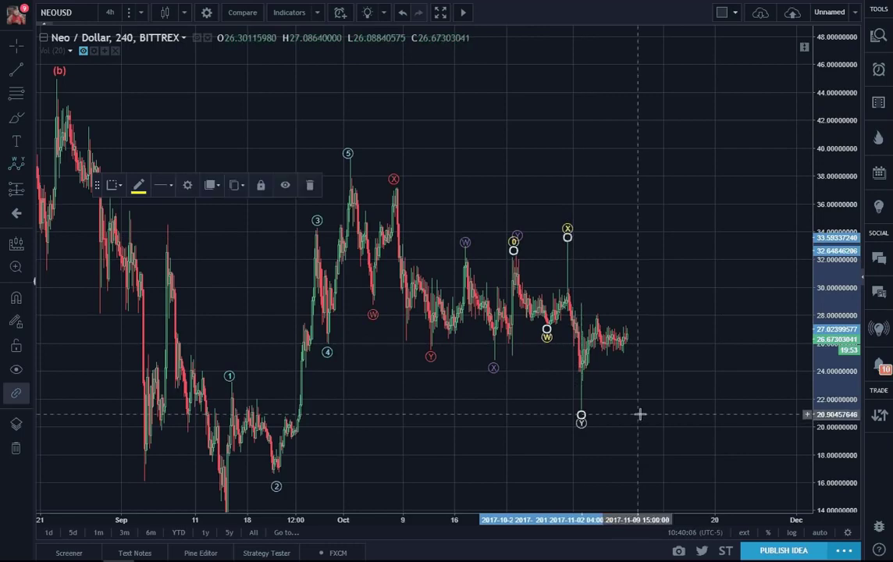
Step: Shift the red circled X onto its early-October peak and nudge the red W label up beneath the red circled Y
{"action": "left_click", "coordinate": [394, 173]}
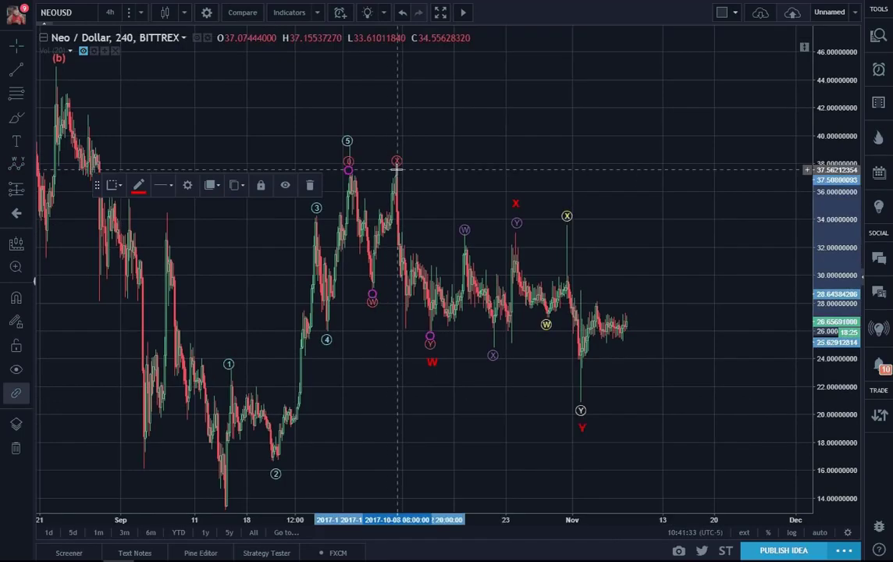
{"action": "left_click", "coordinate": [670, 371]}
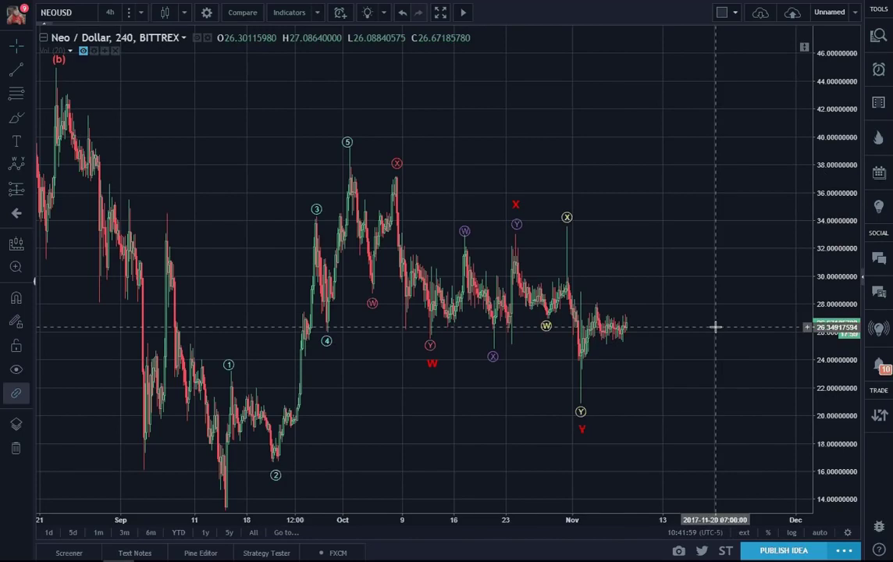
{"action": "left_click", "coordinate": [433, 364]}
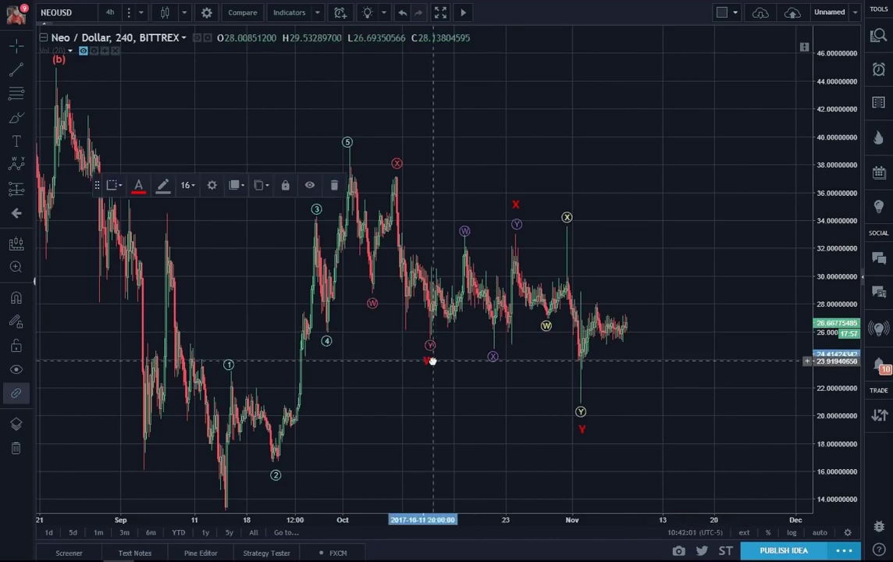
{"action": "left_click", "coordinate": [442, 376]}
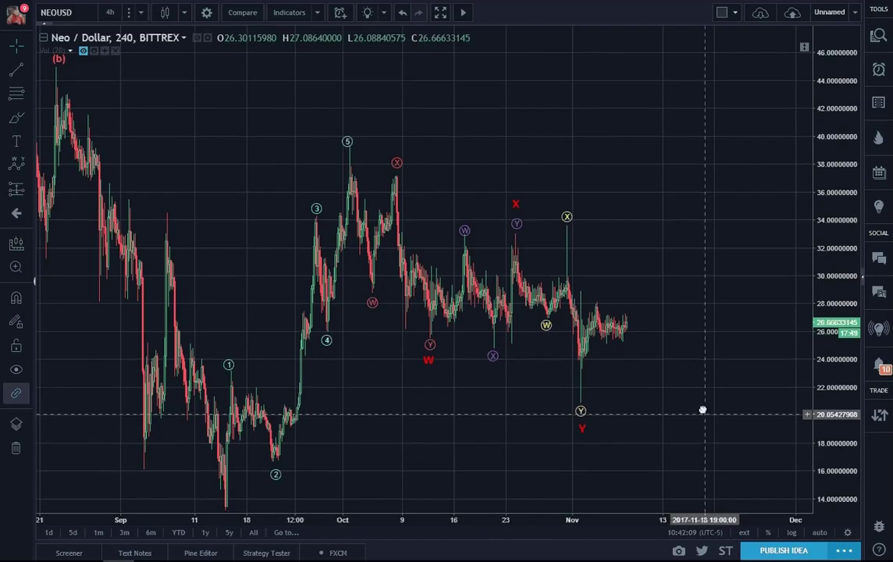
Step: Draw two converging white trend lines, from about 29.51 on October 31 to 26.18 on November 12 and rising from about 23.16 on November 2
{"action": "left_click_drag", "start_coordinate": [701, 410], "coordinate": [676, 376]}
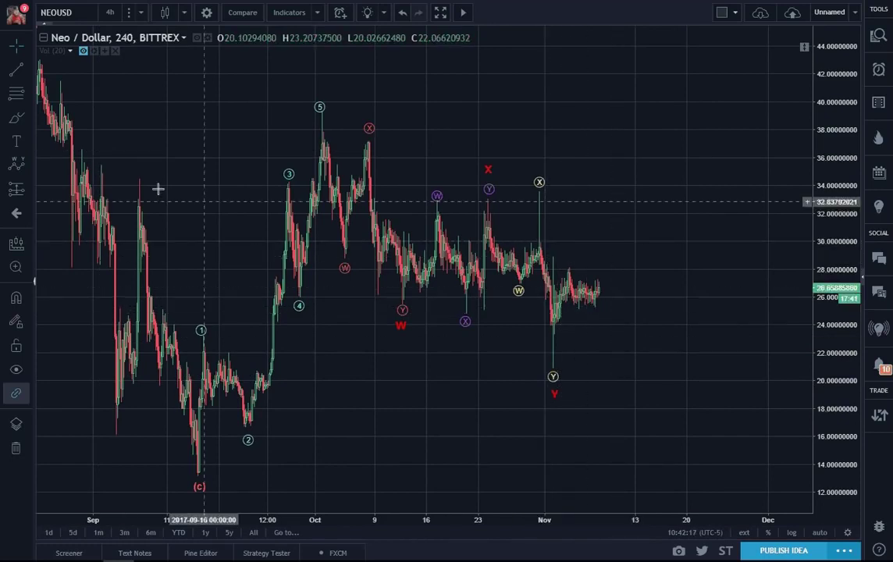
{"action": "left_click", "coordinate": [12, 71]}
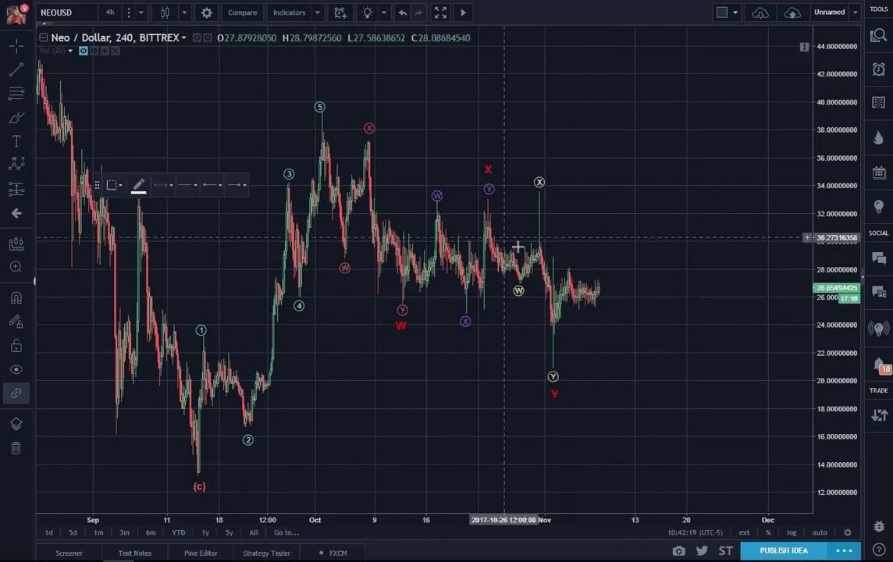
{"action": "left_click", "coordinate": [561, 256]}
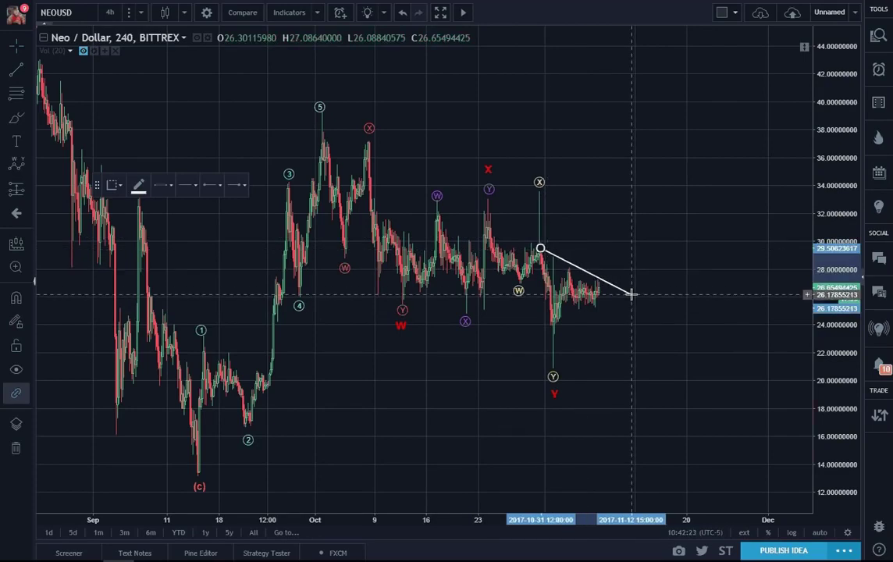
{"action": "left_click", "coordinate": [630, 295]}
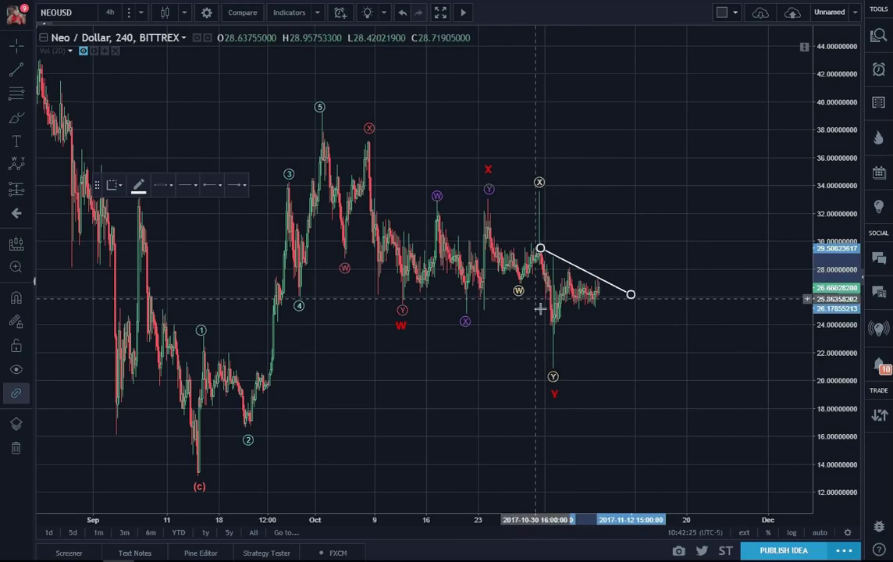
{"action": "left_click", "coordinate": [555, 336]}
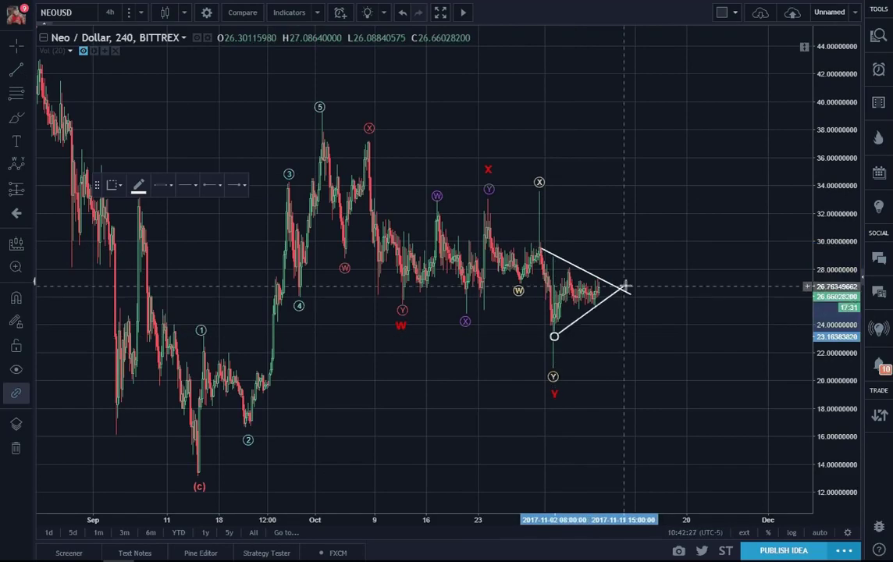
{"action": "left_click", "coordinate": [630, 280]}
{"action": "left_click", "coordinate": [666, 382]}
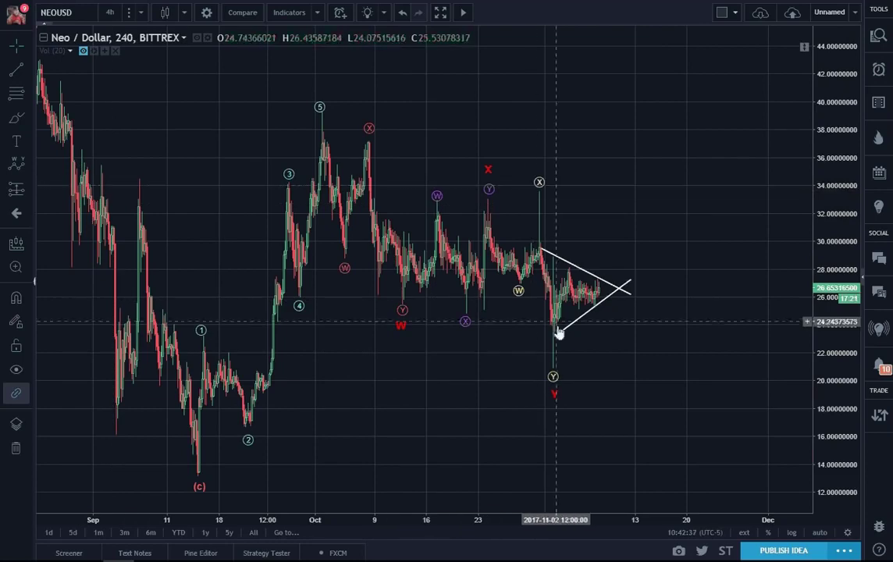
Step: Draw a purple Elliott Triangle Wave between the converging lines, with a at the November 2 low, b, c and d on the swings and e projected
{"action": "left_click", "coordinate": [31, 170]}
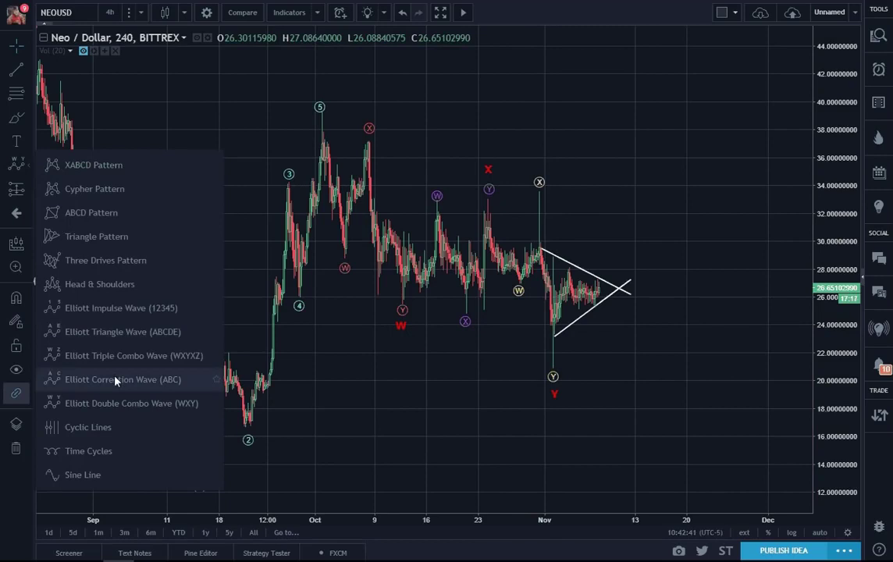
{"action": "left_click", "coordinate": [115, 333]}
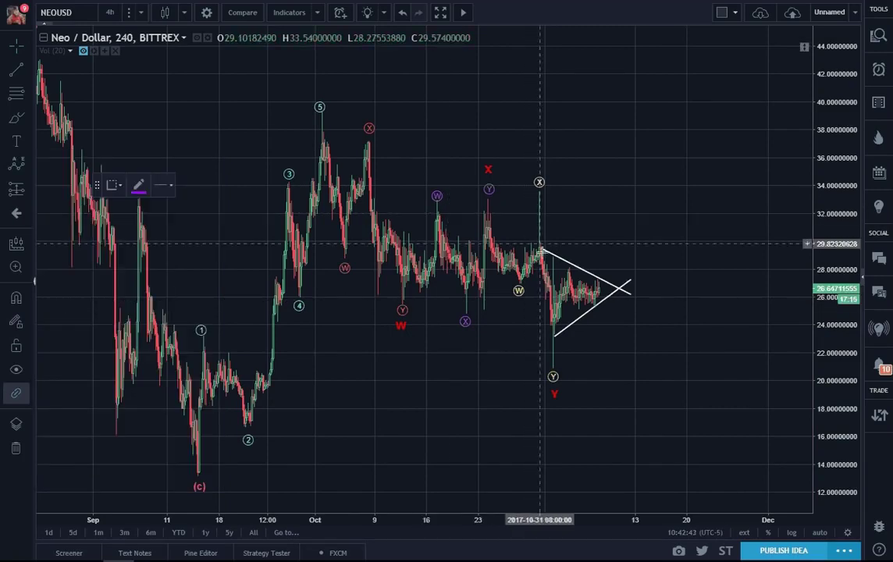
{"action": "left_click", "coordinate": [542, 241]}
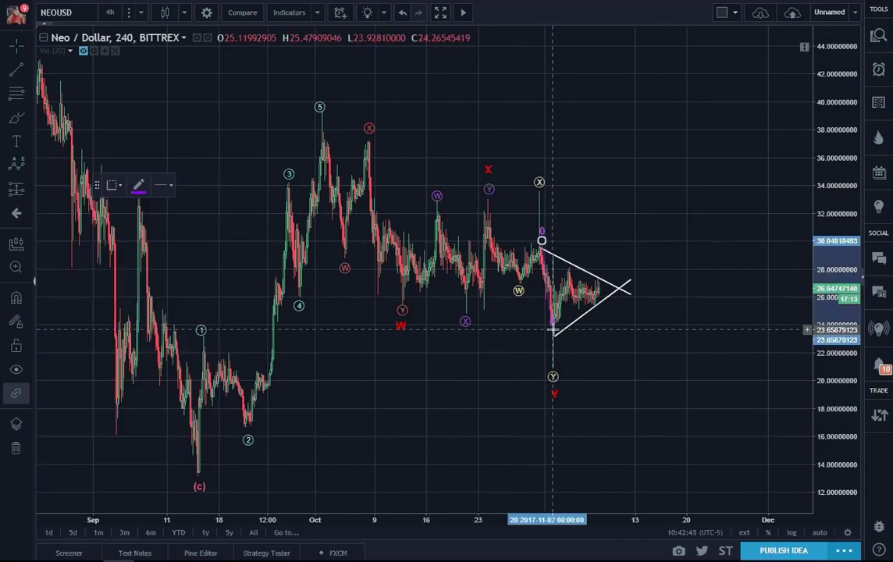
{"action": "left_click", "coordinate": [564, 329]}
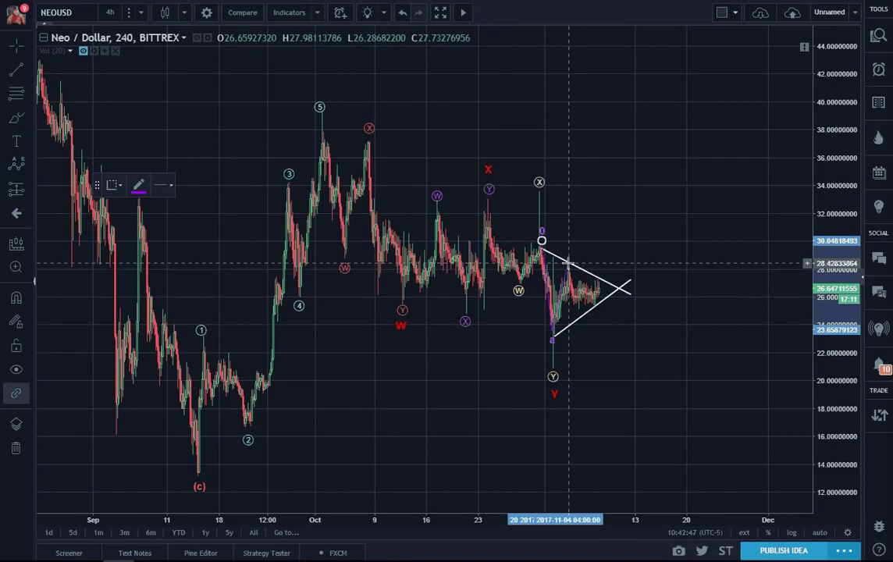
{"action": "left_click", "coordinate": [569, 263]}
{"action": "left_click", "coordinate": [593, 305]}
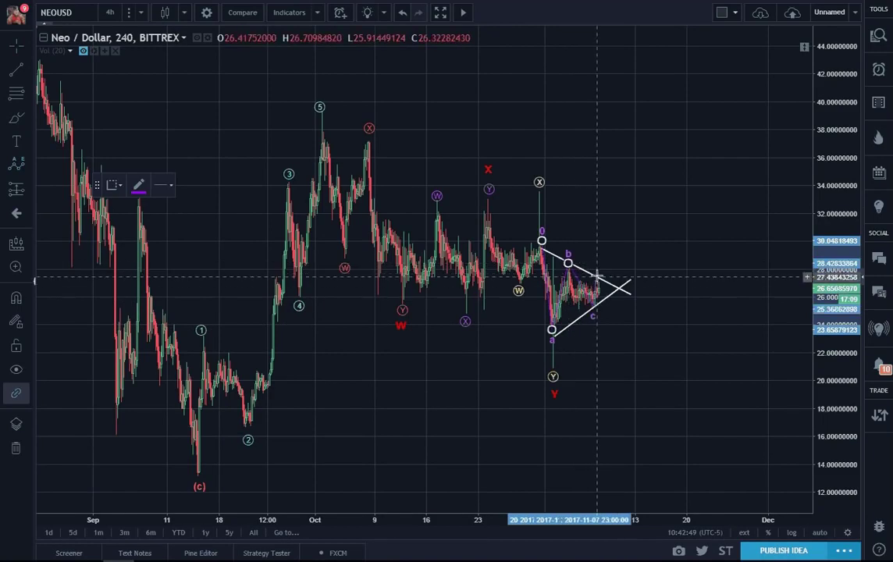
{"action": "left_click", "coordinate": [598, 276]}
{"action": "left_click", "coordinate": [607, 299]}
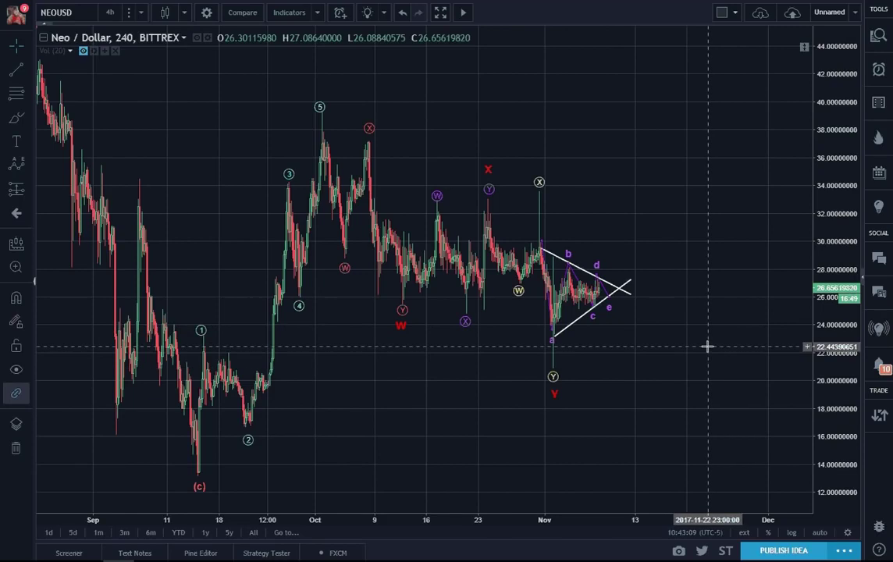
Step: Draw a descending channel with white trend lines from about 38.34 on October 1 to 27.17 on November 19 and from 27.61 on September 29 to 19.43
{"action": "scroll", "coordinate": [708, 344], "scroll_direction": "down", "scroll_amount": 3}
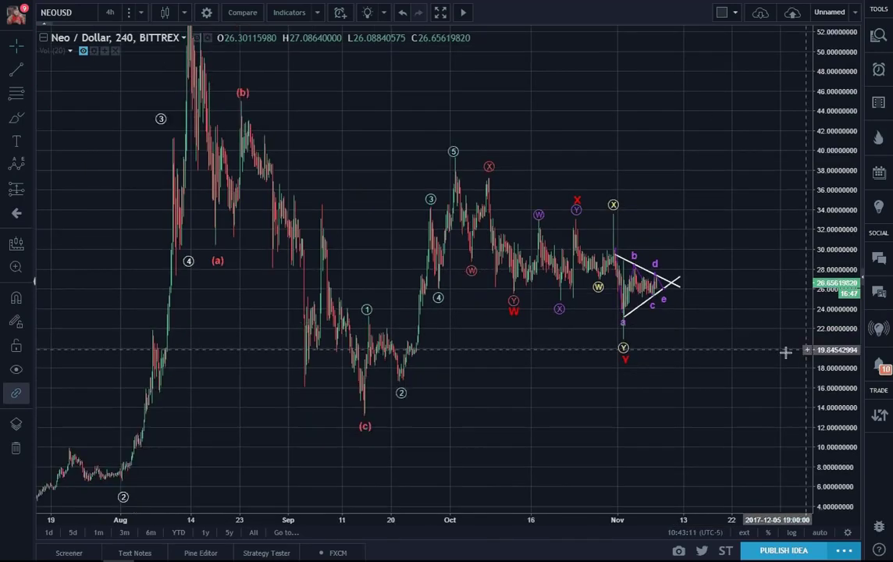
{"action": "left_click_drag", "start_coordinate": [787, 350], "coordinate": [663, 426]}
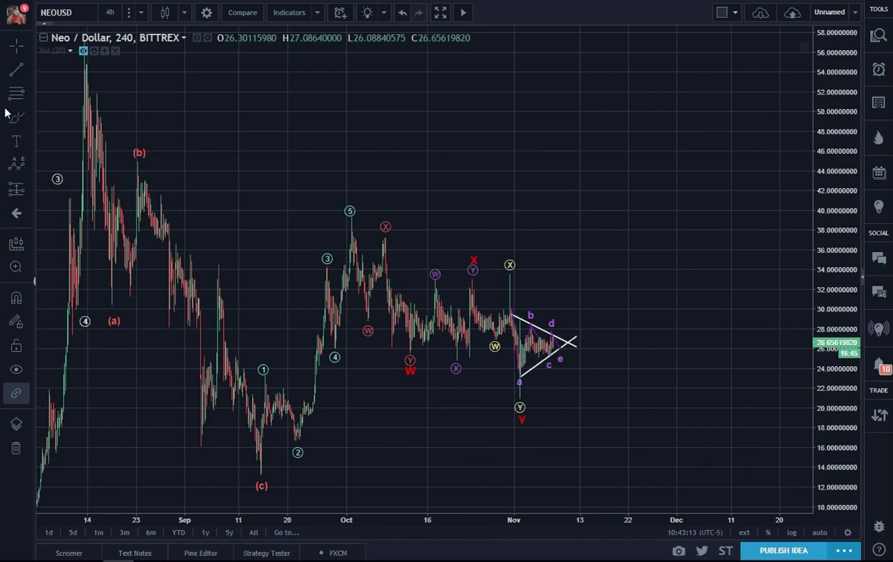
{"action": "left_click", "coordinate": [15, 70]}
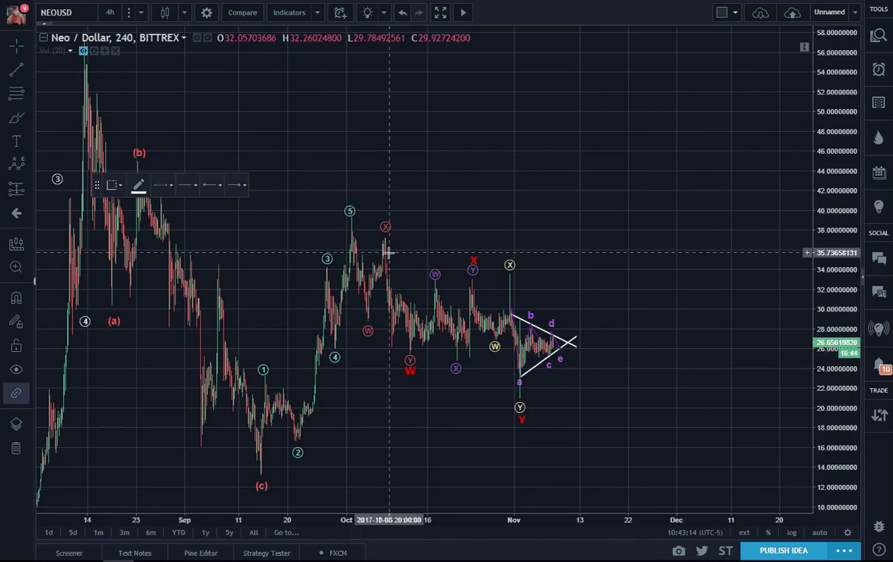
{"action": "left_click", "coordinate": [350, 226]}
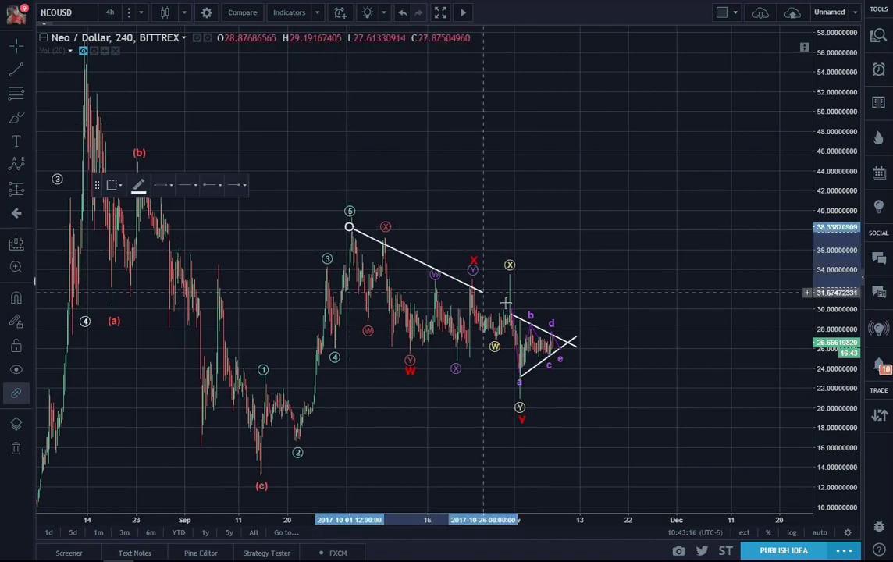
{"action": "left_click", "coordinate": [612, 337]}
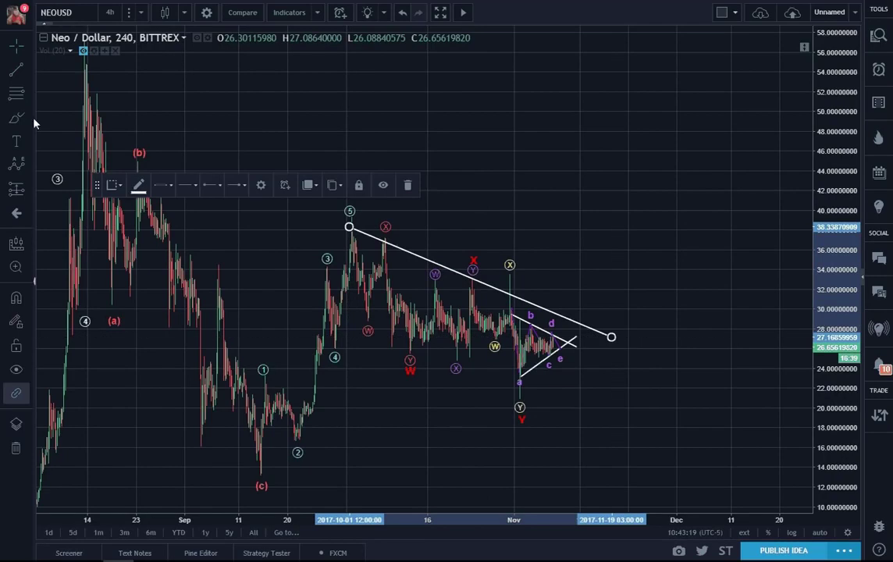
{"action": "left_click", "coordinate": [16, 71]}
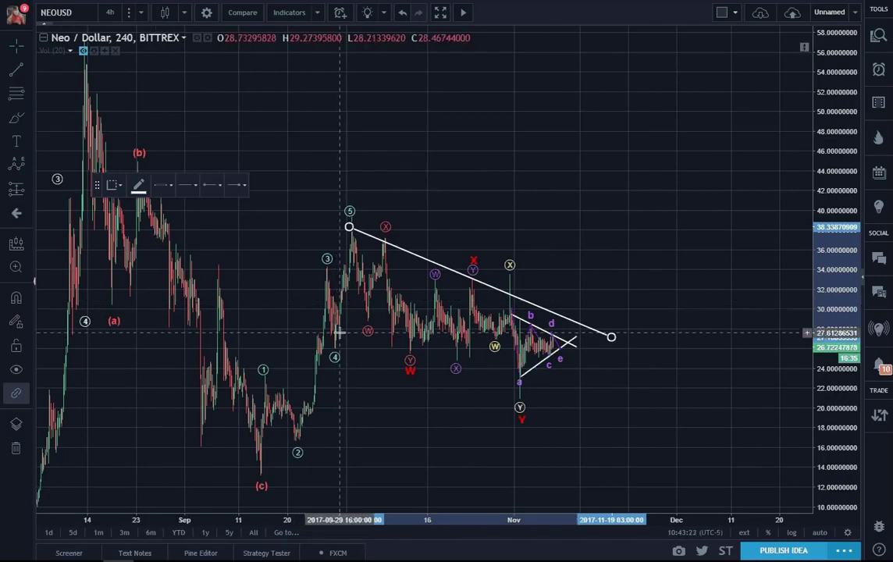
{"action": "left_click", "coordinate": [338, 334]}
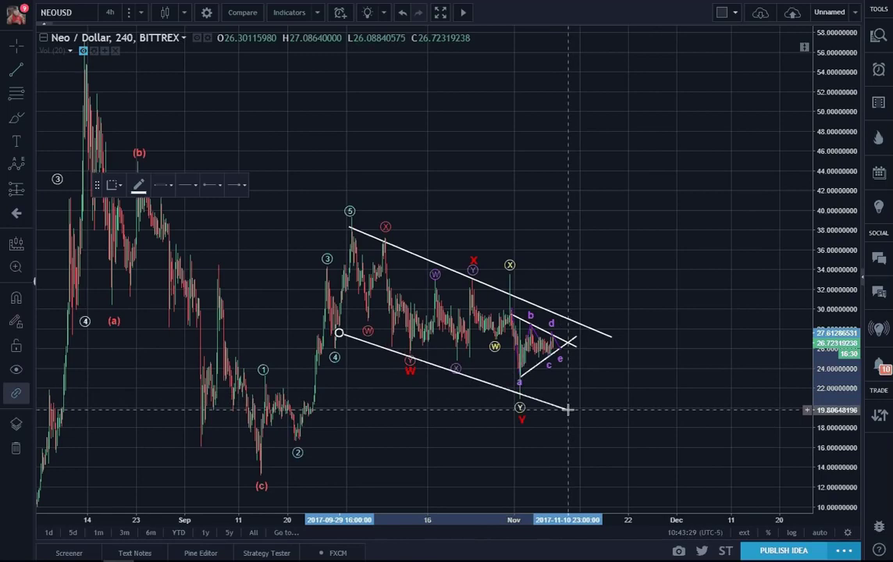
{"action": "left_click", "coordinate": [568, 413]}
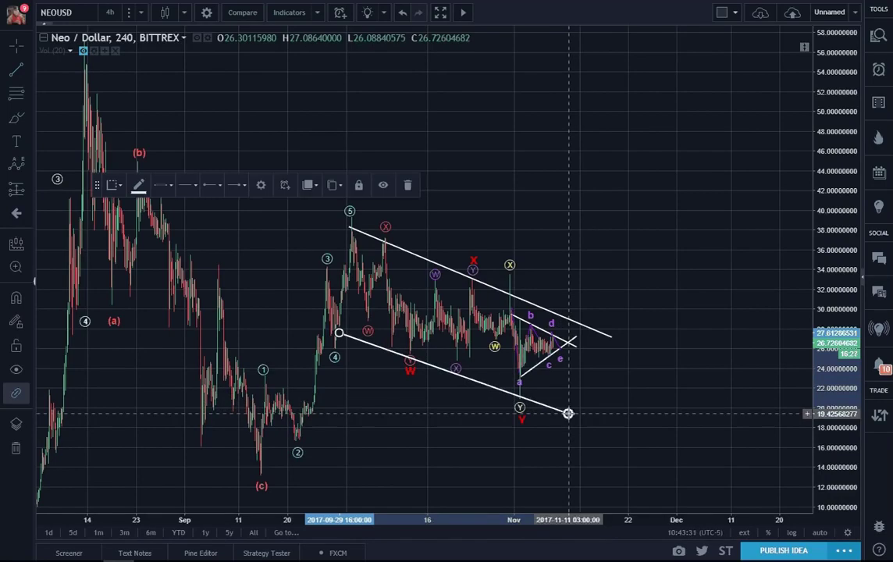
Step: Adjust the red circled Y and purple circled X near the lower channel line, and raise the red X label slightly above the purple circled Y
{"action": "left_click", "coordinate": [411, 357]}
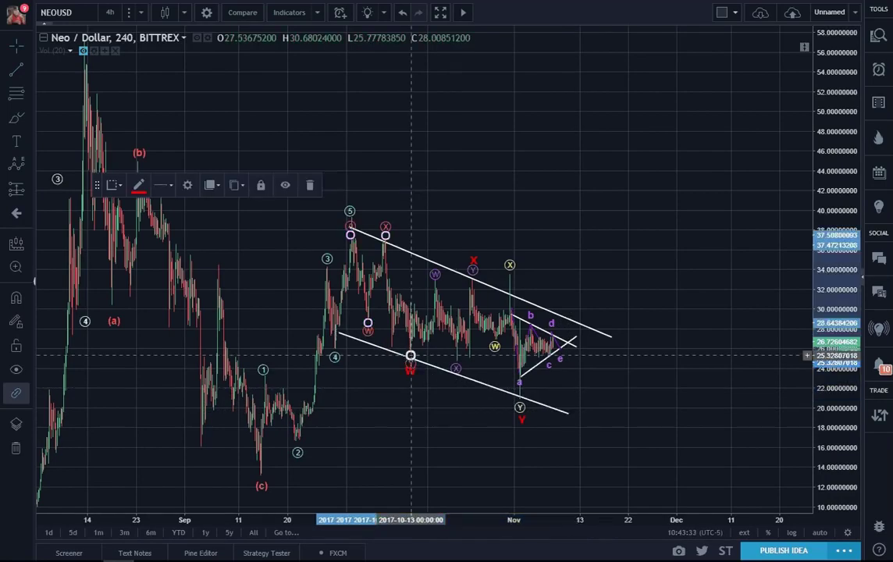
{"action": "left_click", "coordinate": [459, 366]}
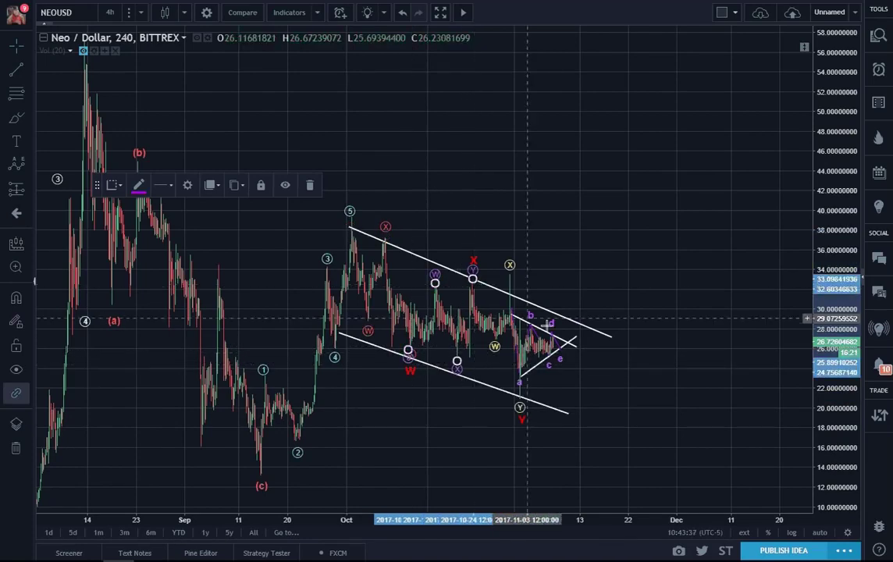
{"action": "left_click", "coordinate": [701, 273]}
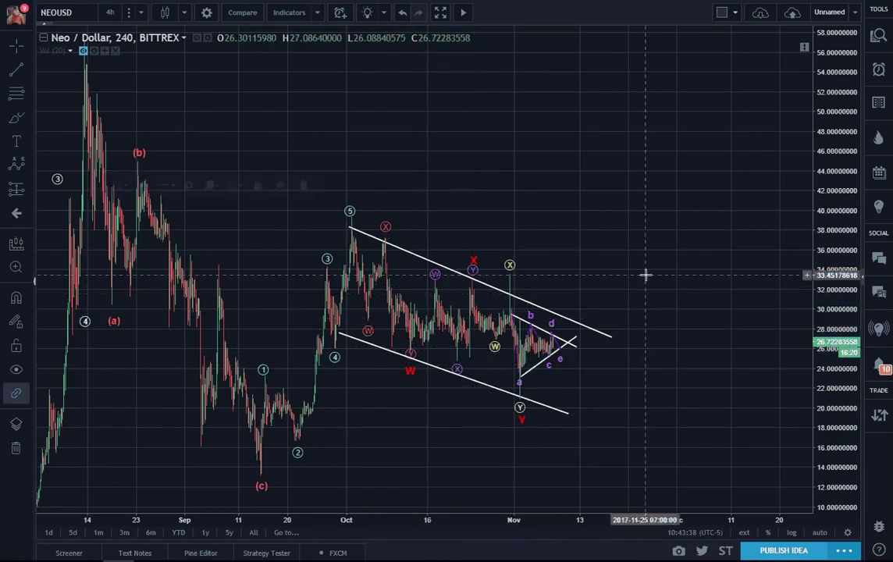
{"action": "left_click", "coordinate": [474, 263]}
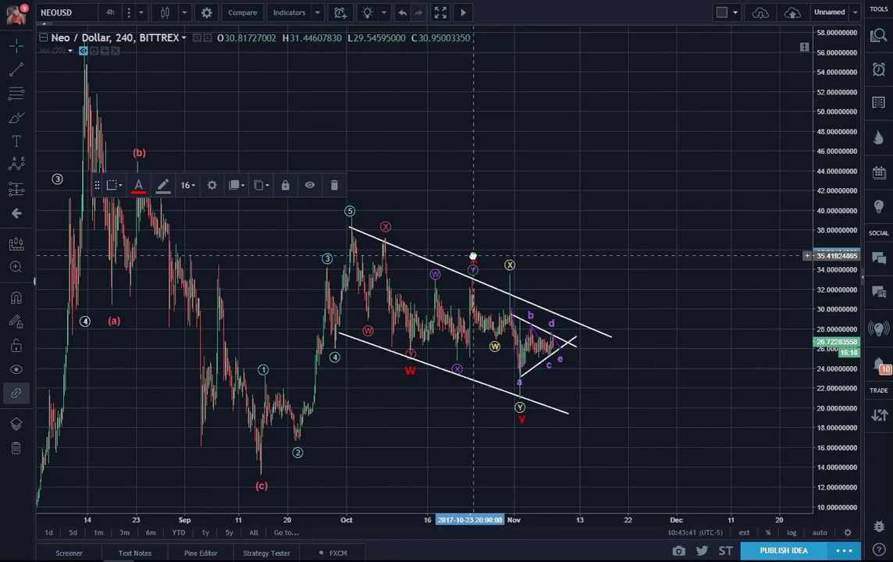
{"action": "left_click", "coordinate": [666, 303]}
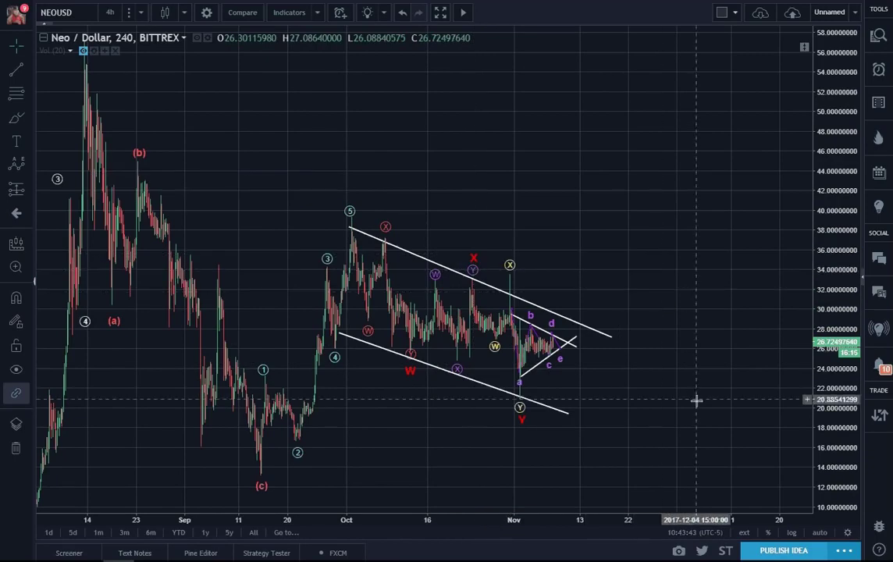
Step: Nudge the red circled Y slightly upward and extend the lower channel line to about 18.79 on November 13
{"action": "left_click", "coordinate": [410, 350]}
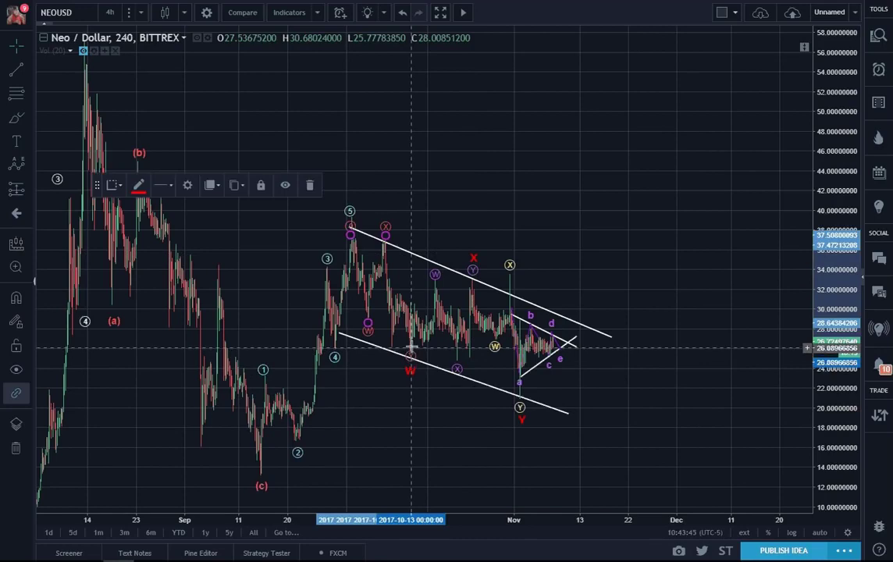
{"action": "left_click", "coordinate": [687, 422]}
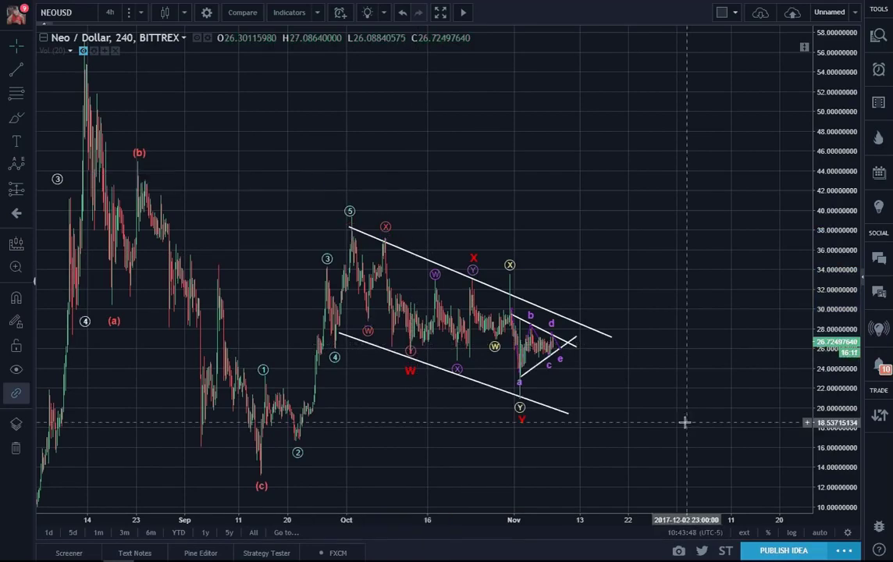
{"action": "left_click", "coordinate": [567, 416]}
{"action": "left_click", "coordinate": [612, 421]}
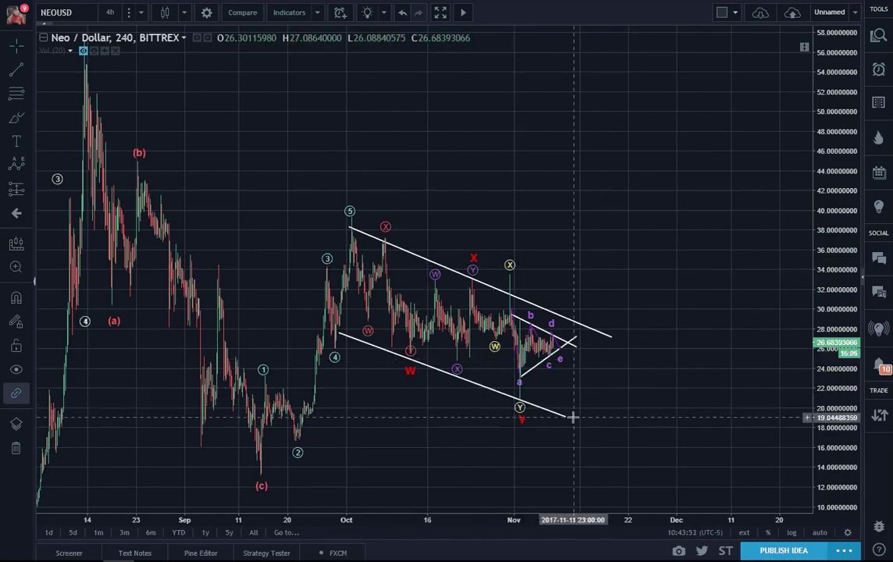
{"action": "left_click_drag", "start_coordinate": [565, 417], "coordinate": [578, 417]}
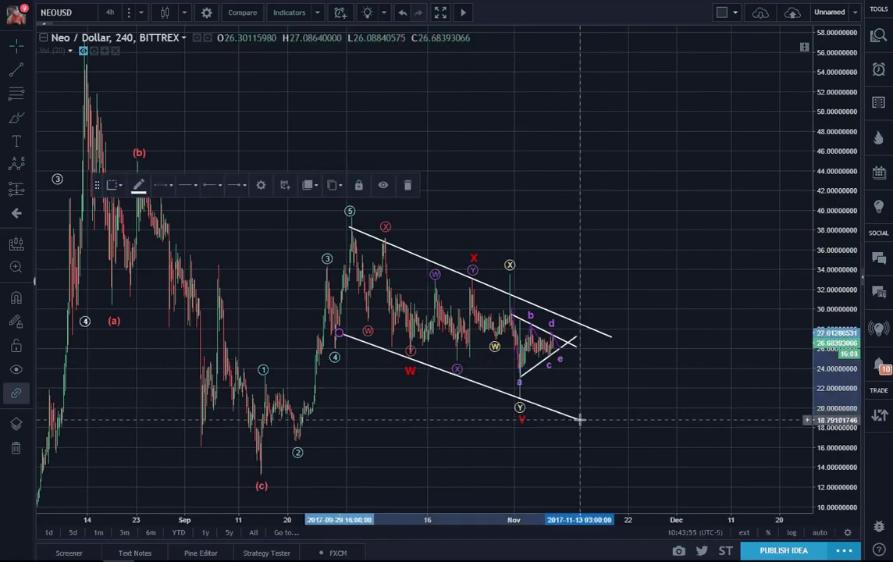
{"action": "left_click", "coordinate": [618, 405]}
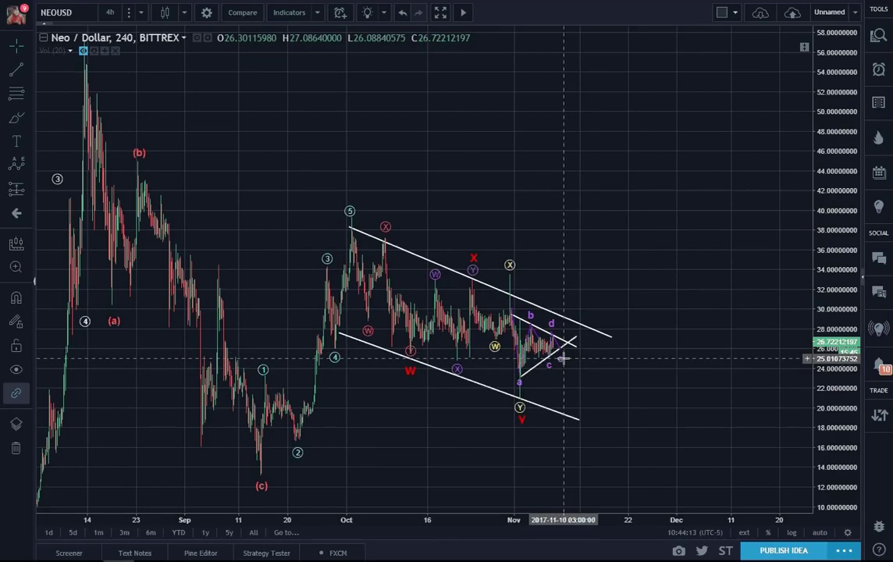
Step: Start a teal Elliott Impulse Wave at the triangle's end, about 26.15 on November 10, with circled 1 at about 33.06 on November 15 and 2 lower
{"action": "left_click_drag", "start_coordinate": [709, 391], "coordinate": [683, 413]}
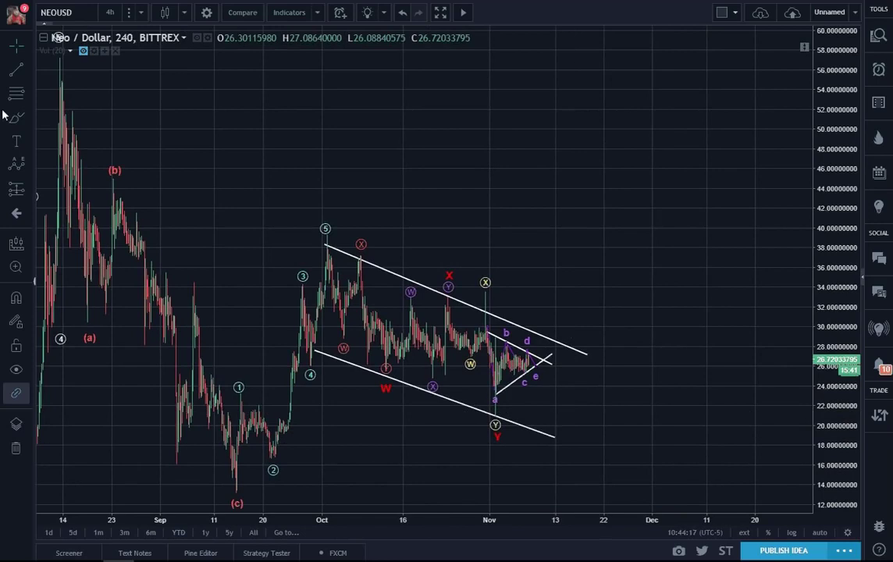
{"action": "left_click", "coordinate": [27, 168]}
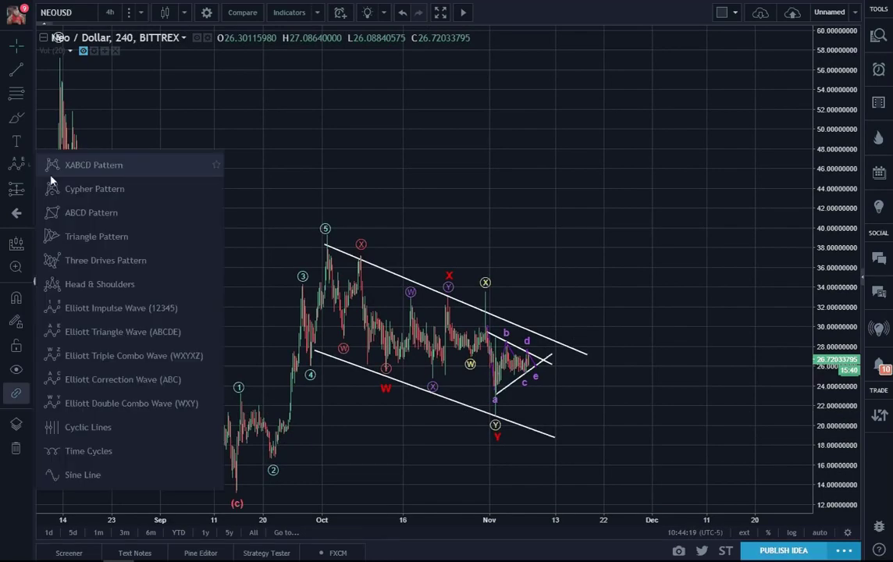
{"action": "left_click", "coordinate": [75, 276]}
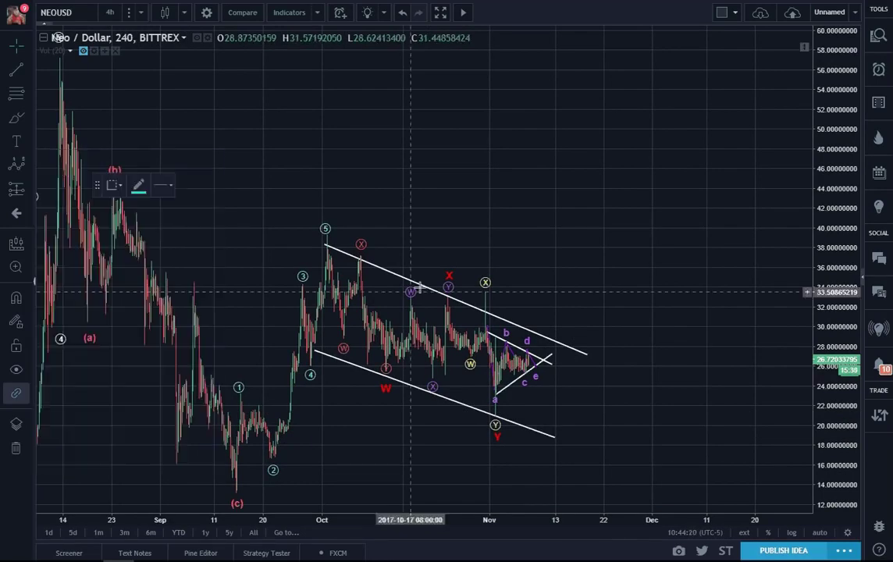
{"action": "left_click", "coordinate": [538, 373]}
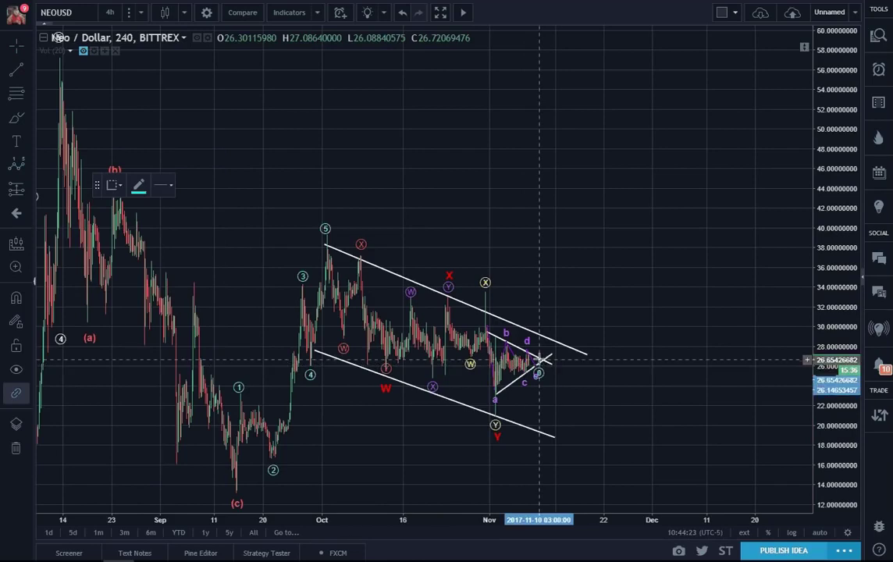
{"action": "left_click", "coordinate": [559, 296]}
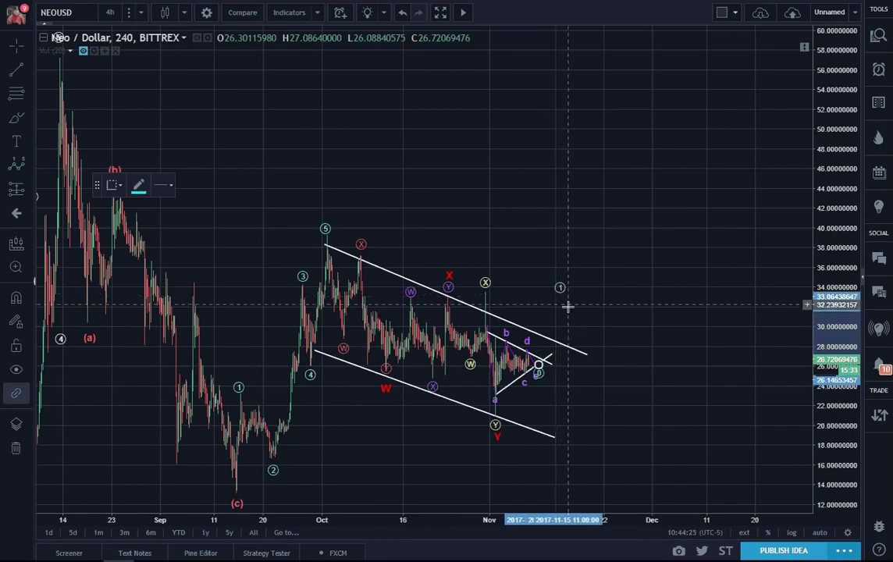
{"action": "left_click", "coordinate": [576, 347]}
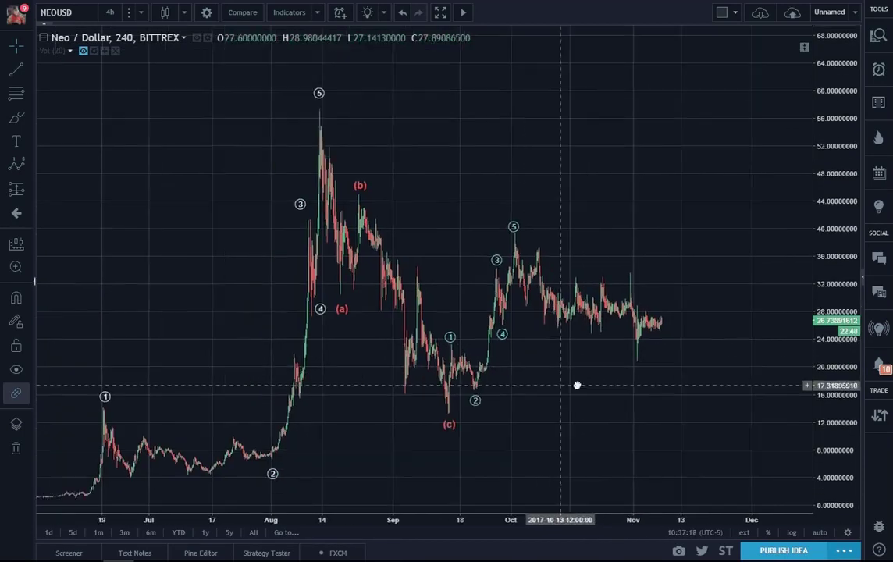
{"action": "mouse_move", "coordinate": [577, 386]}
{"action": "left_mouse_down"}
{"action": "mouse_move", "coordinate": [586, 382]}
{"action": "mouse_move", "coordinate": [576, 381]}
{"action": "left_mouse_up"}
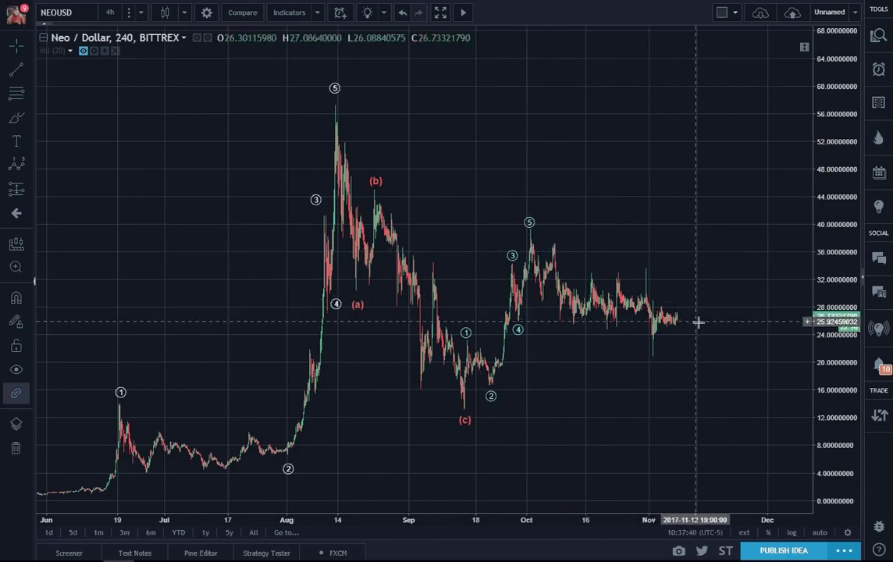
{"action": "left_click_drag", "start_coordinate": [738, 371], "coordinate": [698, 377]}
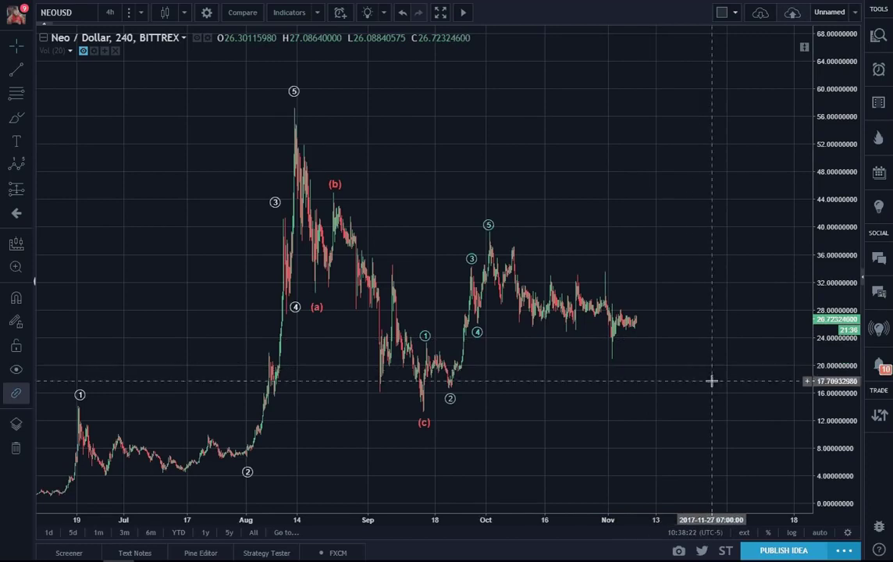
Step: Draw a red Elliott Double Combo Wave from about 37.51 in early October, with W about 28.64, X about 37.15 and Y just below the October 13 low
{"action": "left_click", "coordinate": [29, 172]}
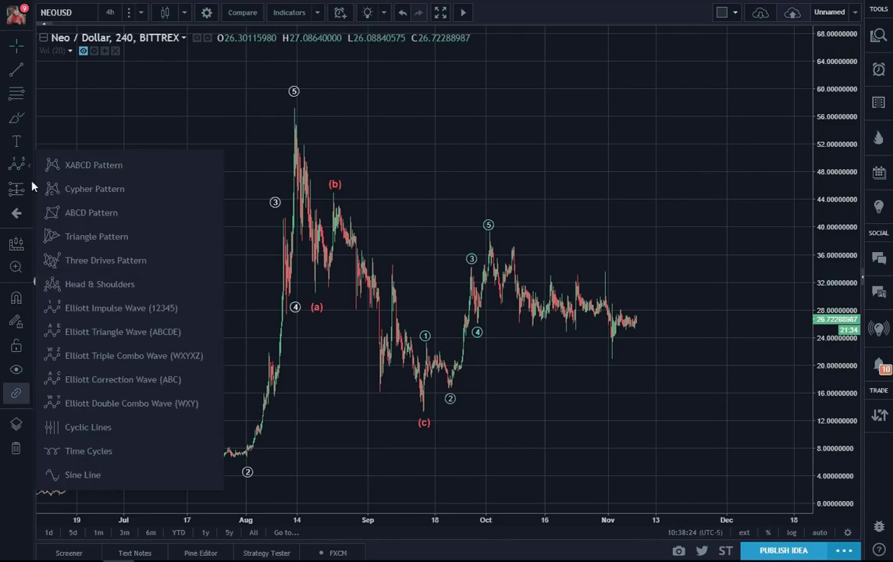
{"action": "left_click", "coordinate": [105, 405]}
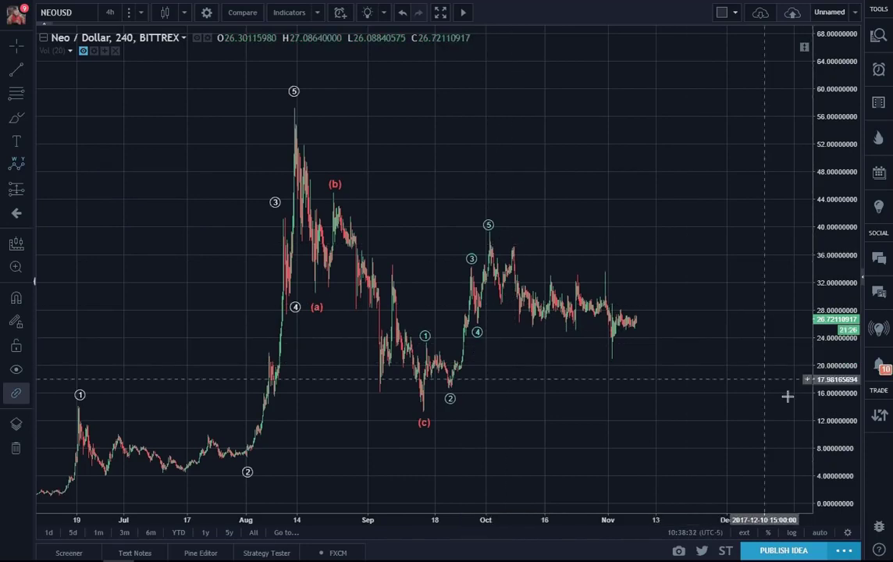
{"action": "key", "text": "Escape"}
{"action": "left_click_drag", "start_coordinate": [832, 416], "coordinate": [832, 374]}
{"action": "scroll", "coordinate": [584, 369], "scroll_direction": "up", "scroll_amount": 5}
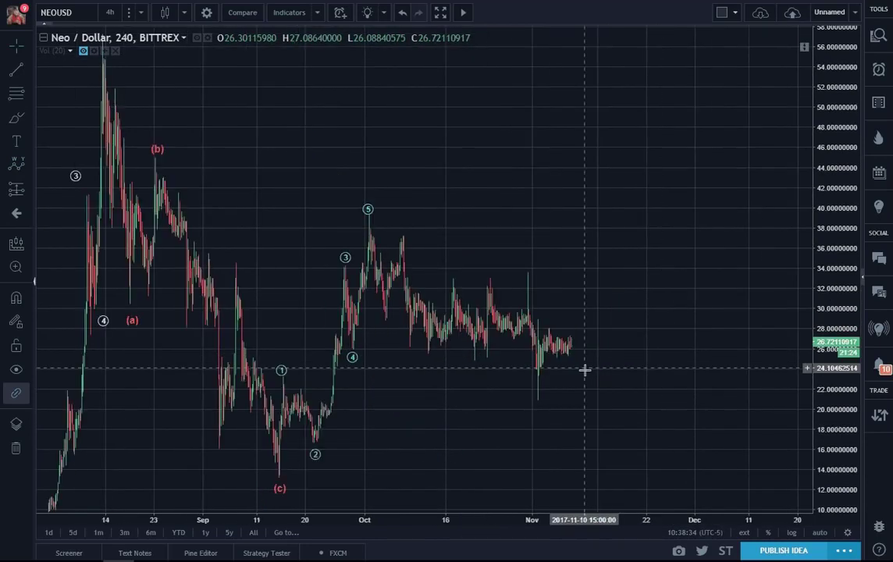
{"action": "left_click_drag", "start_coordinate": [576, 382], "coordinate": [754, 366]}
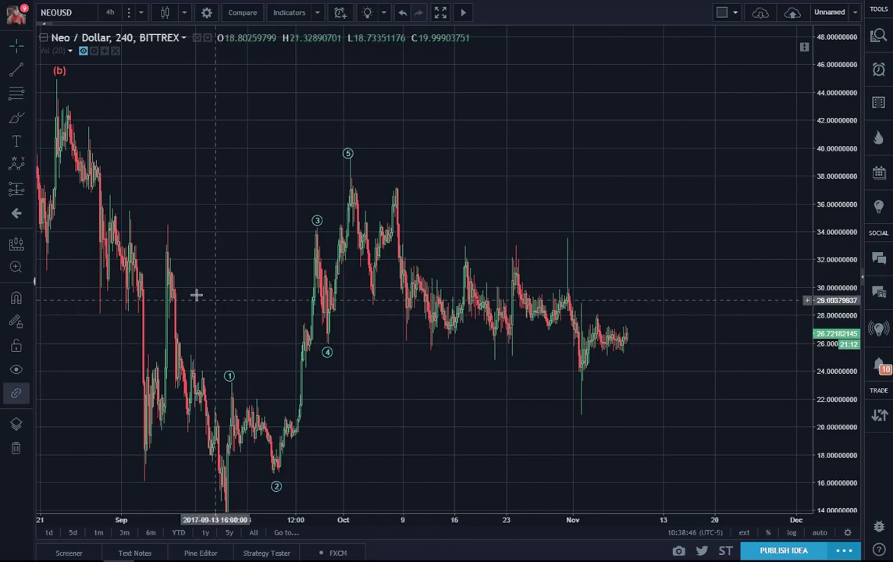
{"action": "left_click", "coordinate": [16, 167]}
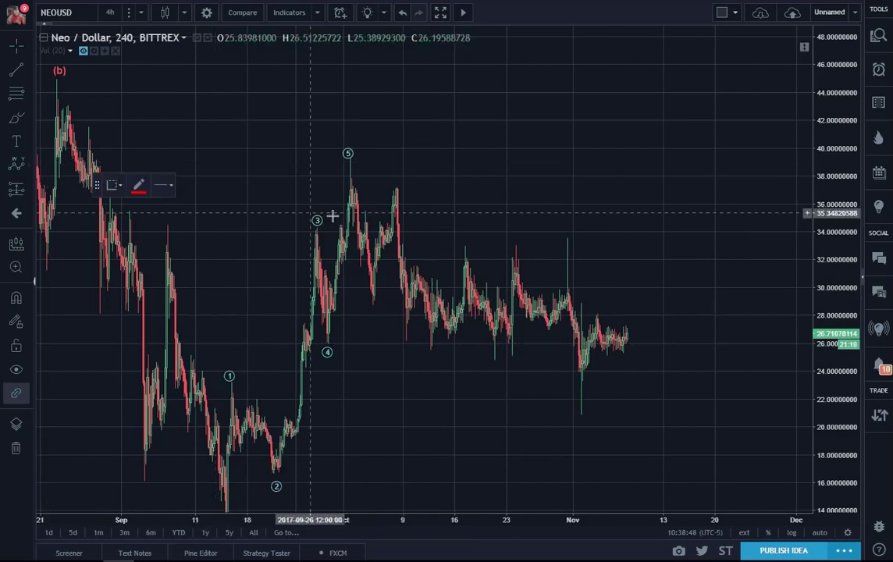
{"action": "left_click", "coordinate": [350, 190]}
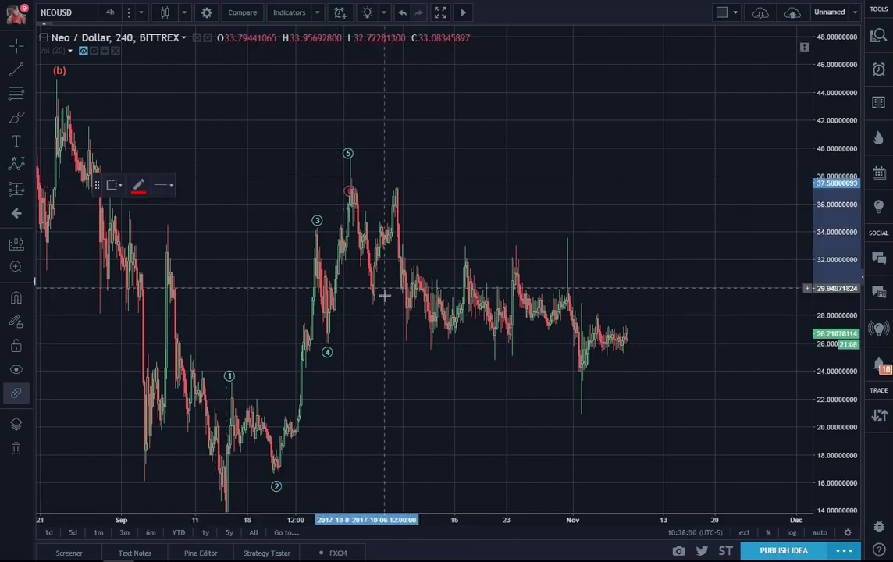
{"action": "left_click", "coordinate": [381, 305]}
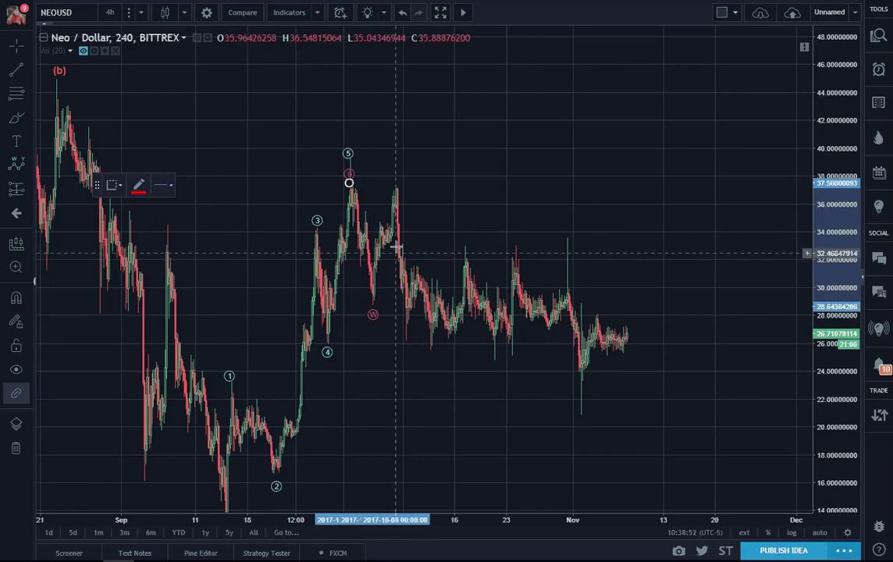
{"action": "left_click", "coordinate": [395, 187]}
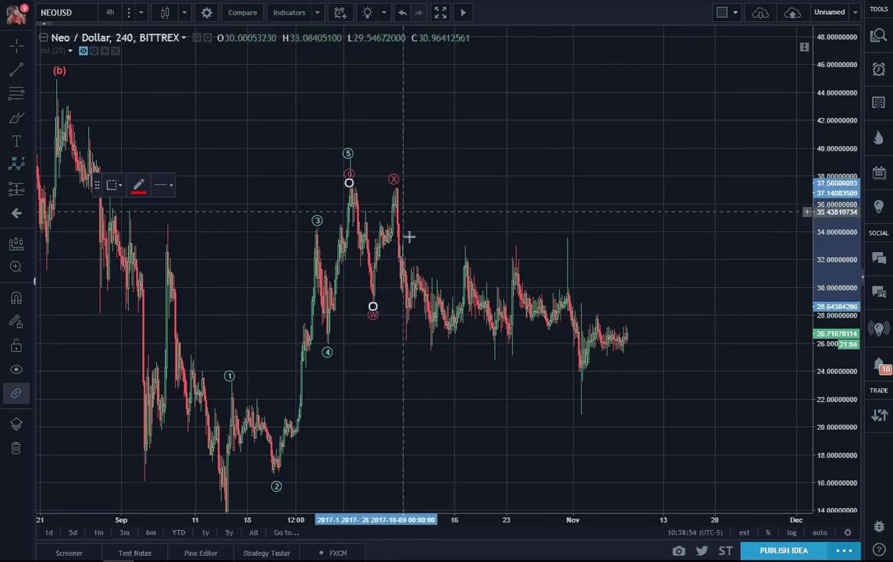
{"action": "left_click", "coordinate": [431, 352]}
{"action": "left_click", "coordinate": [489, 416]}
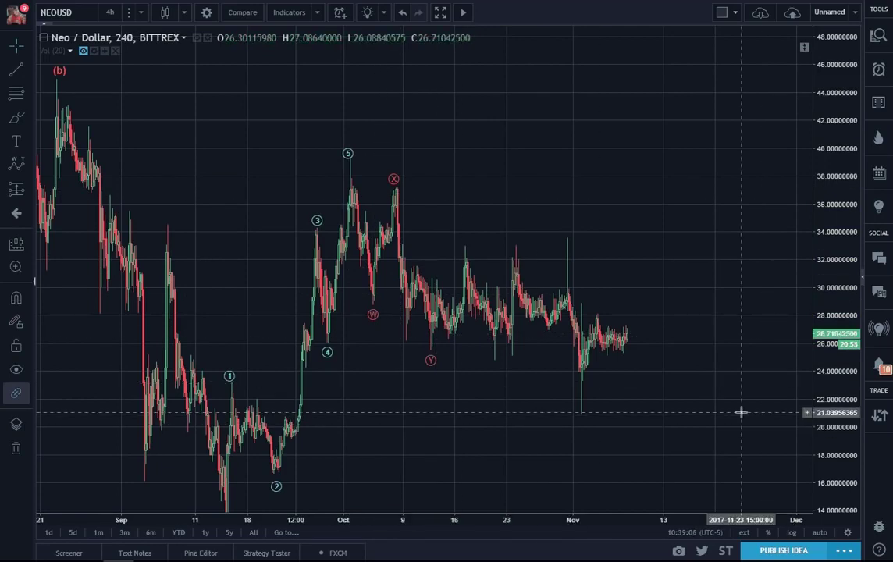
{"action": "left_click", "coordinate": [431, 352]}
{"action": "left_click", "coordinate": [463, 378]}
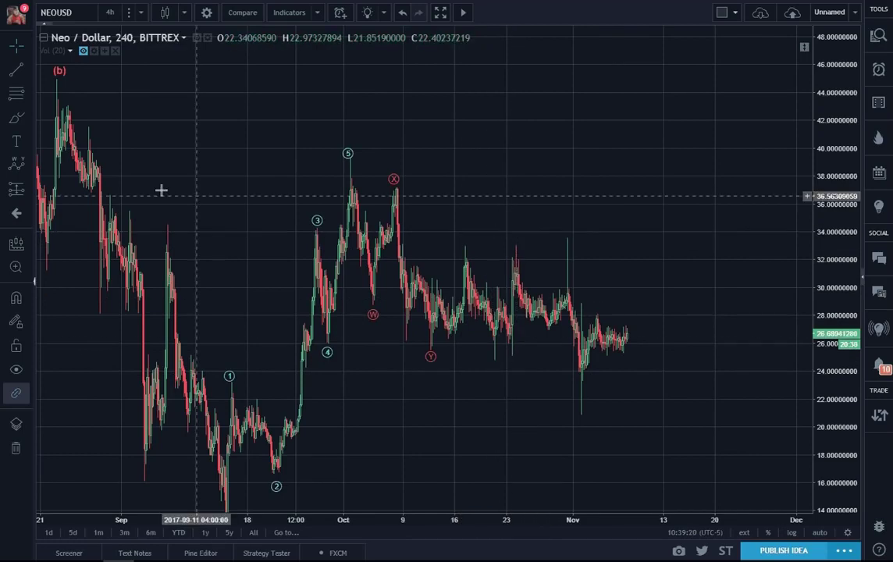
Step: Draw a purple Elliott Double Combo Wave from the red circled Y, about 25.90, with W about 32.60, X about 24.82 and Y about 33.10
{"action": "left_click", "coordinate": [20, 168]}
{"action": "left_click", "coordinate": [138, 189]}
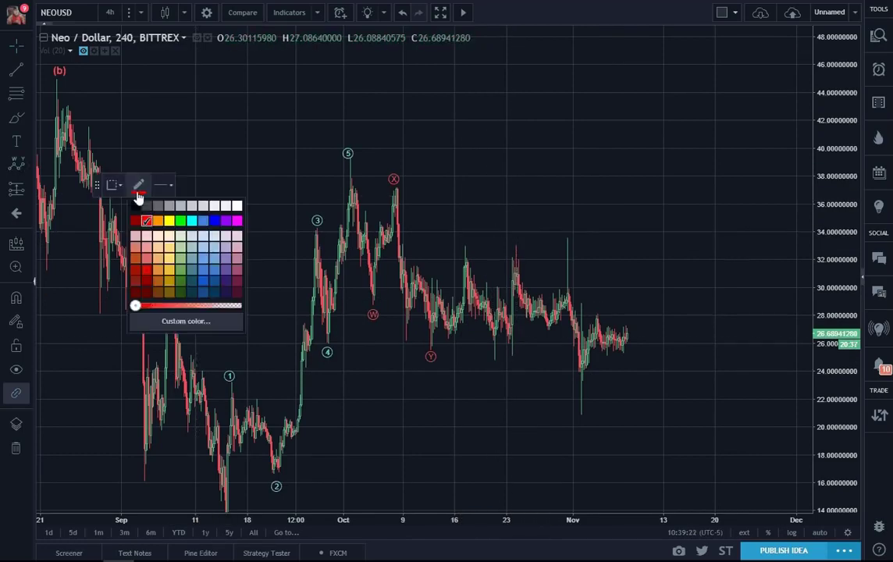
{"action": "left_click", "coordinate": [228, 222]}
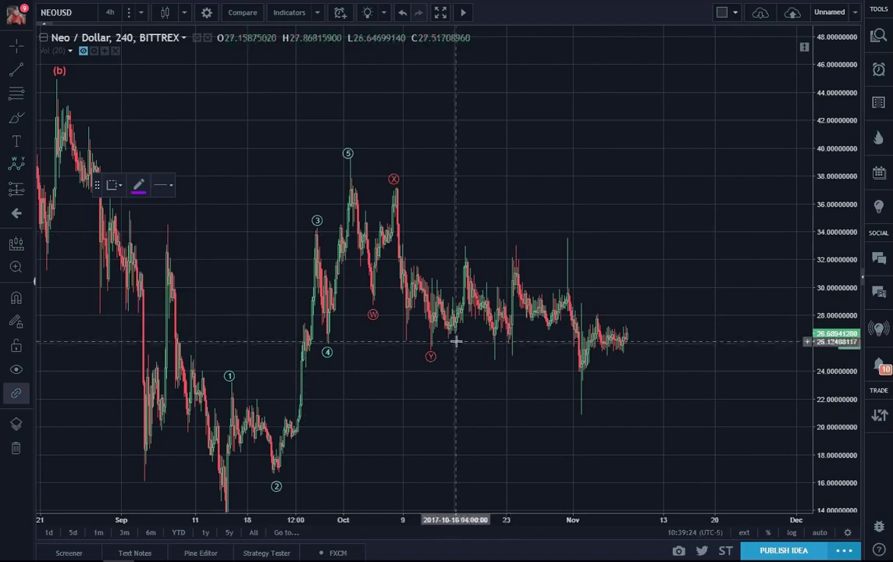
{"action": "mouse_move", "coordinate": [465, 255]}
{"action": "left_mouse_down"}
{"action": "mouse_move", "coordinate": [490, 295]}
{"action": "mouse_move", "coordinate": [495, 354]}
{"action": "left_mouse_up"}
{"action": "key", "text": "Escape"}
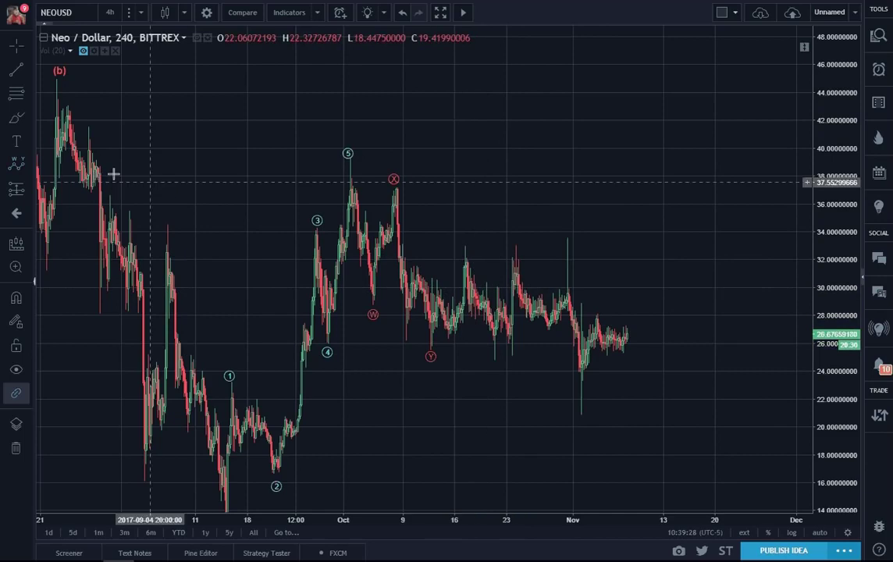
{"action": "left_click", "coordinate": [14, 167]}
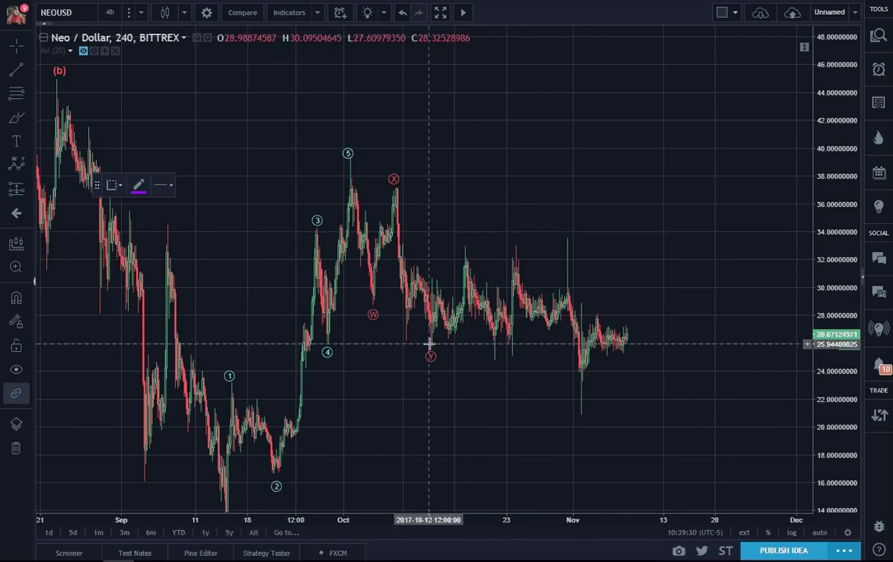
{"action": "left_click", "coordinate": [429, 354]}
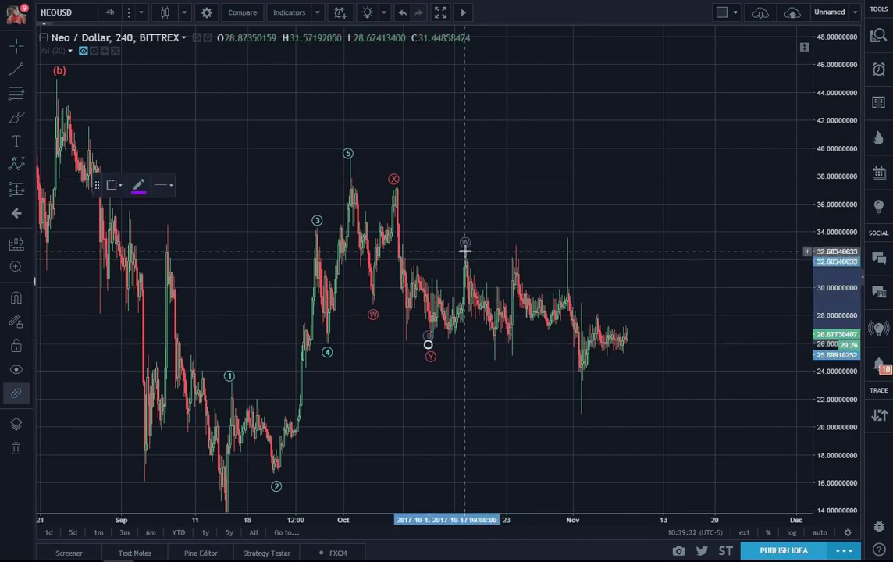
{"action": "left_click", "coordinate": [464, 249]}
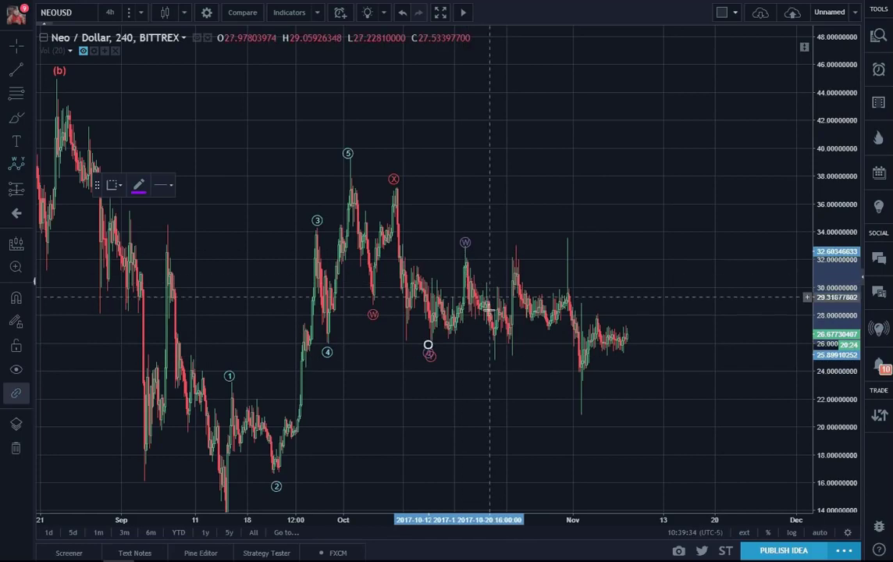
{"action": "left_click", "coordinate": [493, 361]}
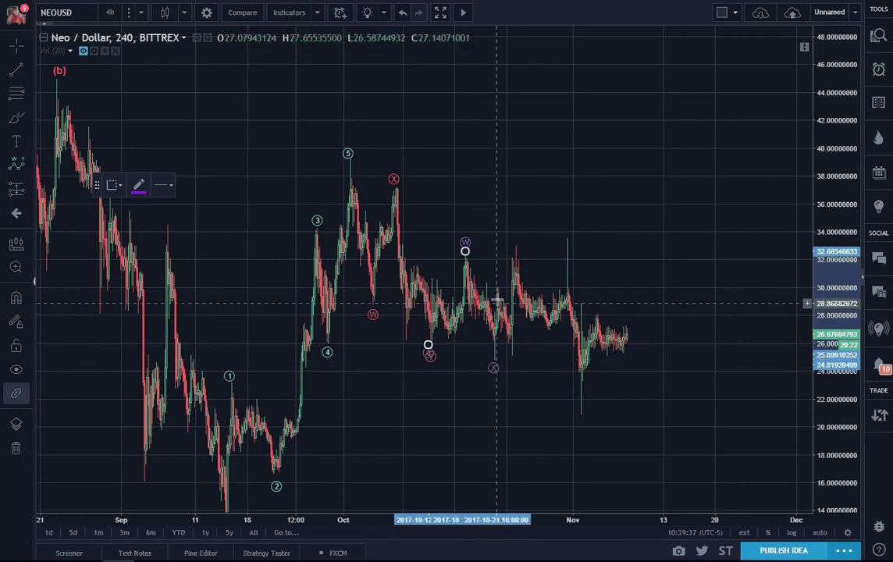
{"action": "left_click", "coordinate": [517, 244]}
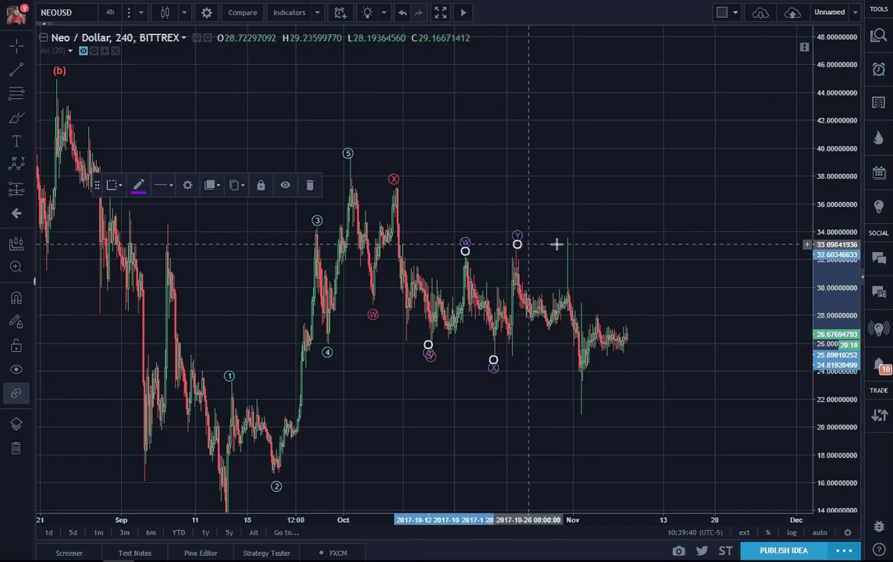
{"action": "left_click", "coordinate": [644, 239]}
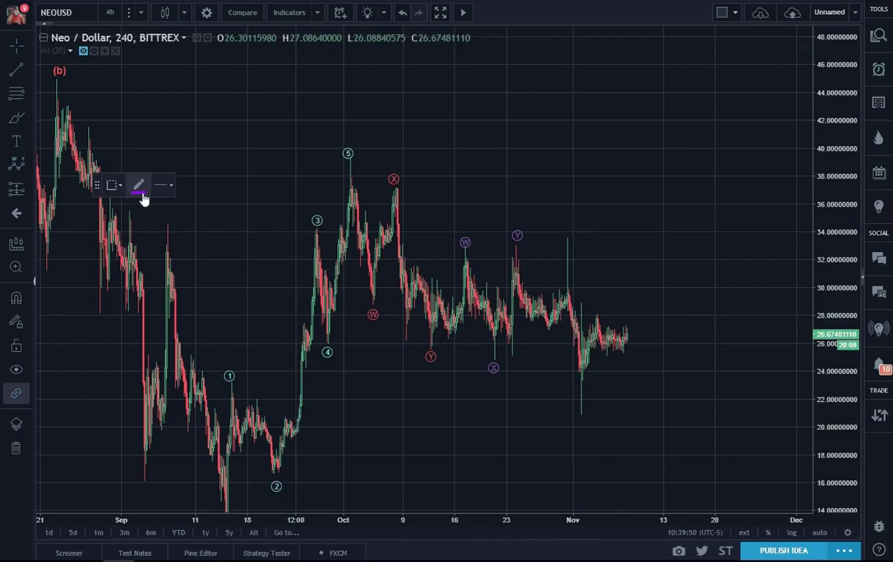
Step: Draw a yellow Elliott Double Combo Wave from the purple circled Y, about 32.65, with W about 27.02, X about 33.59 and Y about 20.9
{"action": "left_click", "coordinate": [141, 190]}
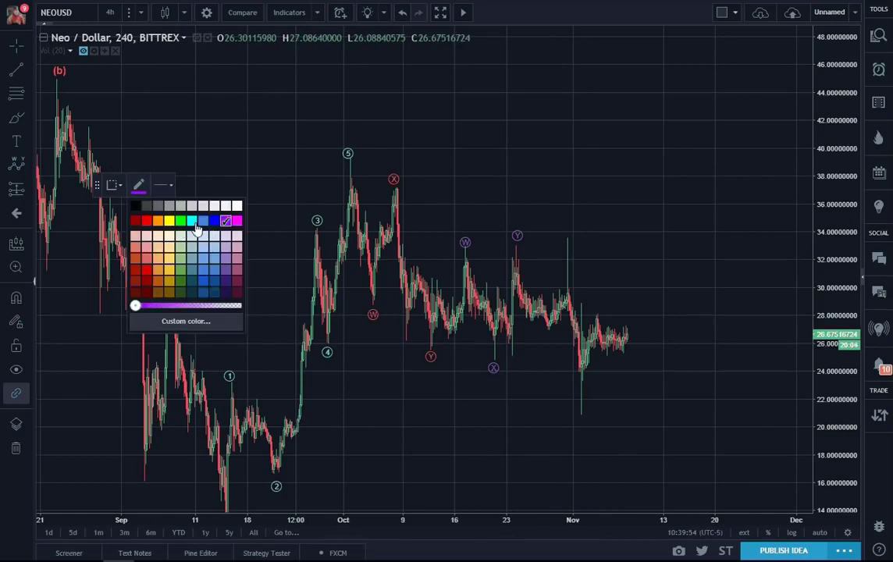
{"action": "left_click", "coordinate": [170, 221]}
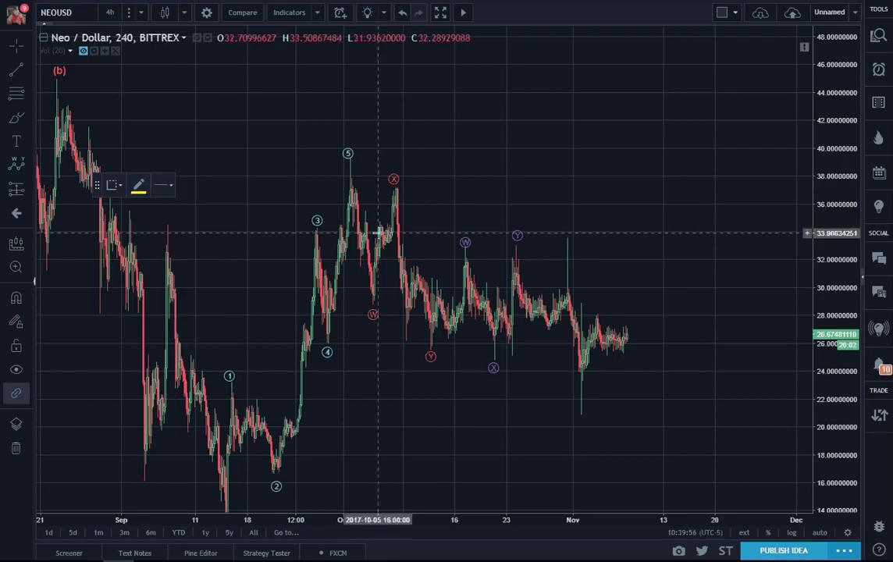
{"action": "left_click", "coordinate": [515, 258]}
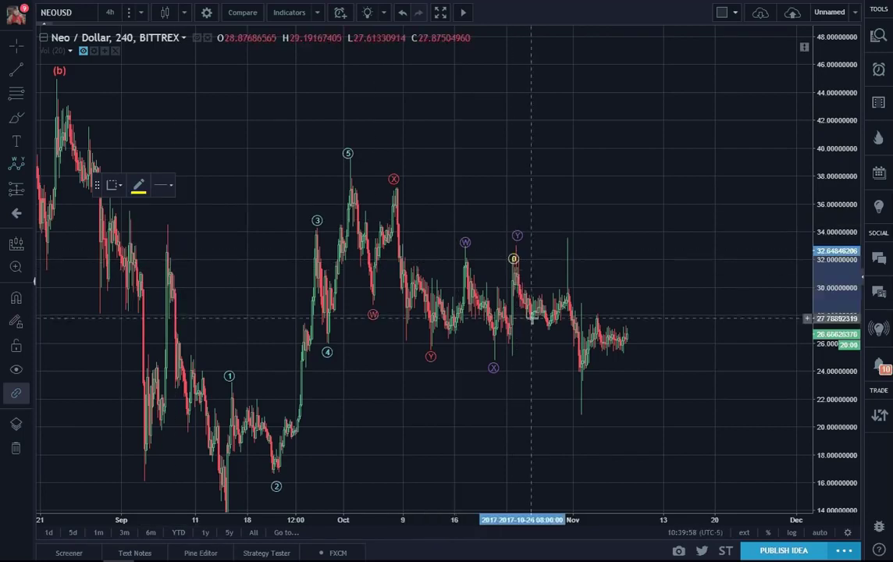
{"action": "left_click", "coordinate": [547, 329]}
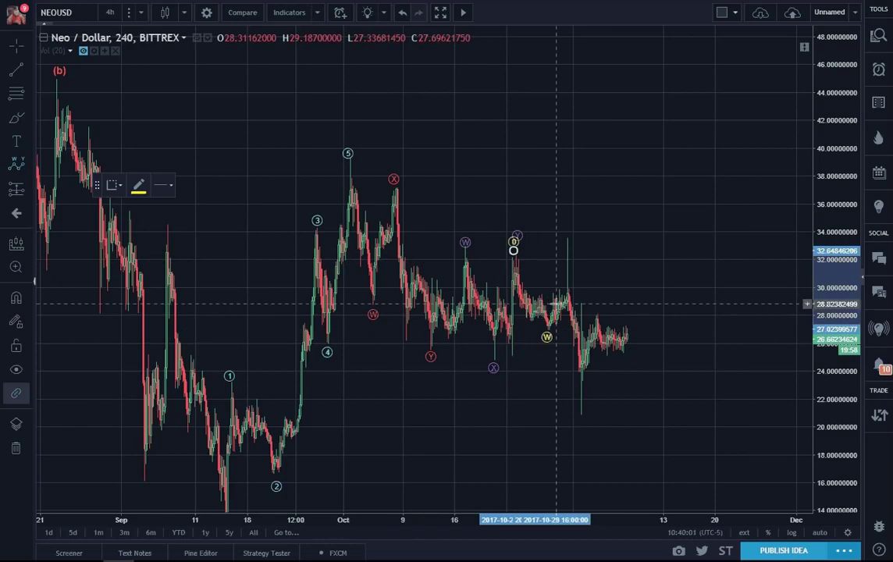
{"action": "left_click", "coordinate": [568, 238]}
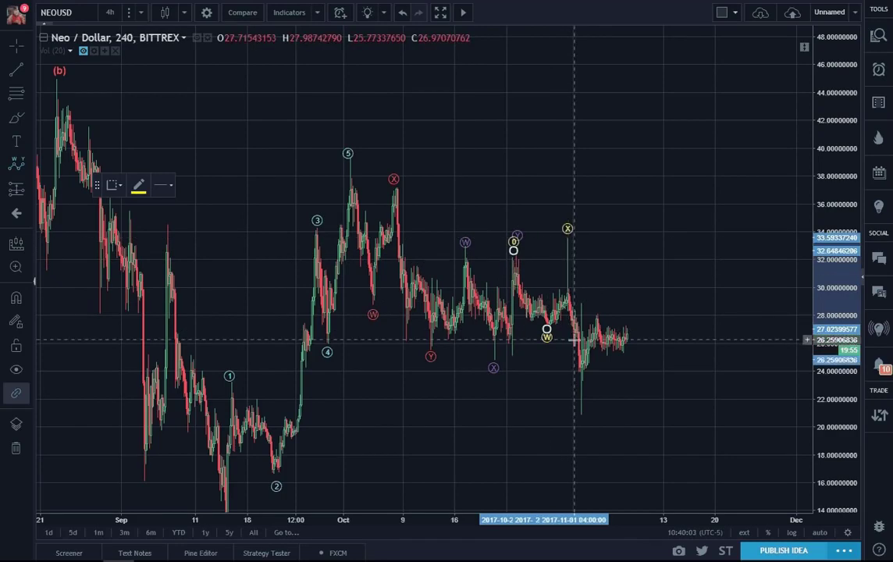
{"action": "left_click", "coordinate": [581, 414]}
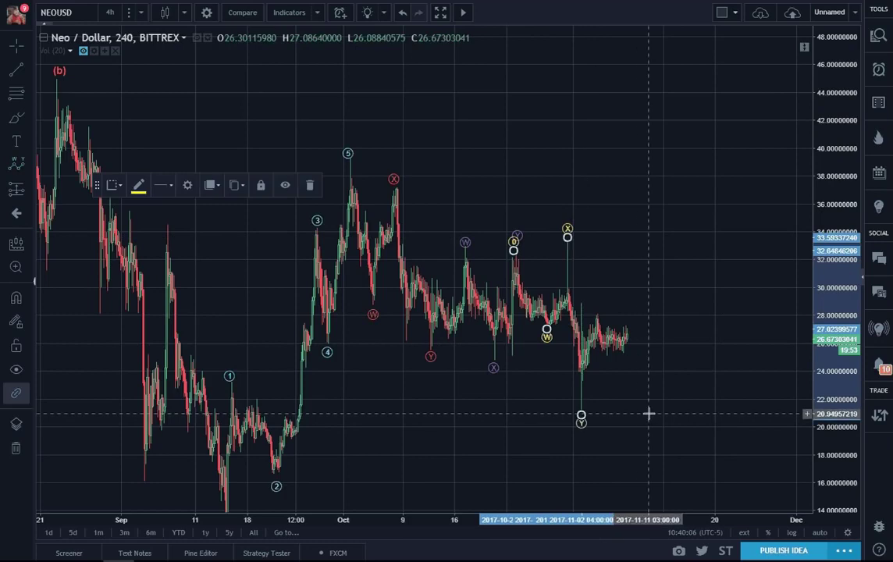
{"action": "left_click", "coordinate": [662, 413]}
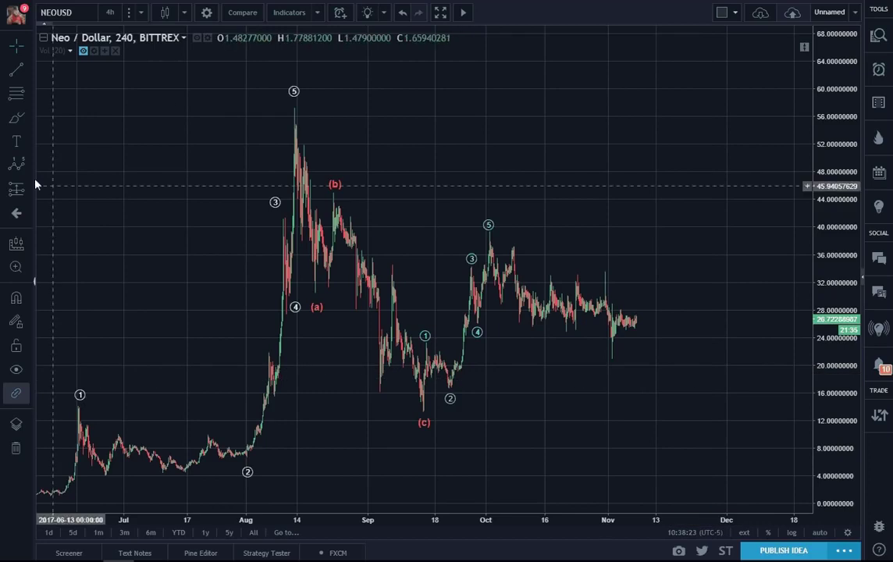
Step: Draw a red Elliott Double Combo Wave from about 37.51 in early October, with W about 28.64, X about 37.15 and Y about 25.63
{"action": "left_click", "coordinate": [28, 167]}
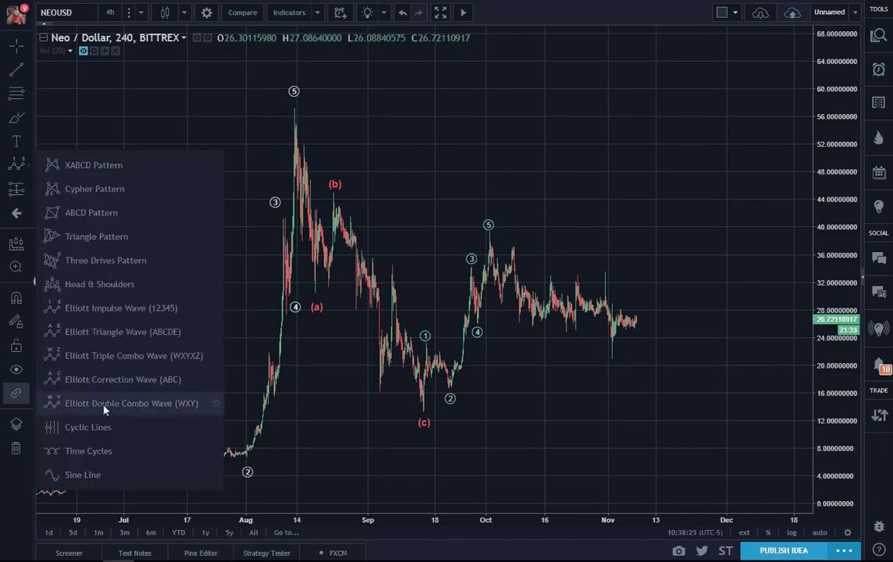
{"action": "left_click", "coordinate": [78, 407]}
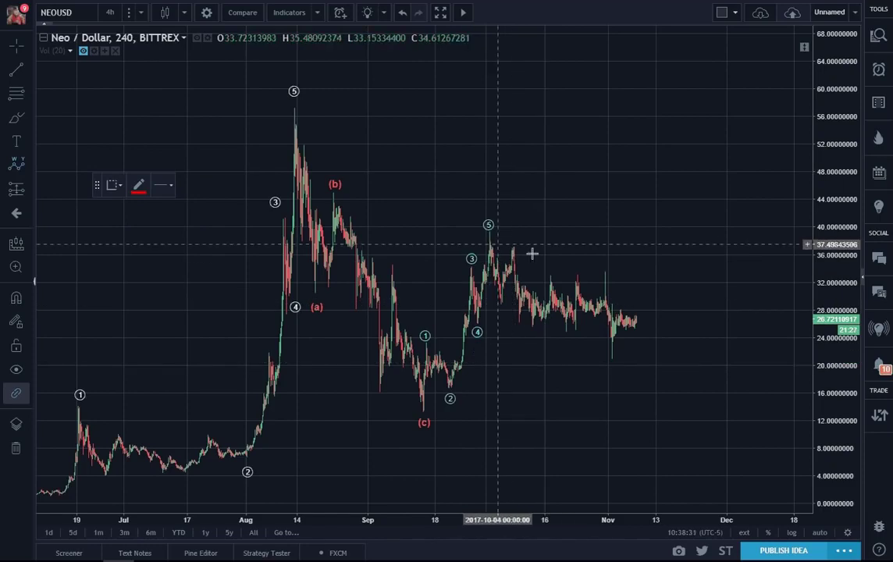
{"action": "left_click_drag", "start_coordinate": [832, 416], "coordinate": [831, 374]}
{"action": "scroll", "coordinate": [582, 368], "scroll_direction": "up", "scroll_amount": 3}
{"action": "left_click_drag", "start_coordinate": [577, 383], "coordinate": [754, 365]}
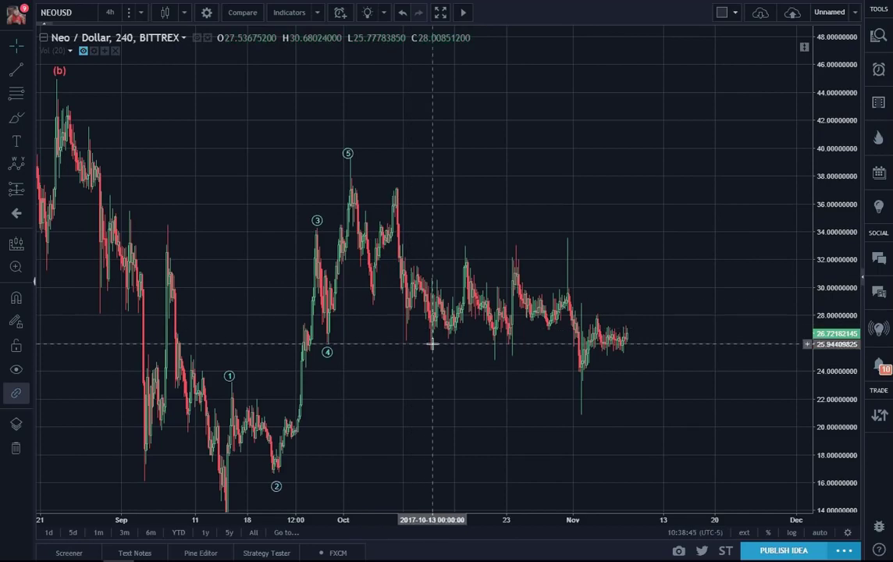
{"action": "left_click", "coordinate": [15, 167]}
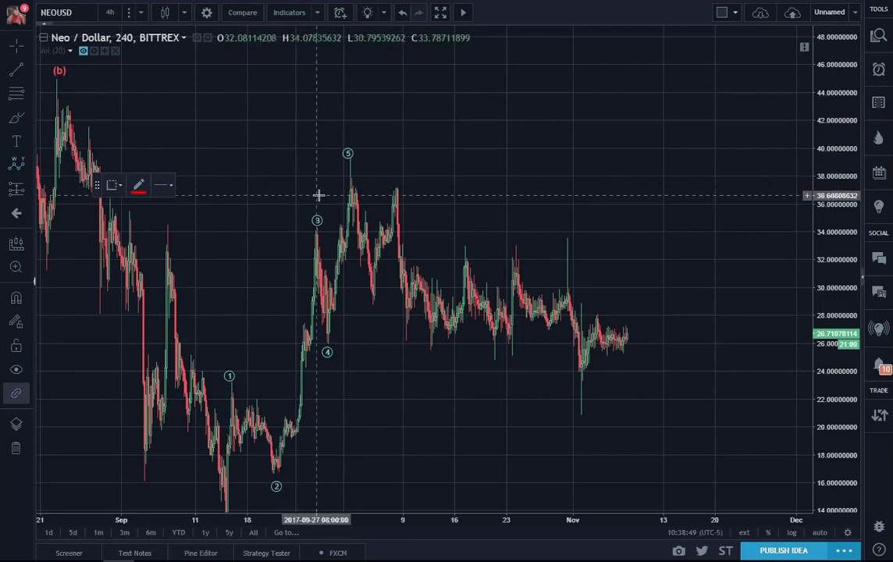
{"action": "left_click", "coordinate": [349, 188]}
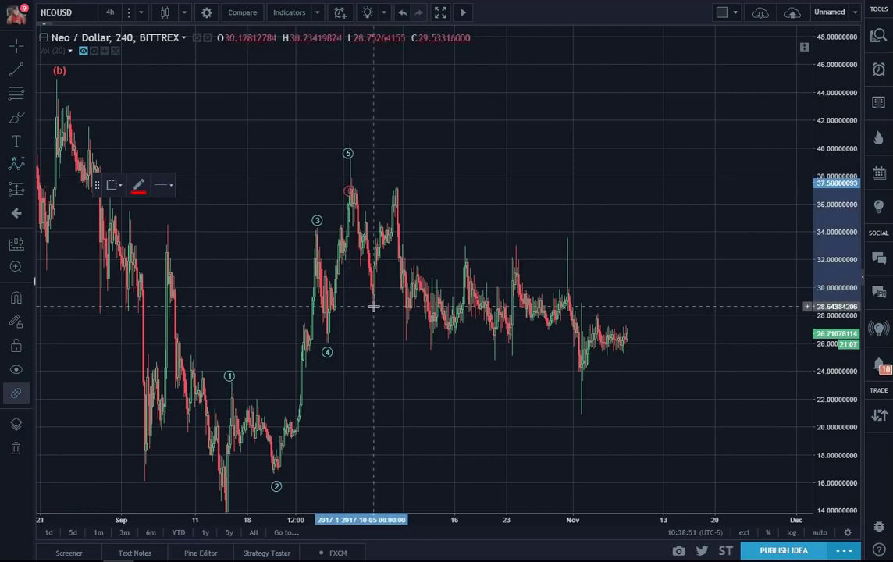
{"action": "left_click", "coordinate": [378, 306]}
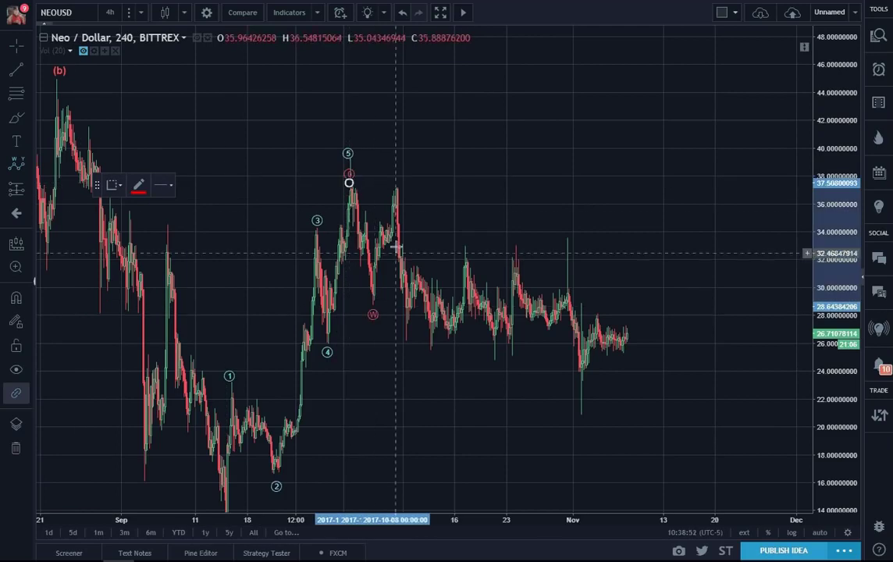
{"action": "left_click", "coordinate": [394, 188]}
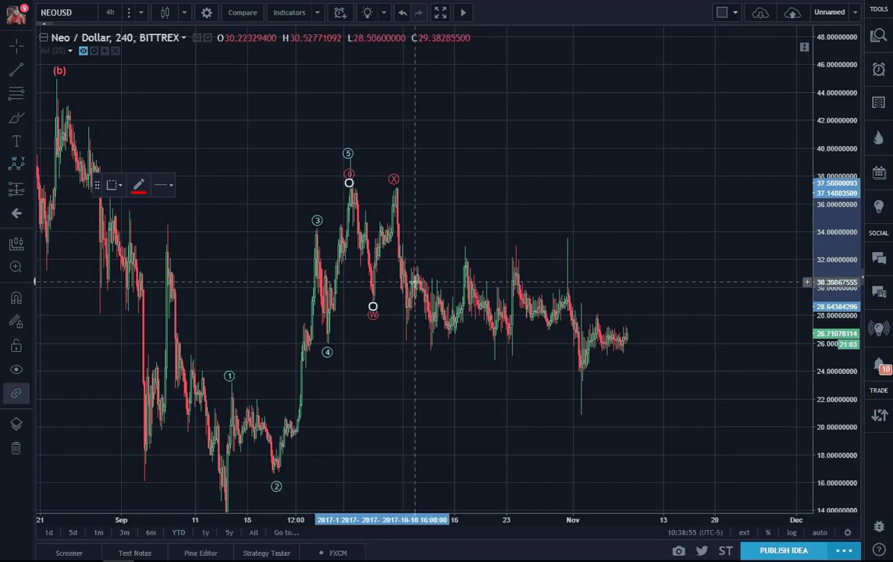
{"action": "left_click", "coordinate": [431, 353]}
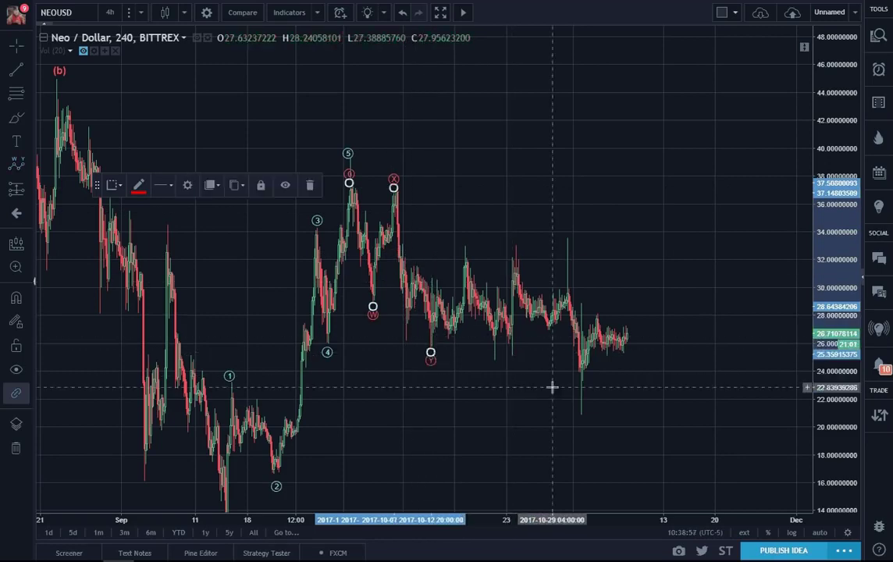
{"action": "left_click", "coordinate": [490, 416]}
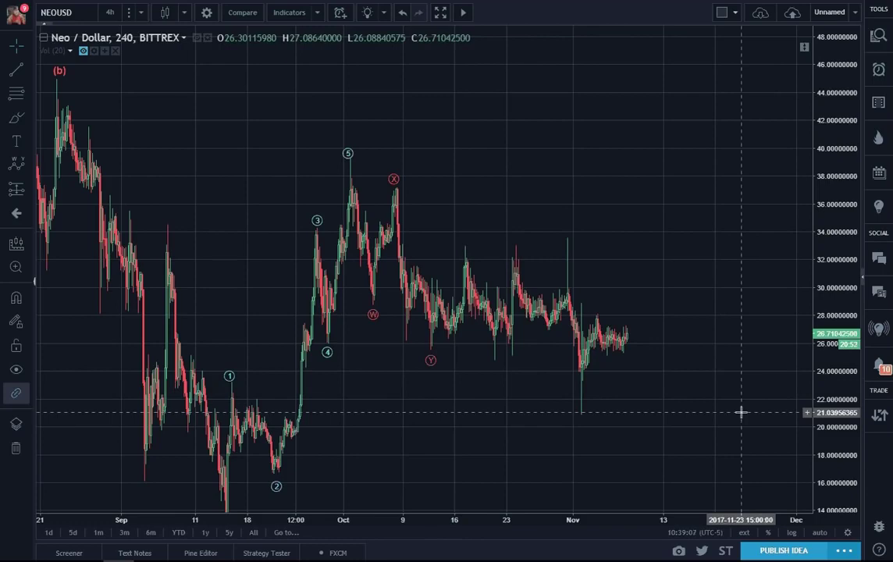
{"action": "left_click", "coordinate": [432, 357]}
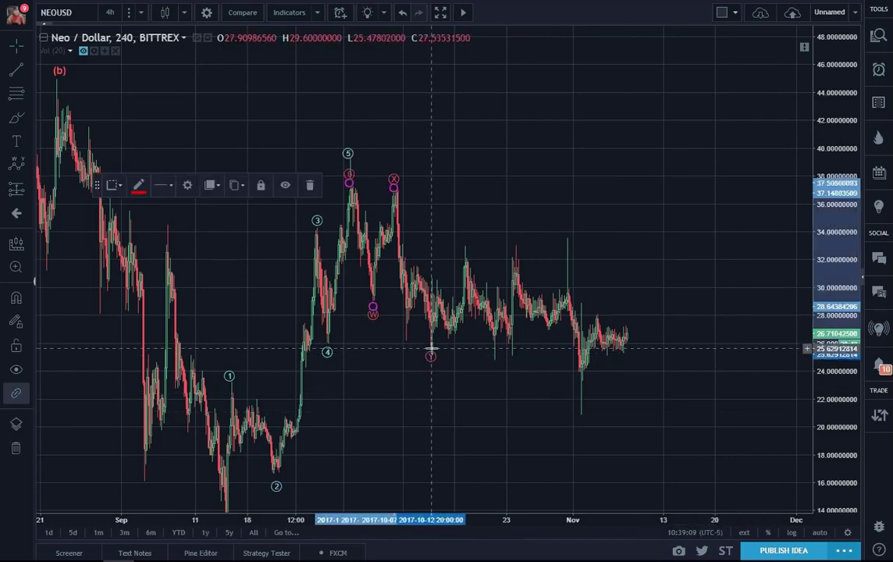
{"action": "left_click", "coordinate": [462, 372]}
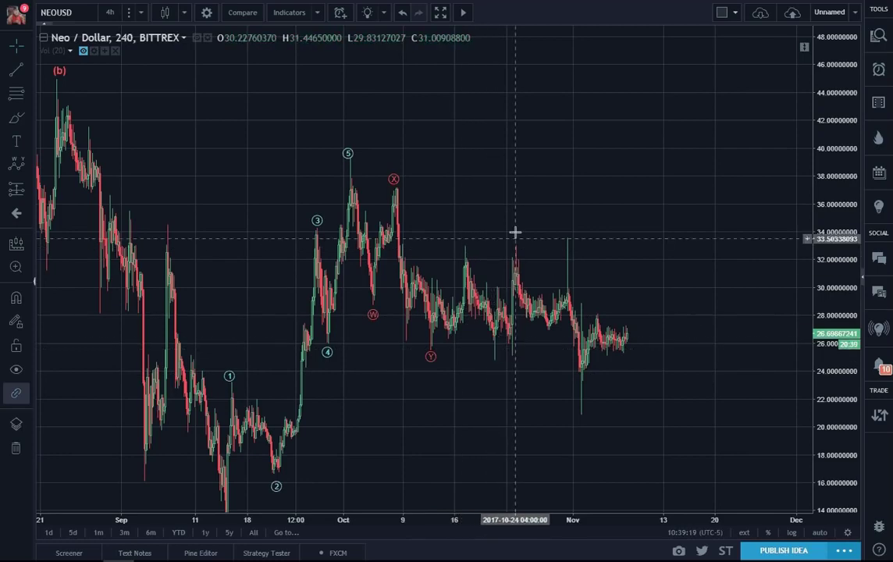
Step: Draw a purple Elliott Double Combo Wave from the red circled Y, about 25.90, with W about 32.60, X about 24.82 and Y about 33.10
{"action": "left_click", "coordinate": [20, 168]}
{"action": "left_click", "coordinate": [138, 189]}
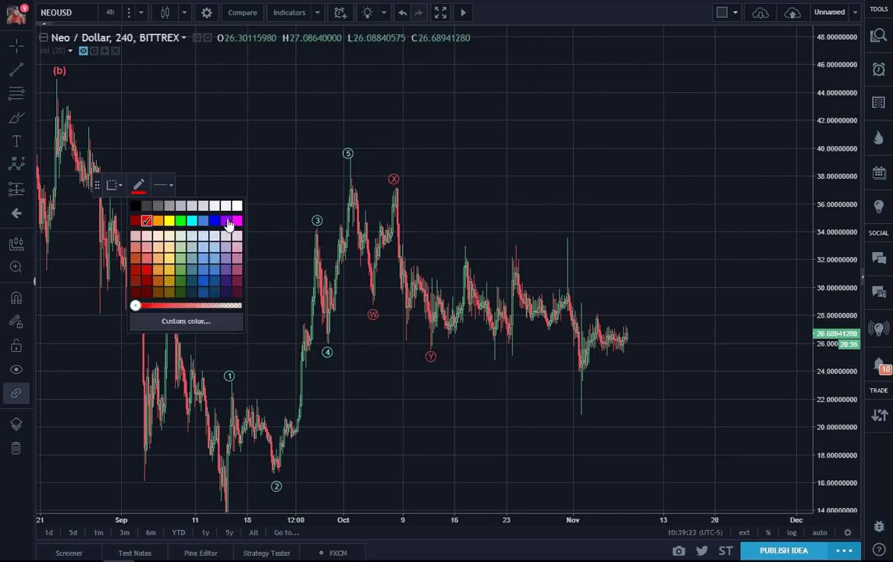
{"action": "left_click", "coordinate": [228, 221]}
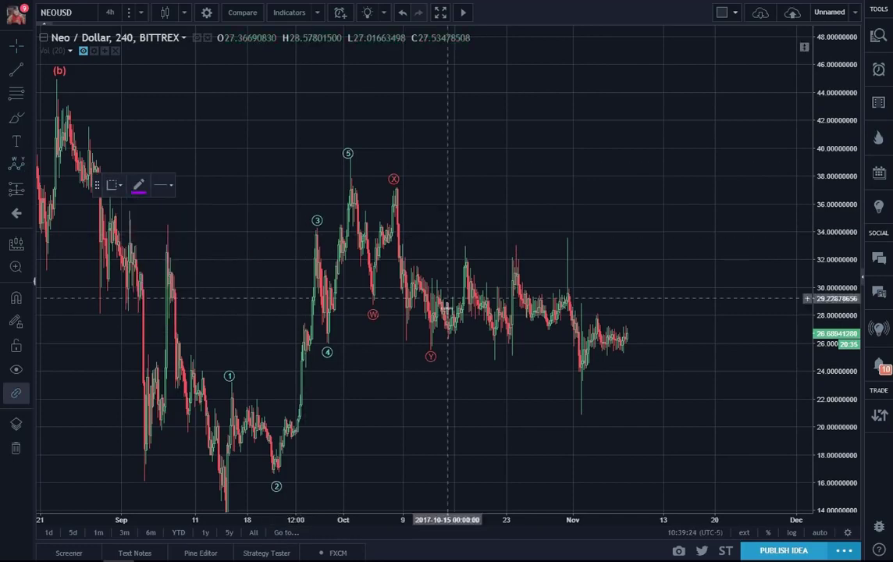
{"action": "left_click", "coordinate": [464, 256]}
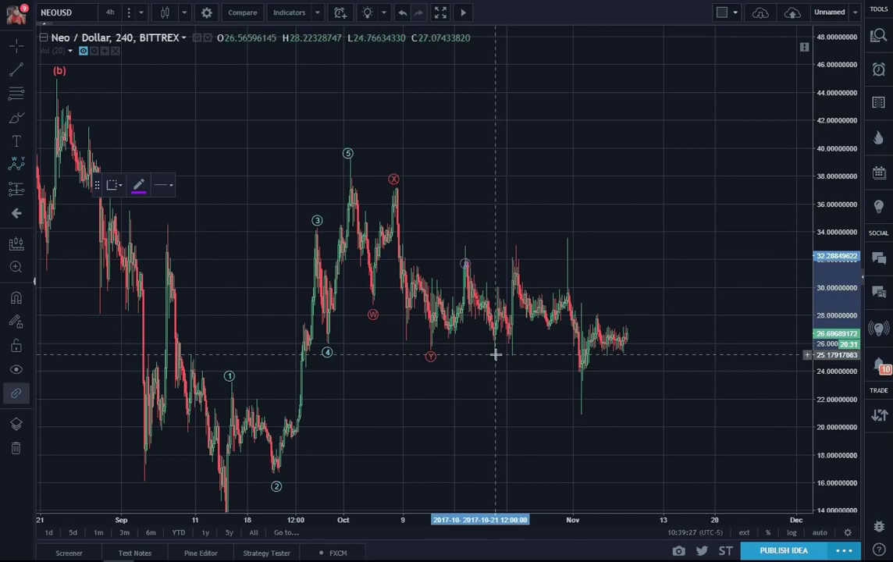
{"action": "key", "text": "Escape"}
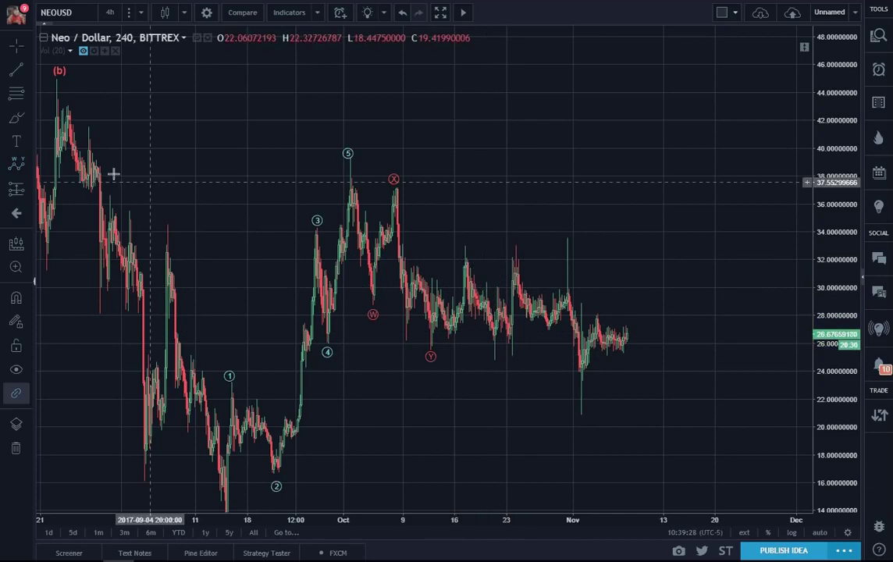
{"action": "left_click", "coordinate": [15, 166]}
{"action": "left_click", "coordinate": [430, 355]}
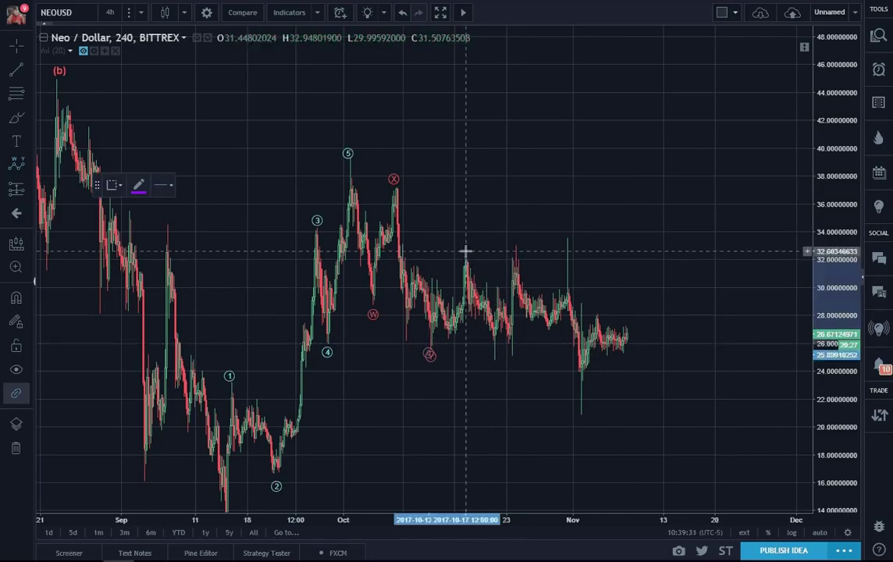
{"action": "left_click", "coordinate": [465, 250]}
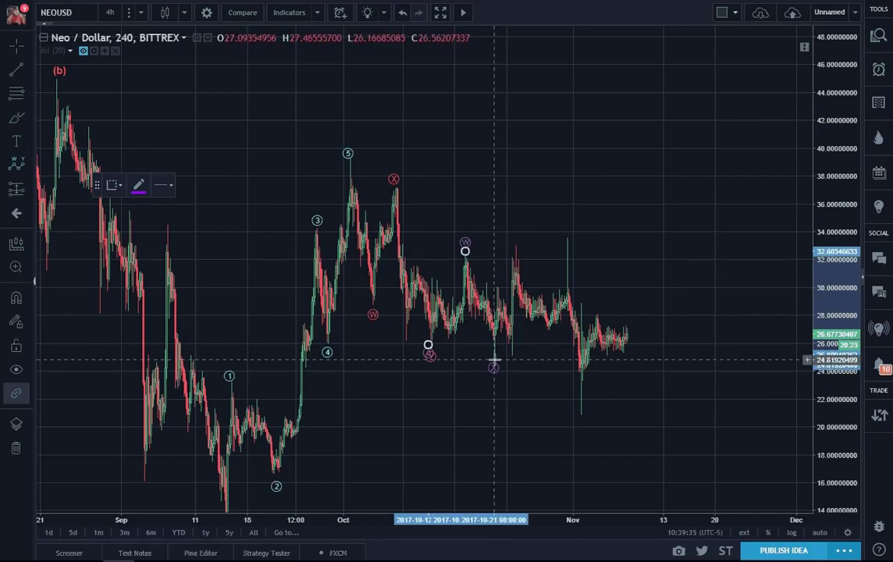
{"action": "left_click", "coordinate": [494, 360]}
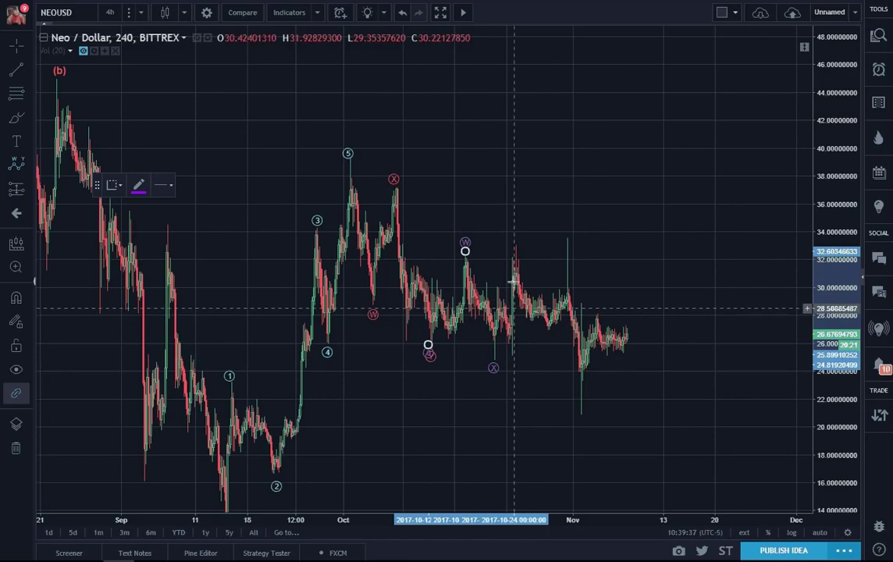
{"action": "left_click", "coordinate": [517, 245]}
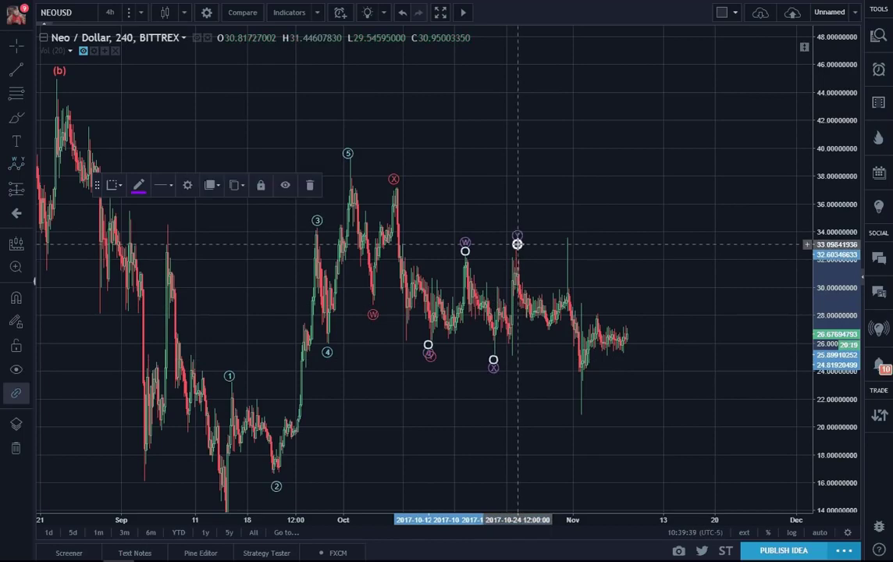
{"action": "left_click", "coordinate": [644, 238]}
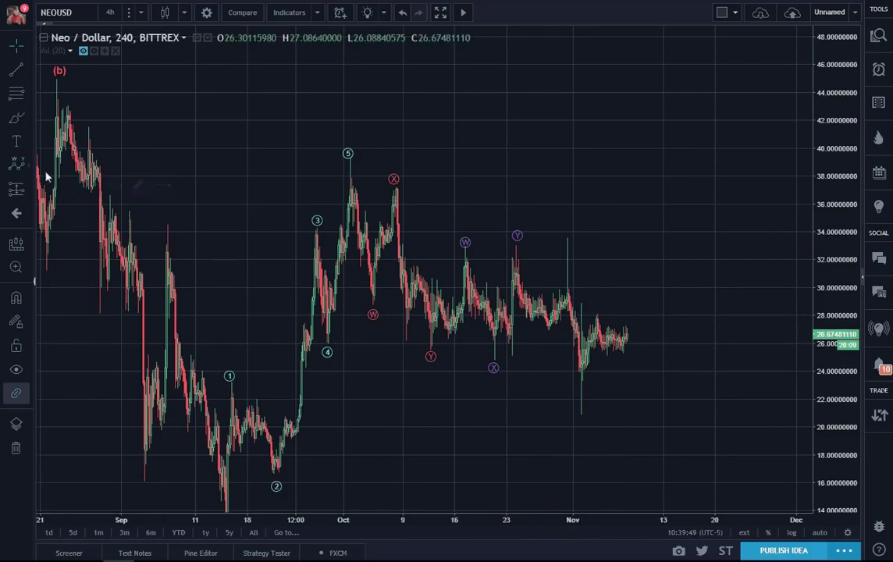
Step: Draw a yellow Elliott Double Combo Wave from late October's high, about 32.65, with W about 27.02, X about 33.59 and Y at the November 2 low
{"action": "left_click", "coordinate": [144, 195]}
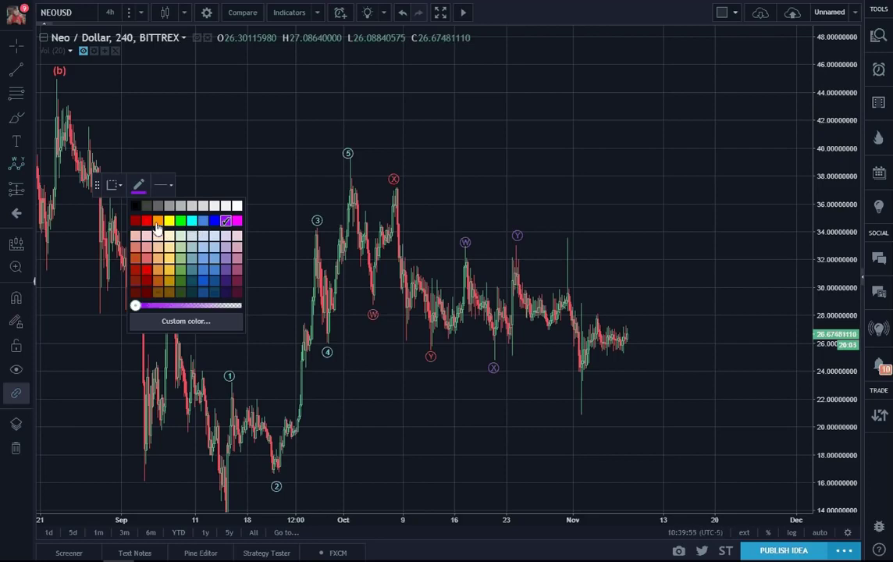
{"action": "left_click", "coordinate": [169, 222]}
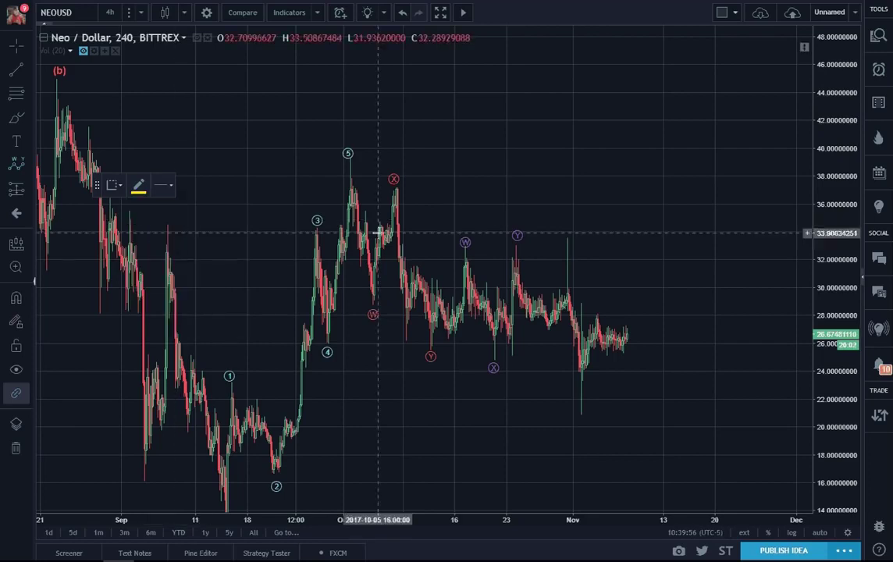
{"action": "left_click", "coordinate": [513, 252]}
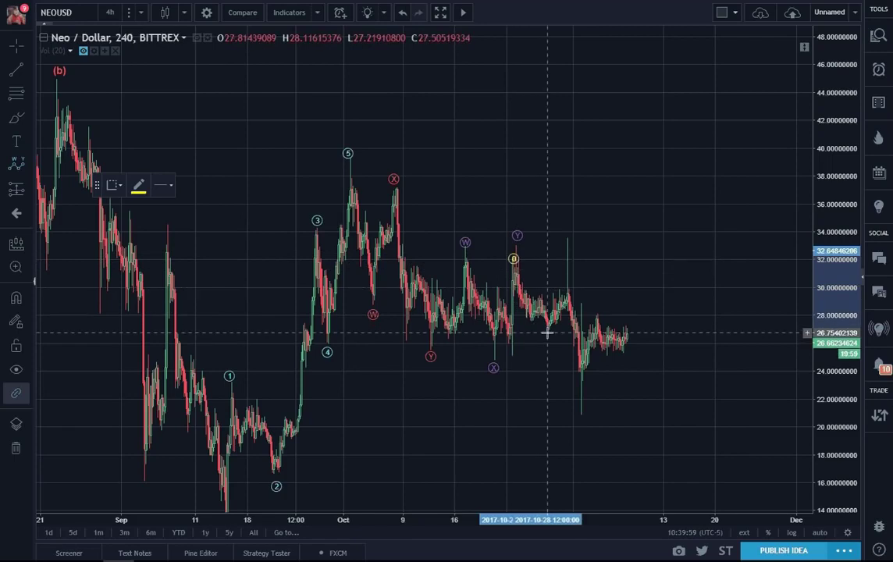
{"action": "left_click", "coordinate": [548, 328]}
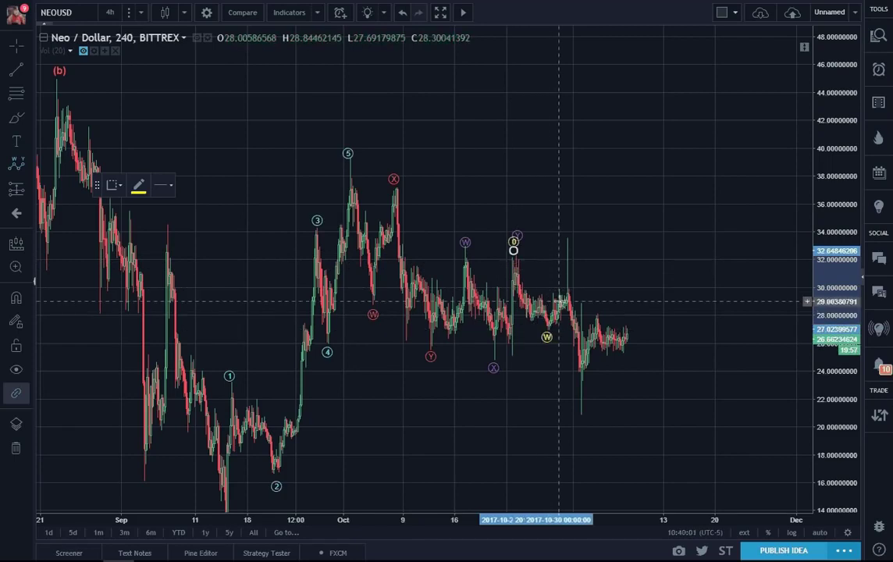
{"action": "left_click", "coordinate": [567, 238]}
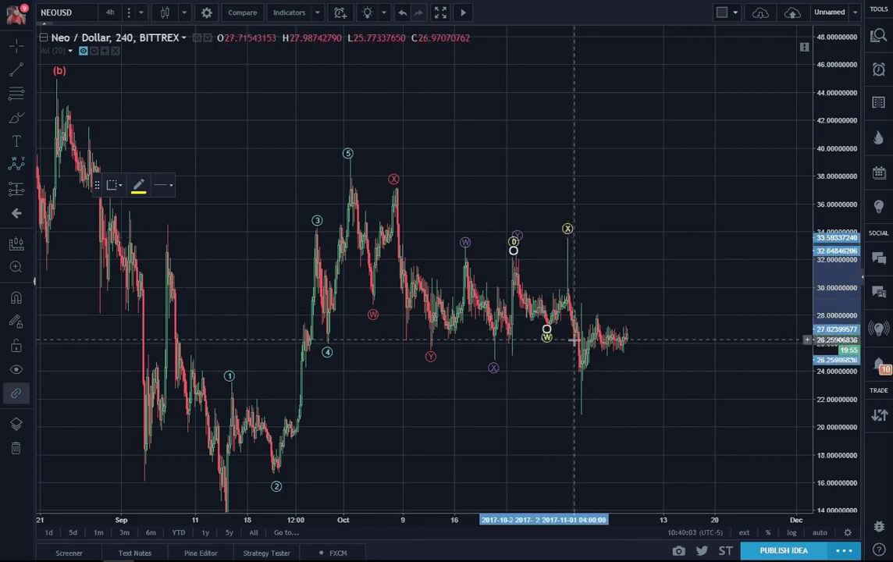
{"action": "left_click", "coordinate": [581, 415]}
{"action": "left_click", "coordinate": [663, 414]}
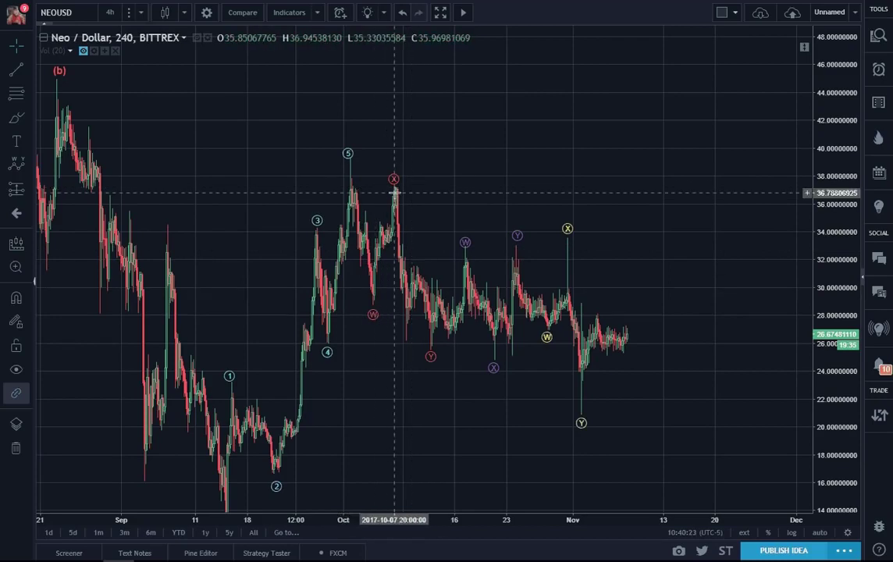
Step: Add a red text label reading X just below the red circled Y at the mid-October low
{"action": "left_click", "coordinate": [373, 322]}
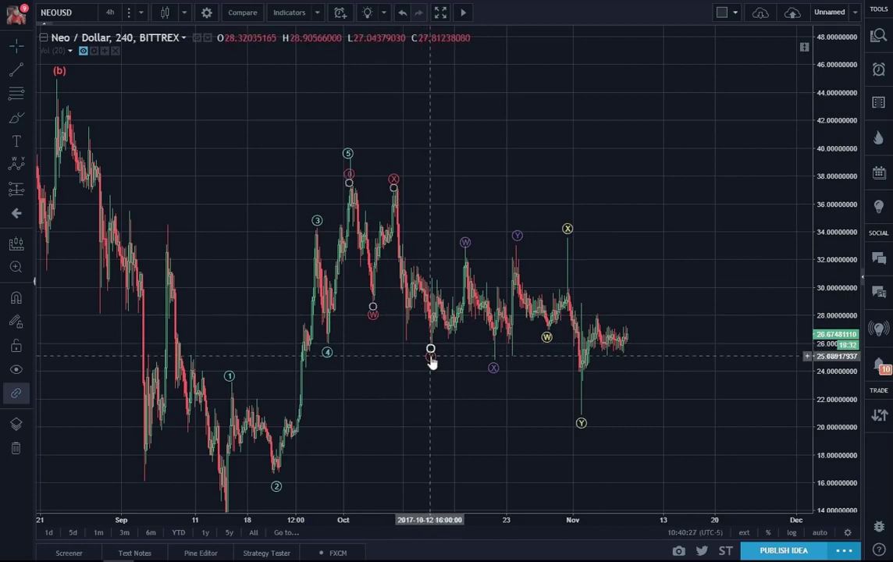
{"action": "left_click", "coordinate": [299, 313]}
{"action": "left_click", "coordinate": [12, 140]}
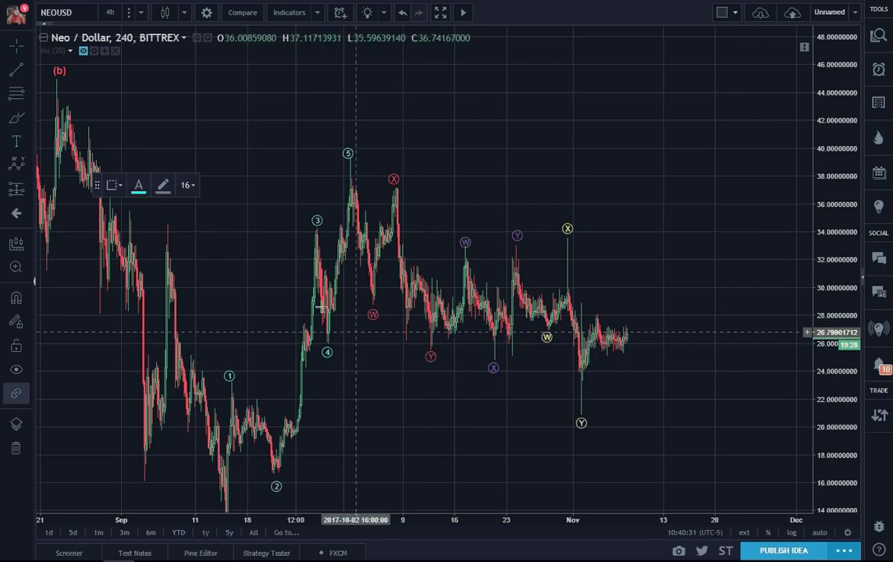
{"action": "left_click", "coordinate": [139, 186]}
{"action": "left_click", "coordinate": [146, 222]}
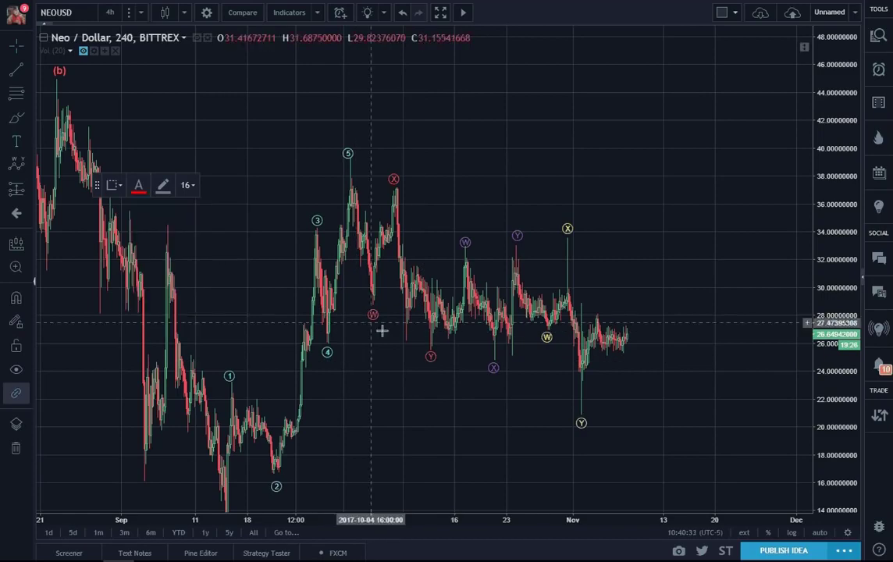
{"action": "left_click", "coordinate": [427, 374]}
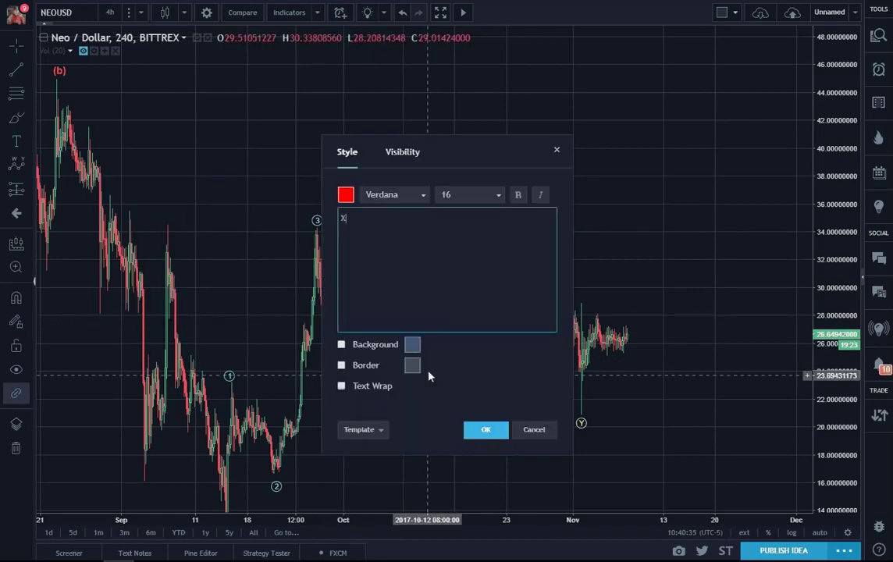
{"action": "left_click", "coordinate": [484, 429]}
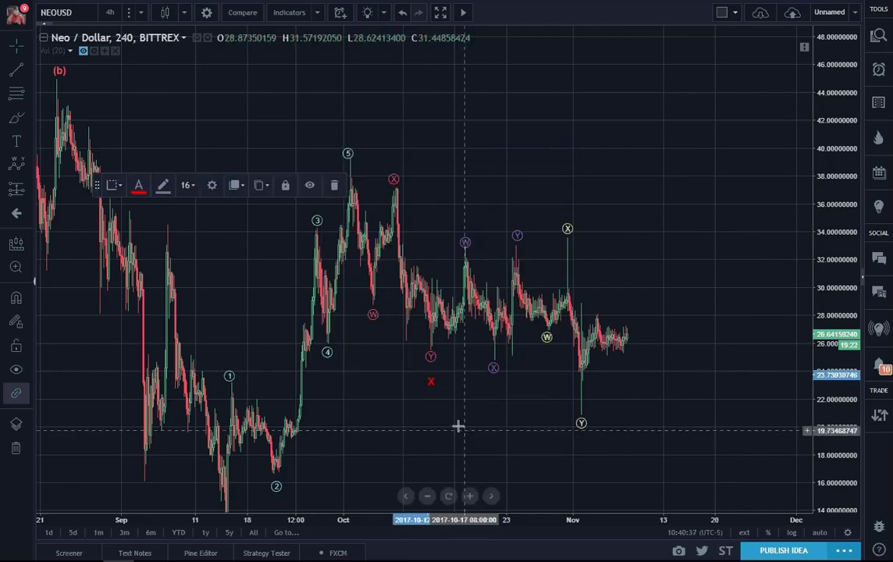
{"action": "left_click_drag", "start_coordinate": [432, 385], "coordinate": [431, 372]}
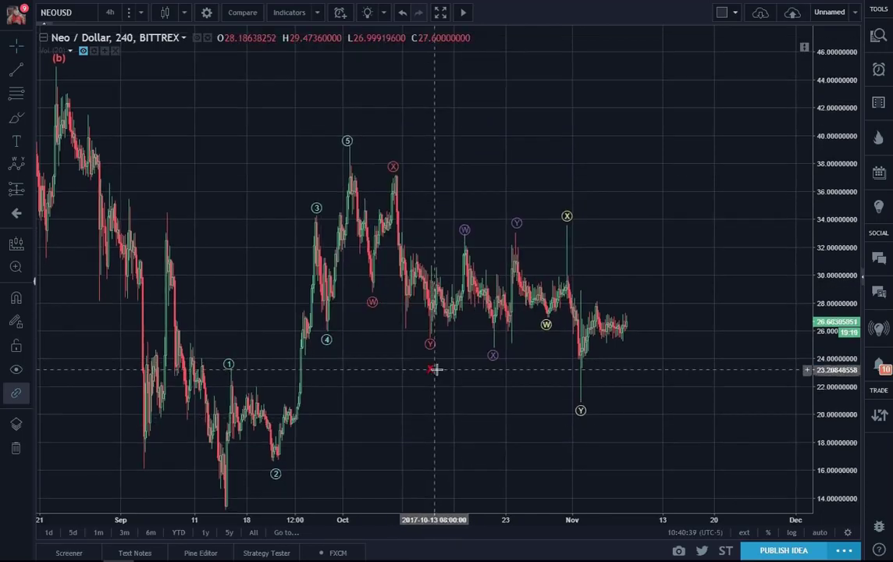
{"action": "left_click", "coordinate": [428, 362]}
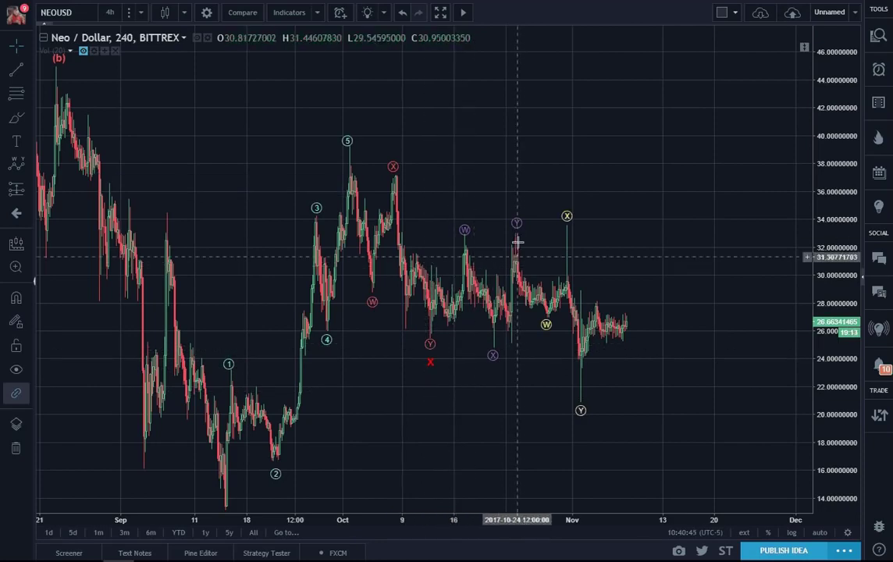
Step: Duplicate the red X label to just above the purple circled Y, and change the original label below the red circled Y to W
{"action": "left_click", "coordinate": [433, 366]}
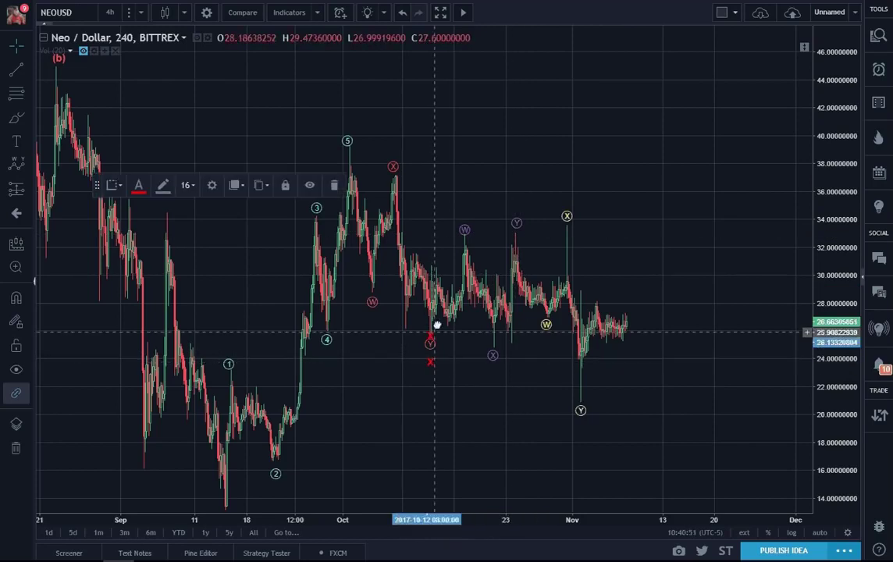
{"action": "left_click_drag", "start_coordinate": [494, 226], "coordinate": [515, 207]}
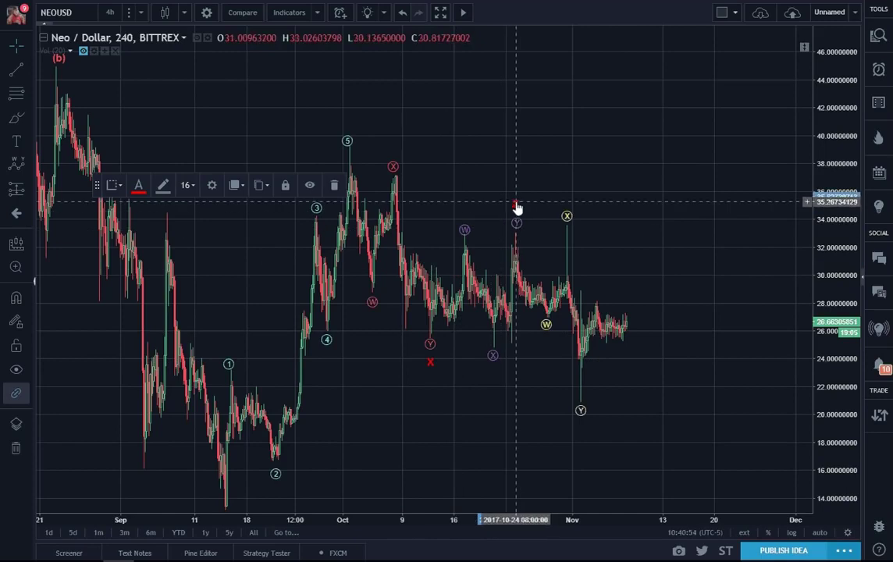
{"action": "double_click", "coordinate": [430, 364]}
{"action": "type", "text": "W"}
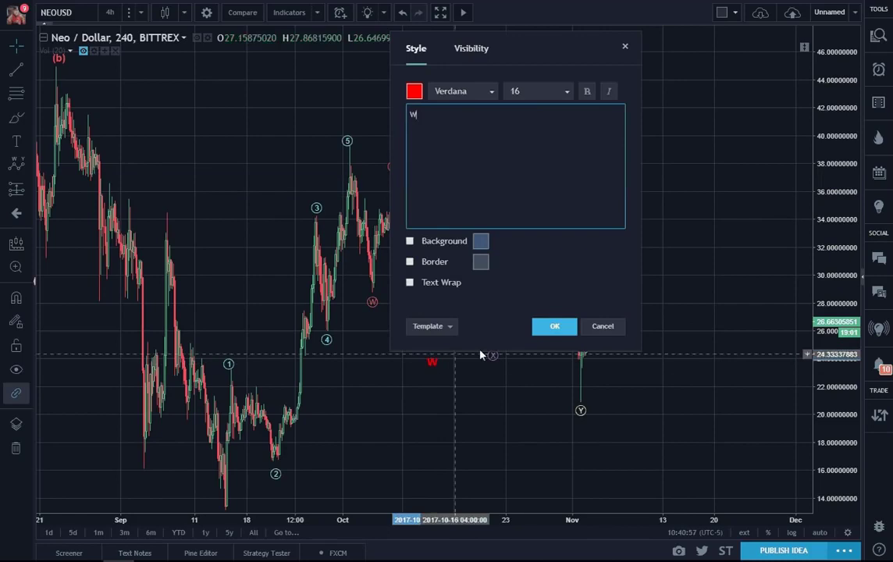
{"action": "left_click", "coordinate": [546, 328]}
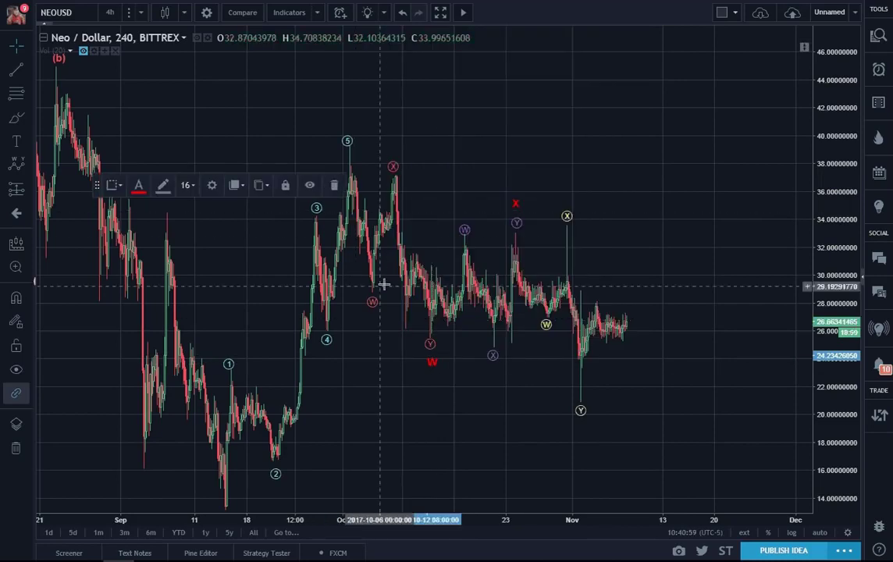